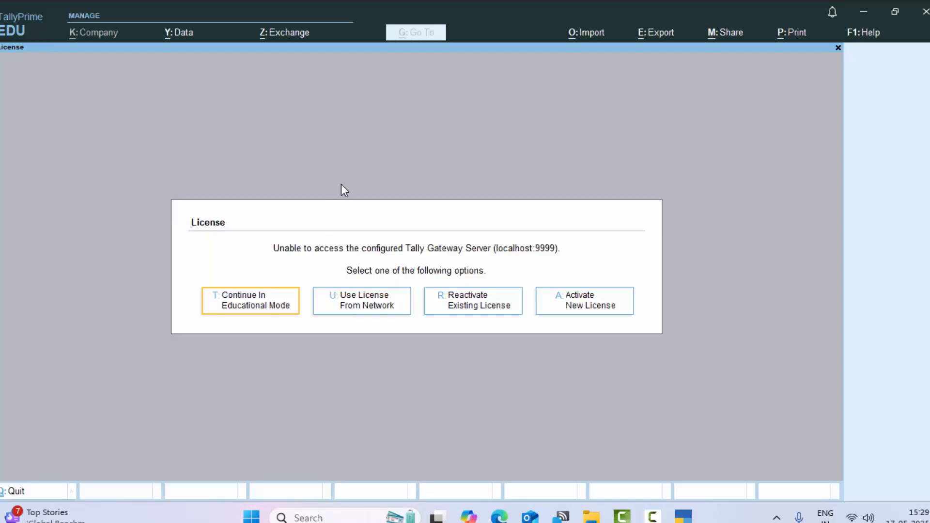
# Step: Continue in Educational Mode and view the list of masters available for creation, leaving it without choosing one
pyautogui.click(279, 295)
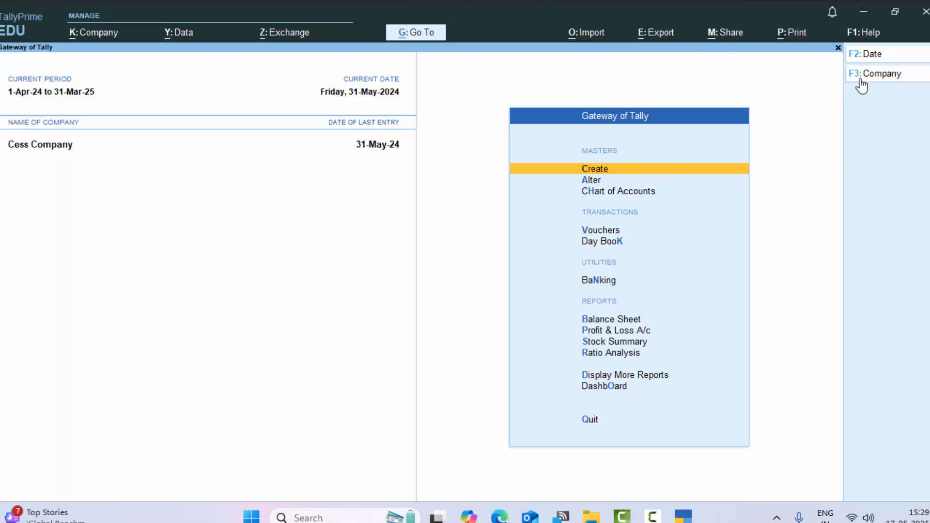
pyautogui.click(617, 172)
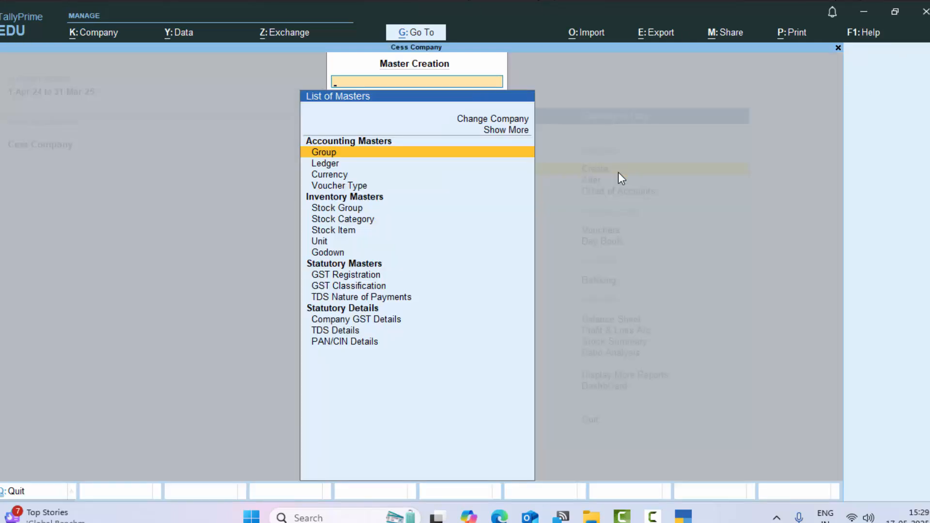
pyautogui.press('Escape')
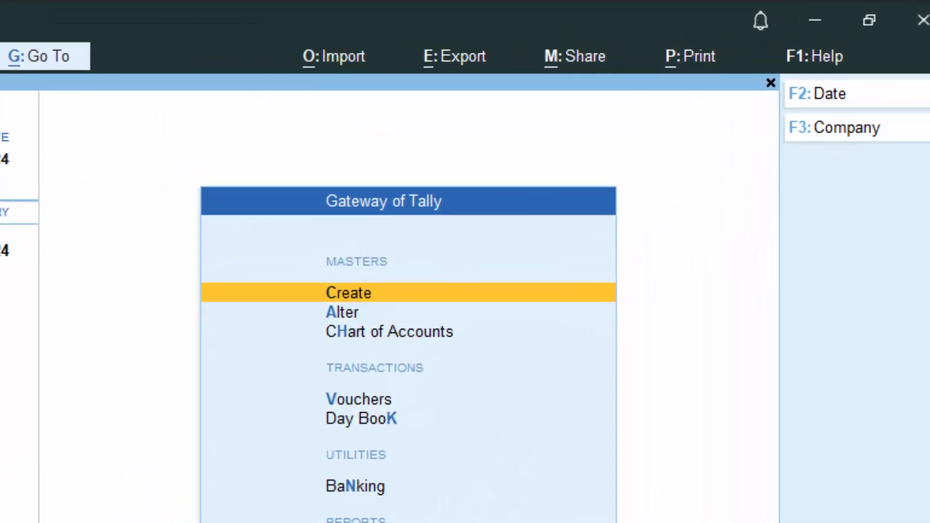
# Step: Open the creation form for a new company
pyautogui.press('F3')
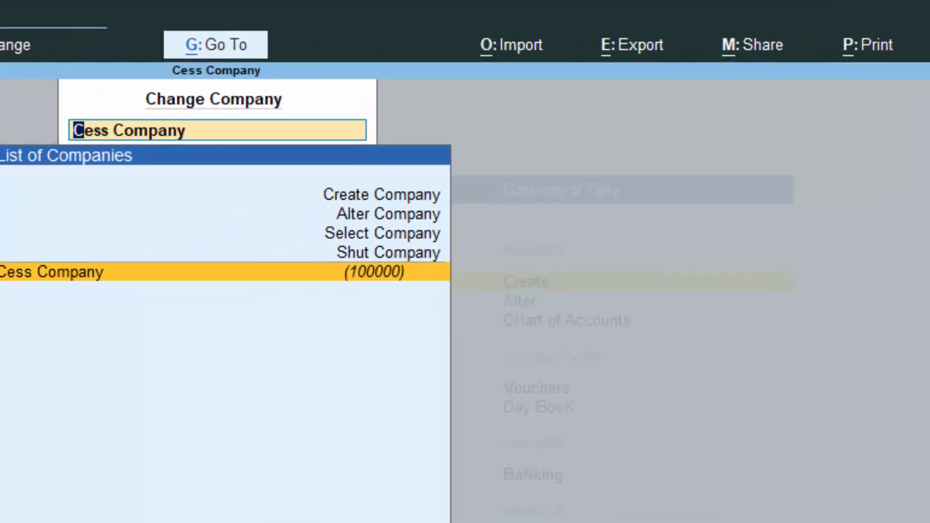
pyautogui.press('Up')
pyautogui.press('Up')
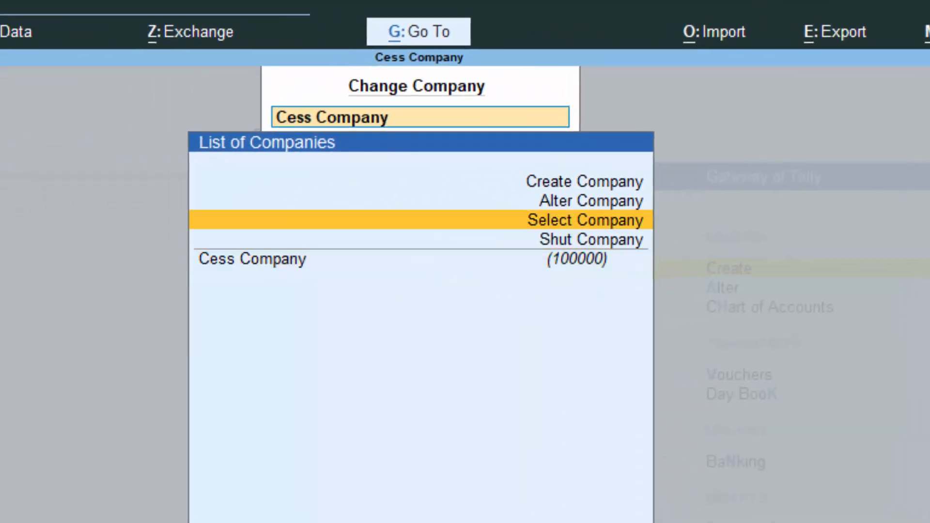
pyautogui.press('Up')
pyautogui.press('Up')
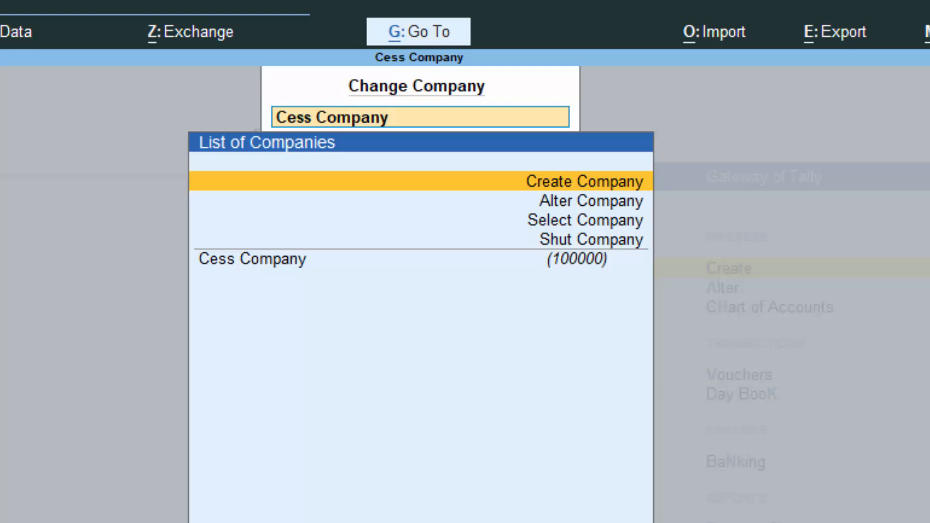
pyautogui.press('Return')
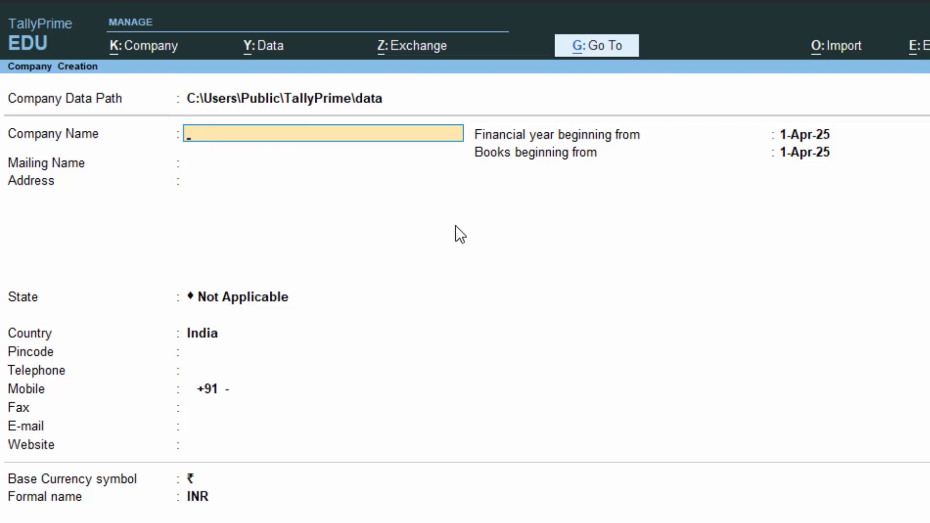
# Step: Name the new company Payroll and keep Payroll as its mailing name
pyautogui.write('Payroll')
pyautogui.press('Return')
pyautogui.press('Return')
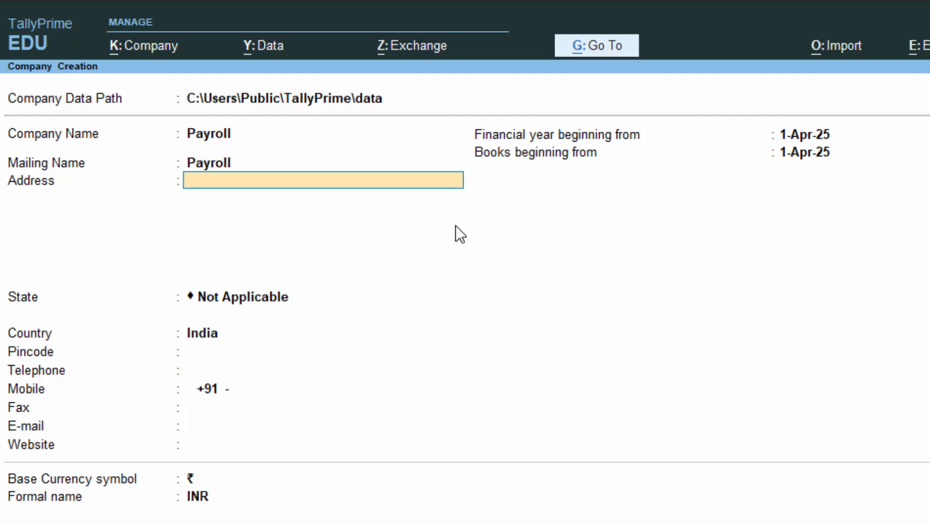
# Step: Enter the company's address and set its state to Uttar Pradesh, keeping India as the country
pyautogui.write('New Col')
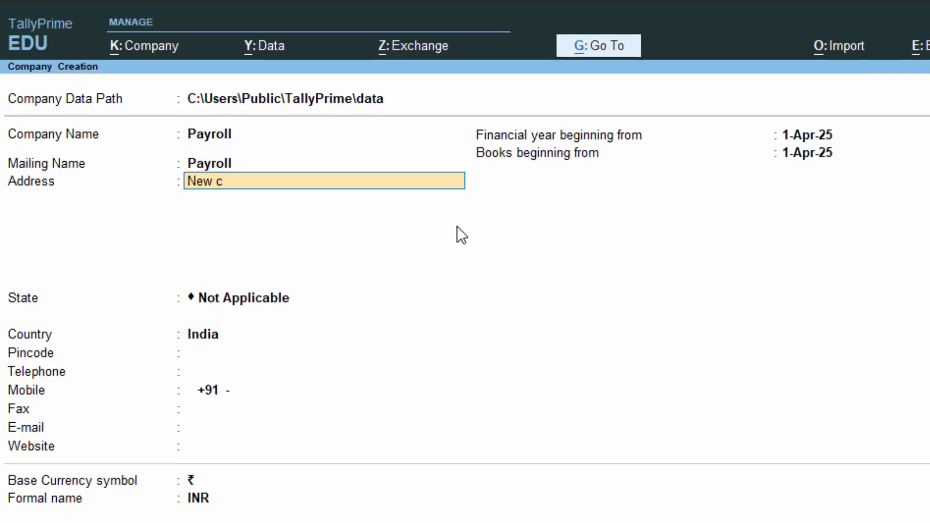
pyautogui.write('ony D')
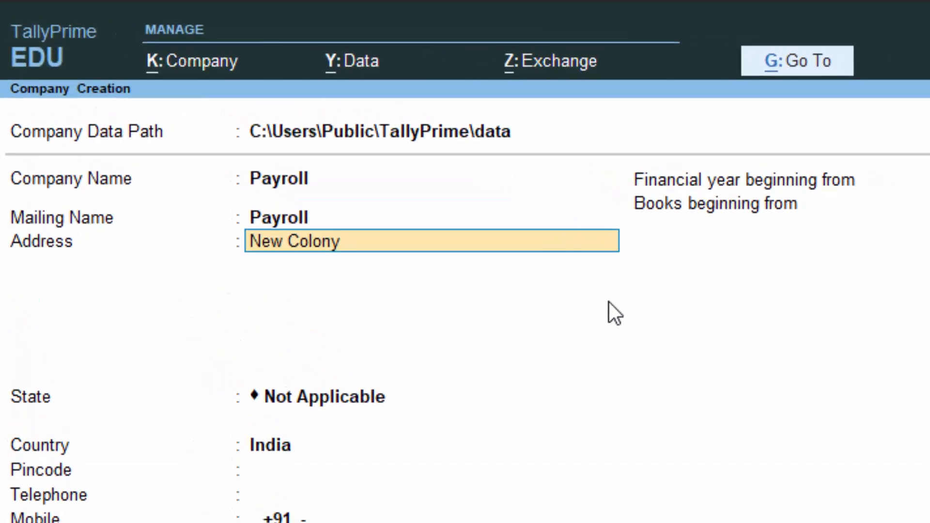
pyautogui.write('eo')
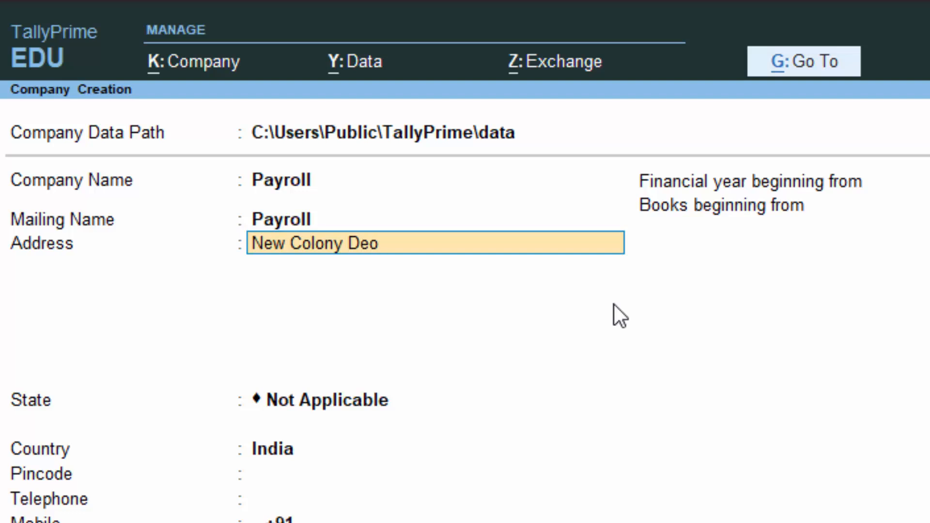
pyautogui.write('ria')
pyautogui.press('Return')
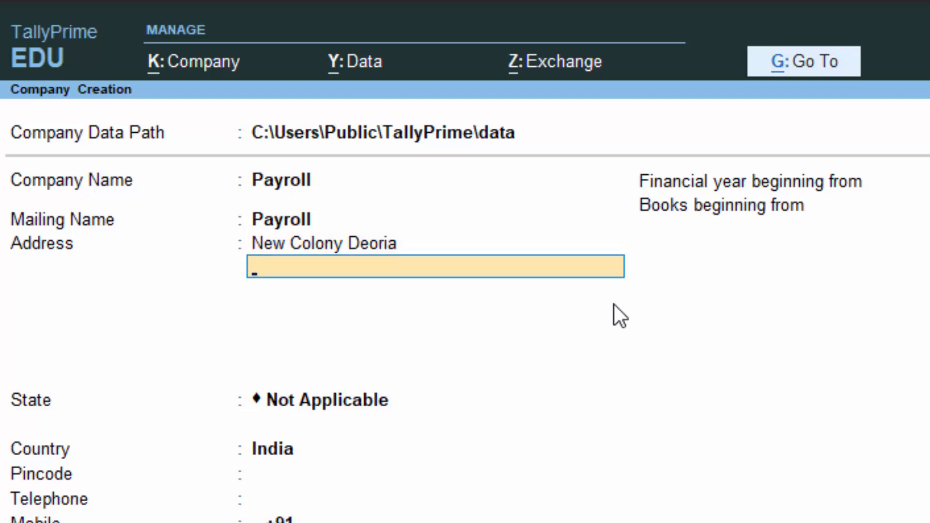
pyautogui.press('Return')
pyautogui.write('U')
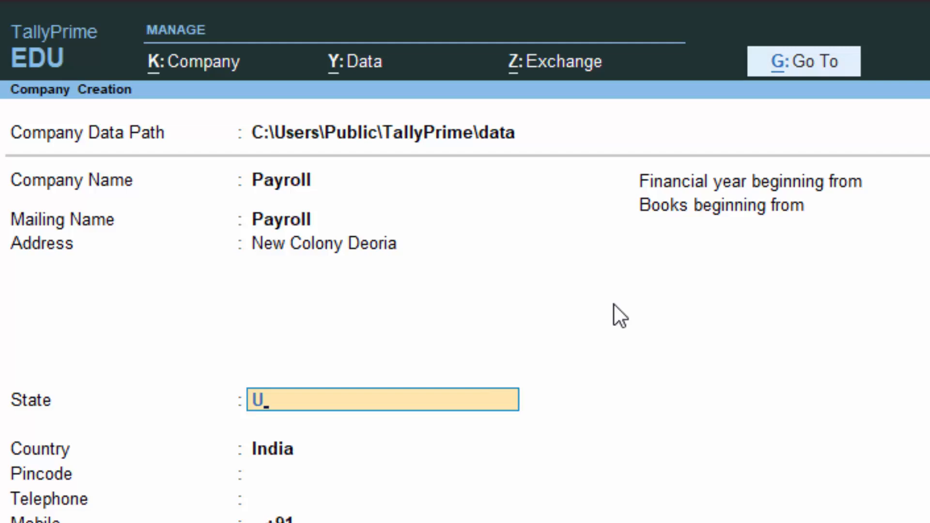
pyautogui.press('Return')
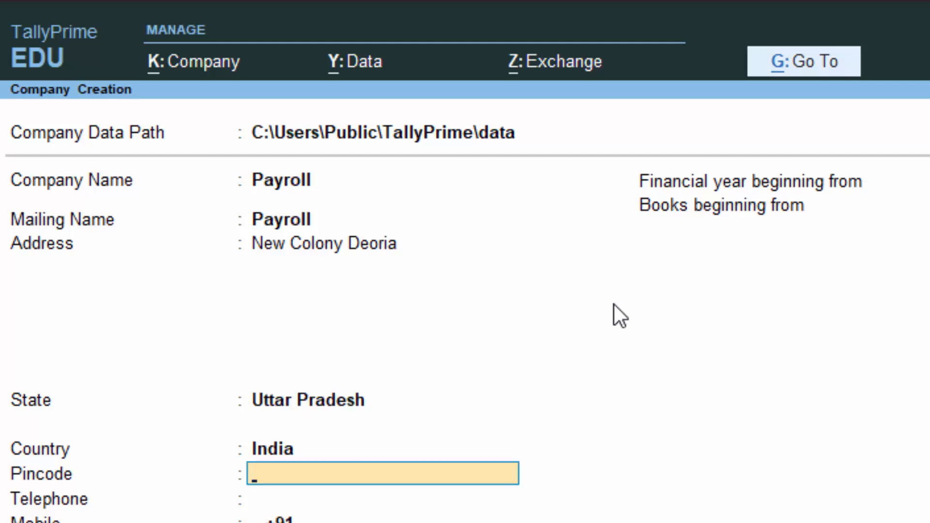
# Step: Enter the company's postal code, leave the remaining contact fields blank, and save the new company
pyautogui.write('274001')
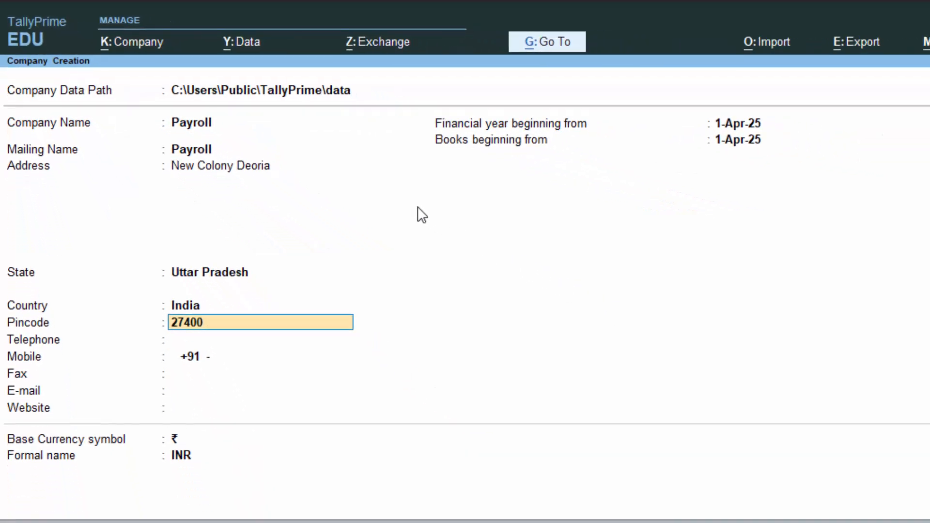
pyautogui.press('Return')
pyautogui.press('Return')
pyautogui.press('Return')
pyautogui.press('Return')
pyautogui.press('Return')
pyautogui.press('Return')
pyautogui.press('Return')
pyautogui.press('Return')
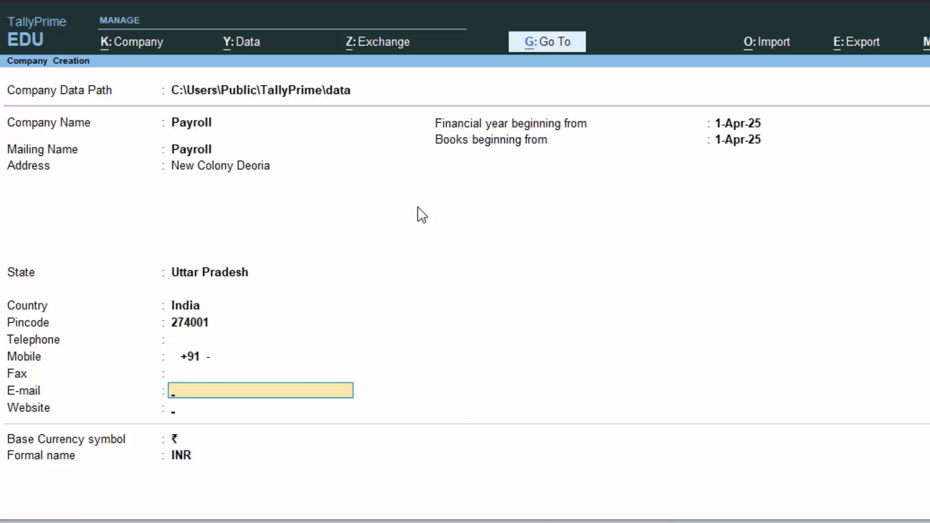
pyautogui.press('Return')
pyautogui.press('Return')
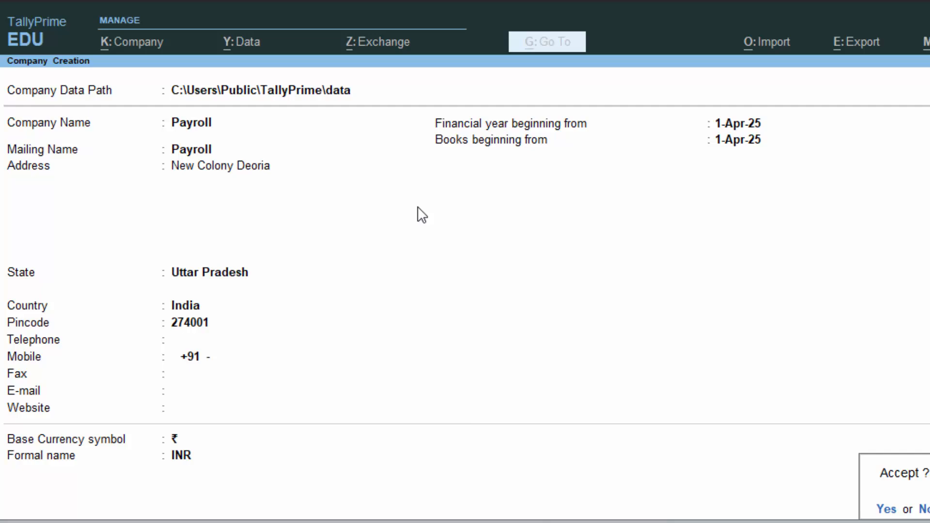
pyautogui.press('Return')
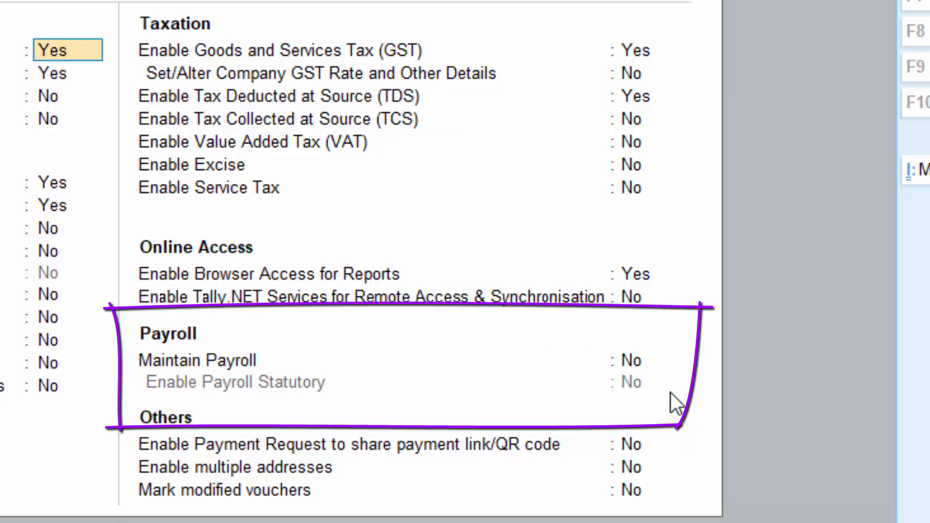
# Step: Set both Maintain Payroll and Enable Payroll Statutory to Yes in the company features
pyautogui.click(629, 361)
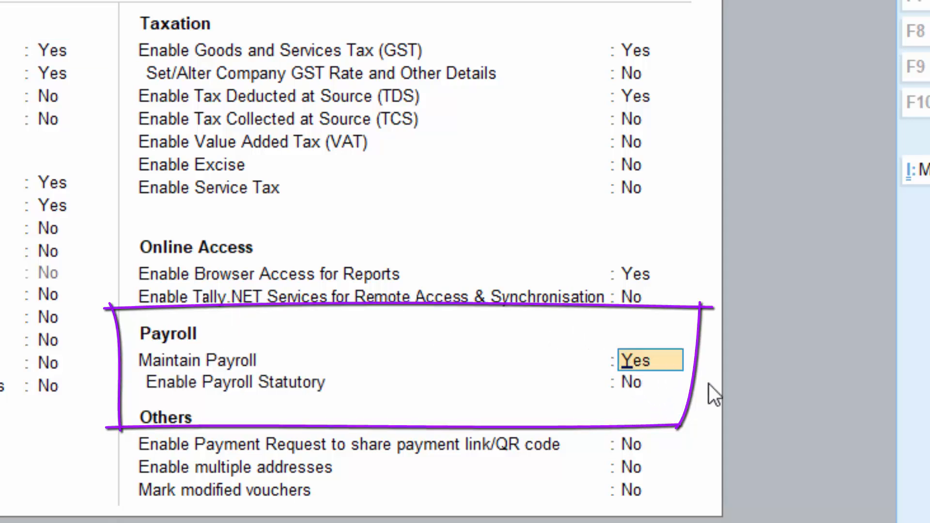
pyautogui.press('Return')
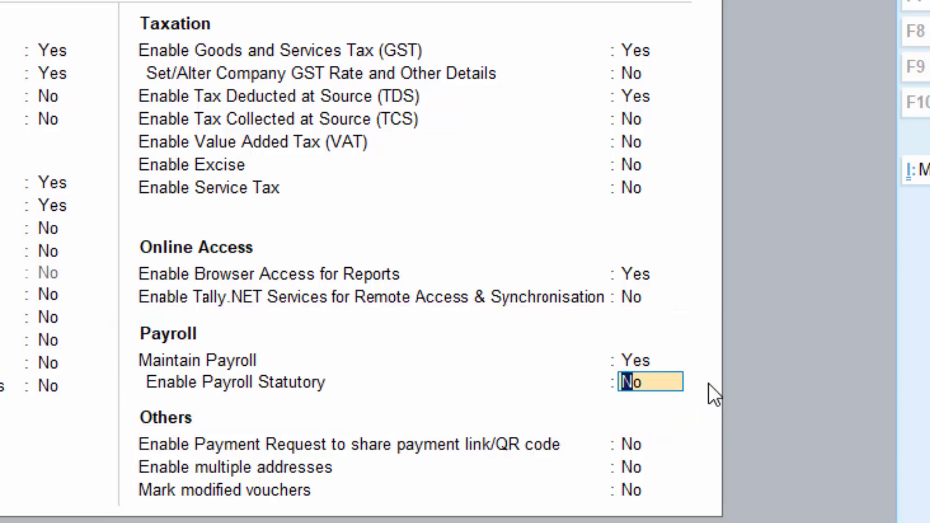
pyautogui.write('y')
pyautogui.press('Return')
# Step: Fill in the Provident Fund company code, company account group code and company security code
pyautogui.write('5758')
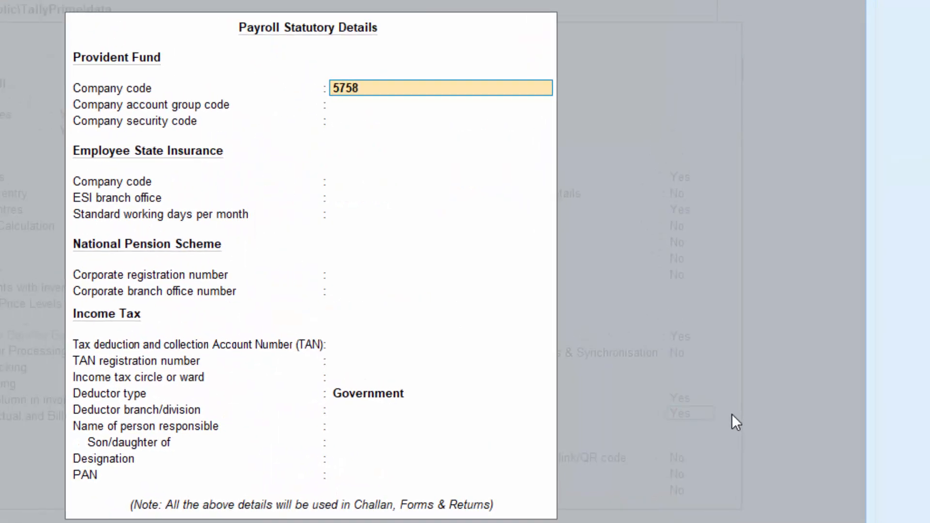
pyautogui.press('Return')
pyautogui.write('578587')
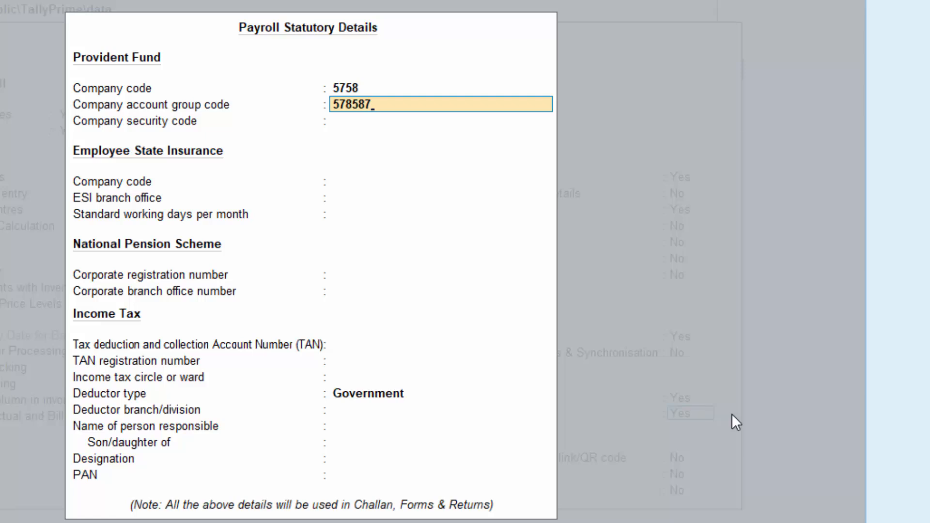
pyautogui.press('Return')
pyautogui.write('87585')
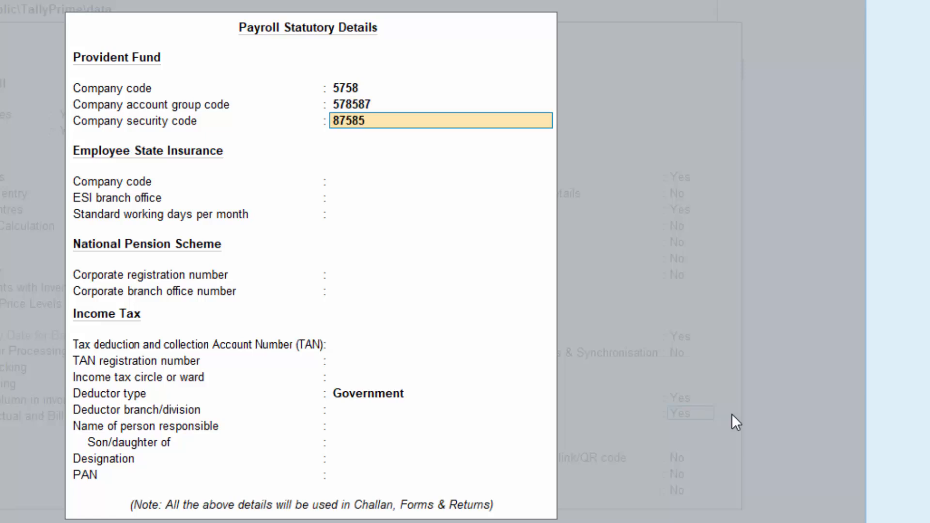
pyautogui.press('Return')
# Step: Fill in the Employee State Insurance company code, set the ESI branch office to Deoria and standard working days per month to 30
pyautogui.write('585')
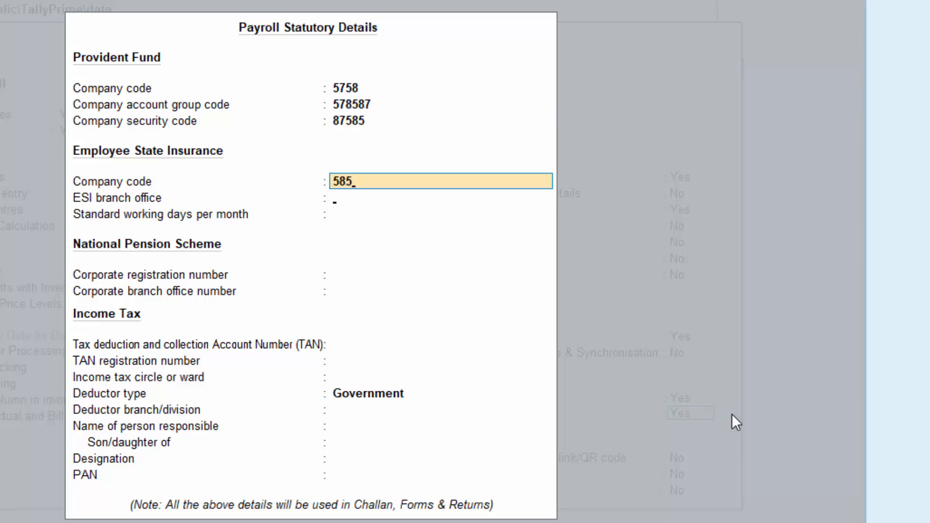
pyautogui.press('Return')
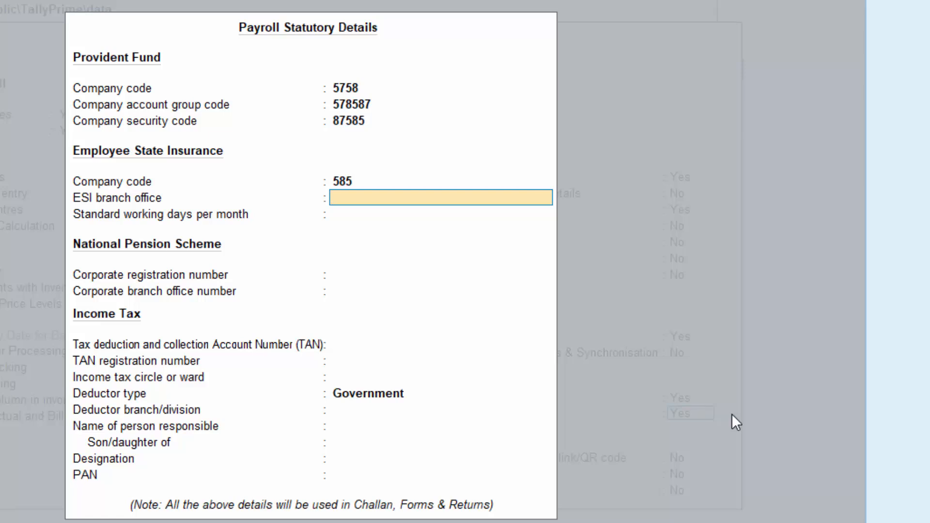
pyautogui.write('Deoria')
pyautogui.press('Return')
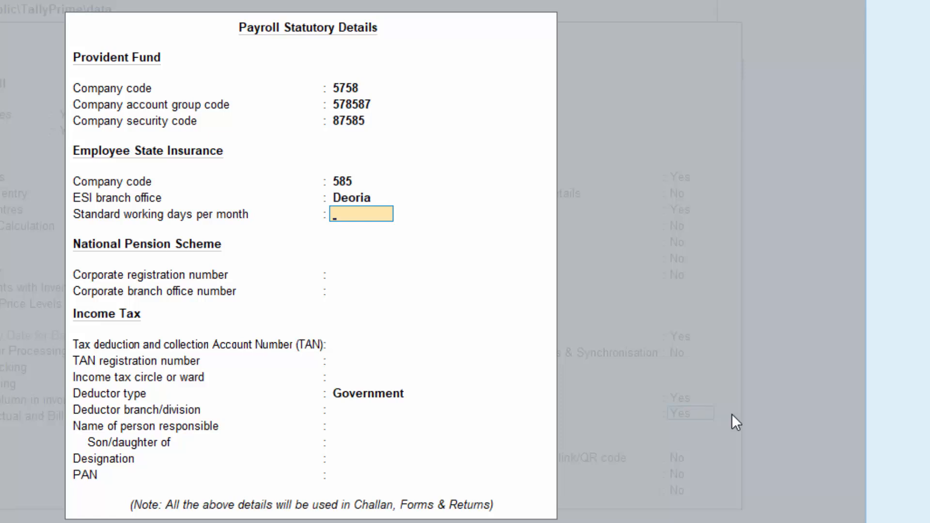
pyautogui.write('30')
pyautogui.press('Return')
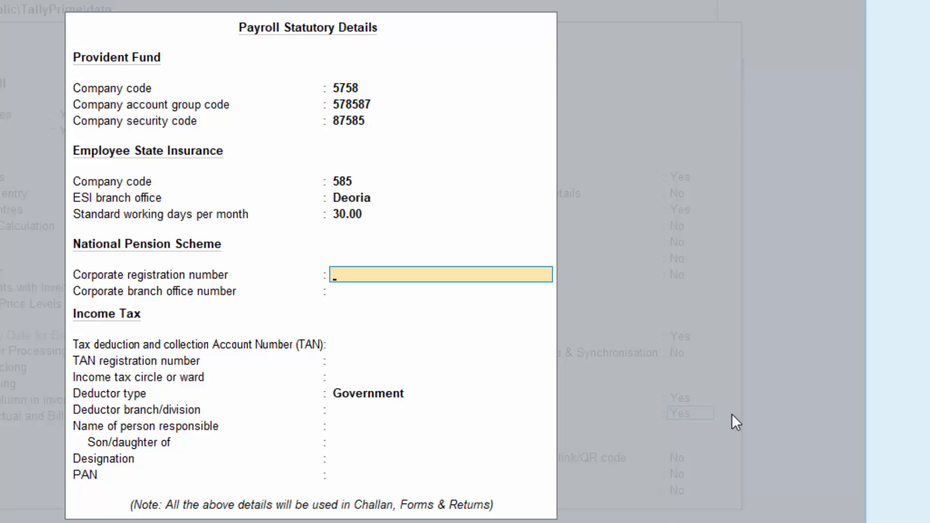
# Step: Enter the corporate registration number and corporate branch office number for the National Pension Scheme
pyautogui.write('57578t8')
pyautogui.press('Return')
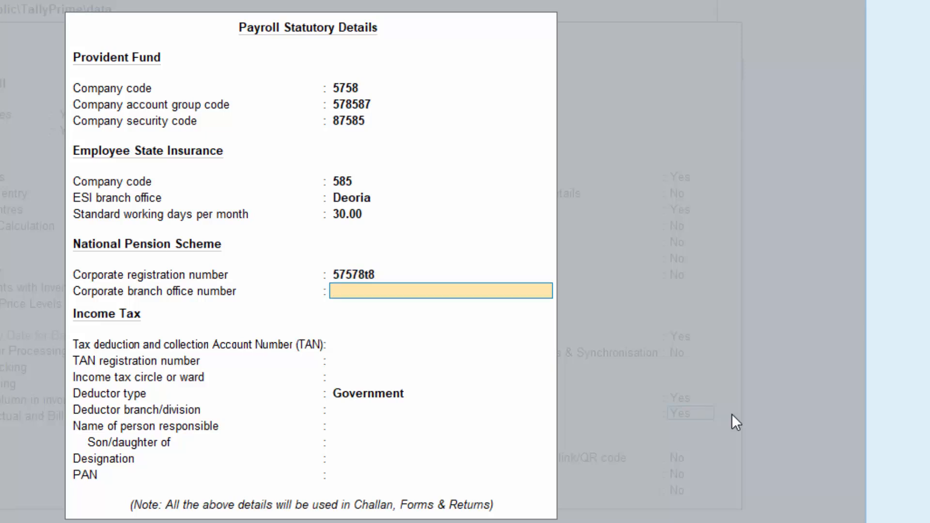
pyautogui.write('87585')
pyautogui.press('BackSpace')
pyautogui.press('BackSpace')
pyautogui.press('Return')
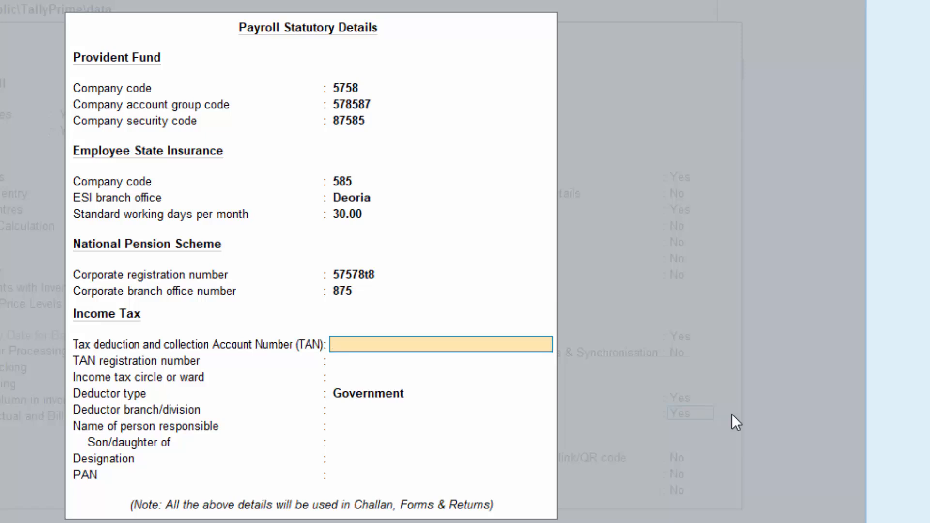
# Step: Try to enter the company's tax deduction and collection account number (TAN) with five letters, four digits and one letter
pyautogui.write('AISPT5678G')
pyautogui.press('Return')
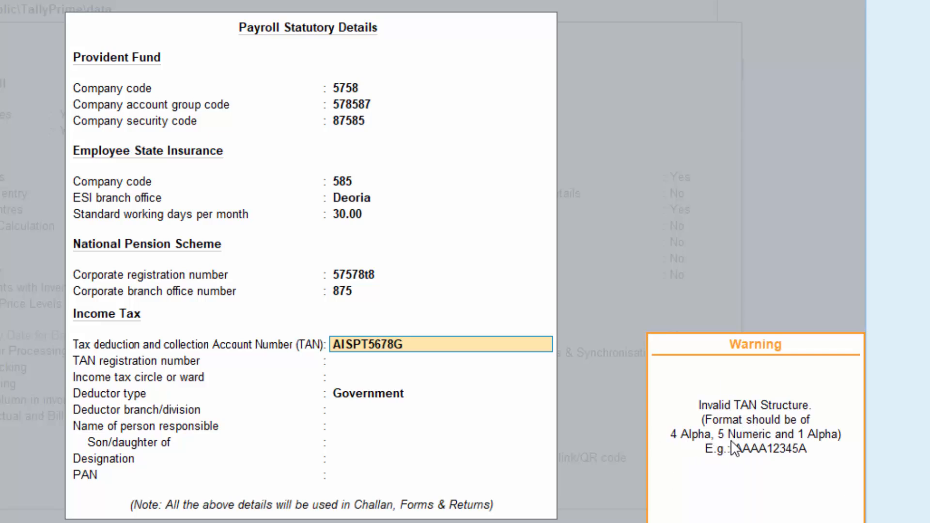
pyautogui.press('Return')
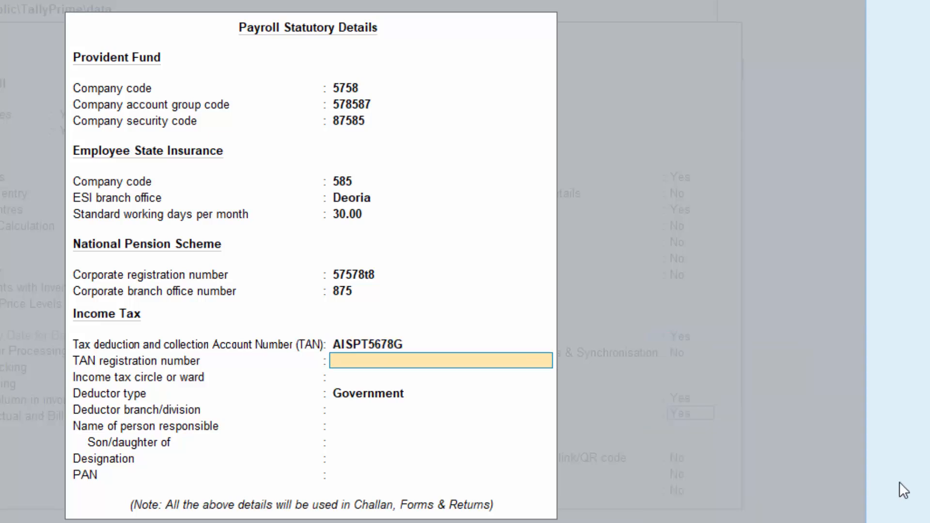
# Step: Replace the TAN with one of four letters, five digits and one letter, and enter the TAN registration number
pyautogui.press('Up')
pyautogui.write('AAAA')
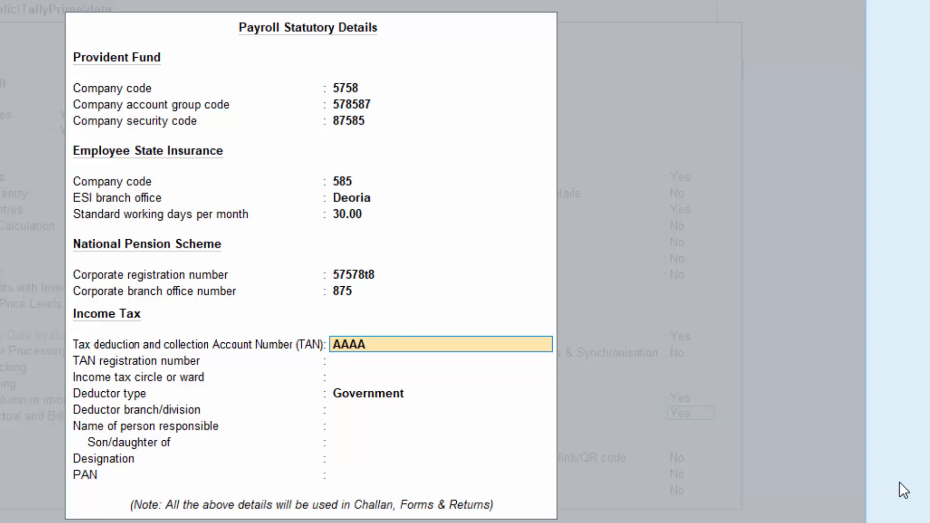
pyautogui.write('67890Y')
pyautogui.press('Return')
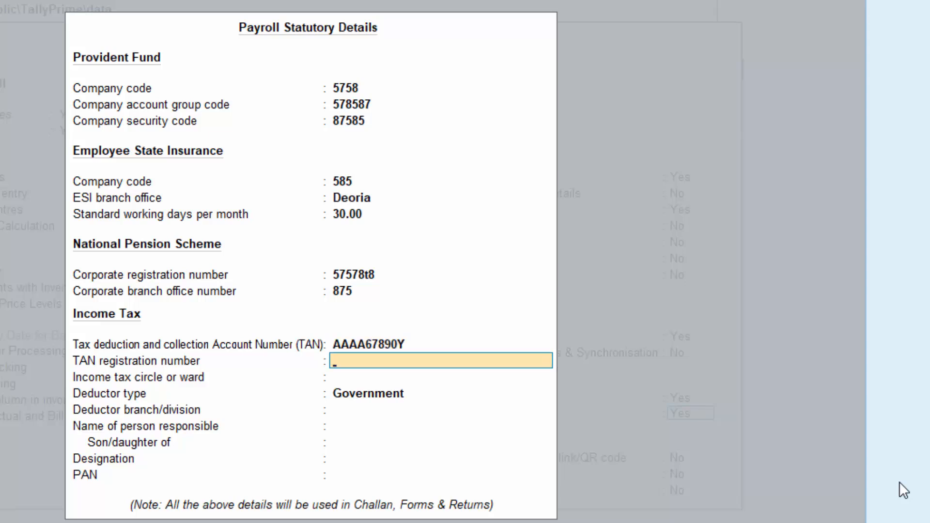
pyautogui.write('585878')
pyautogui.press('Return')
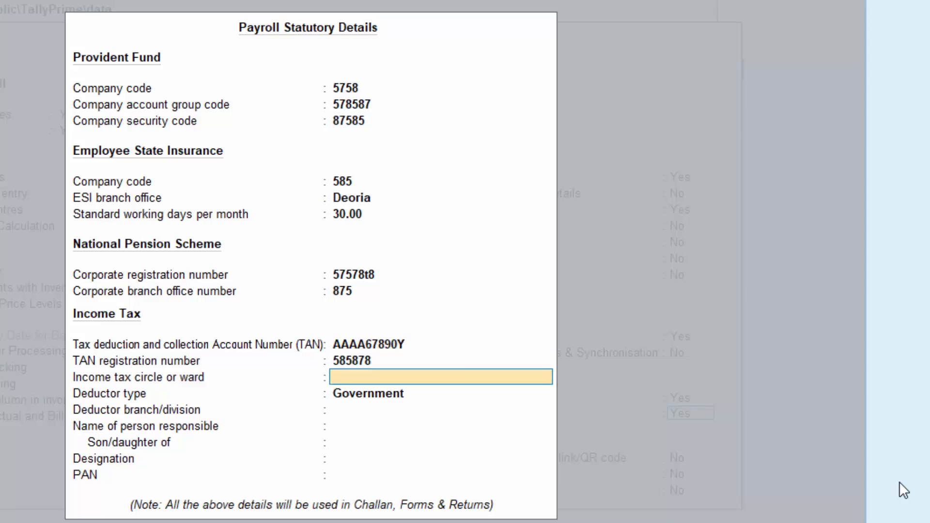
# Step: Leave the income tax circle or ward blank and set the deductor type to Others
pyautogui.press('Return')
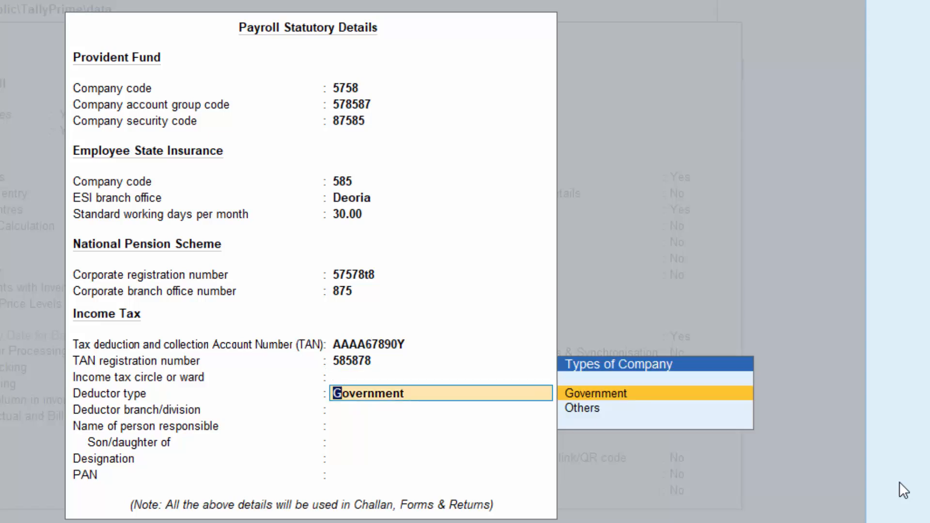
pyautogui.press('Down')
pyautogui.press('Return')
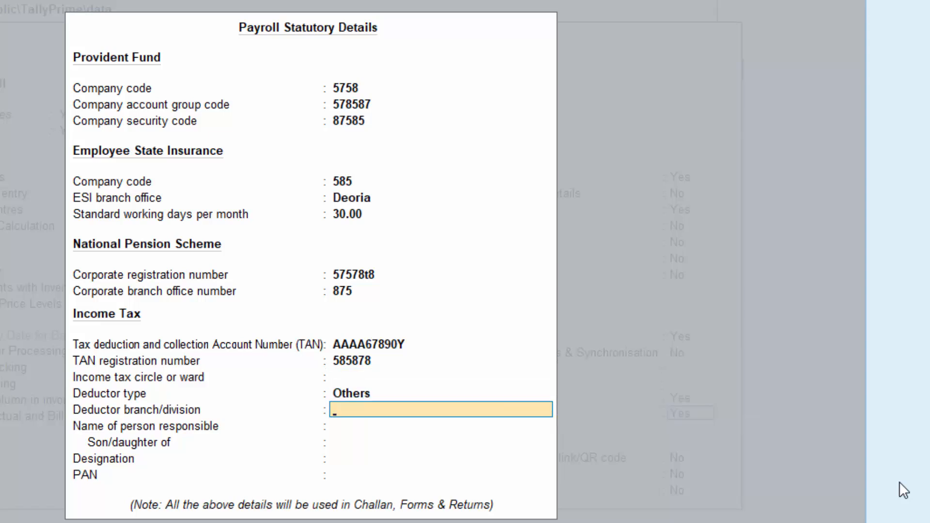
# Step: Set the deductor branch/division to Deoria in the income tax details
pyautogui.write('Deoroi')
pyautogui.press('BackSpace')
pyautogui.press('BackSpace')
pyautogui.write('ia')
pyautogui.press('Return')
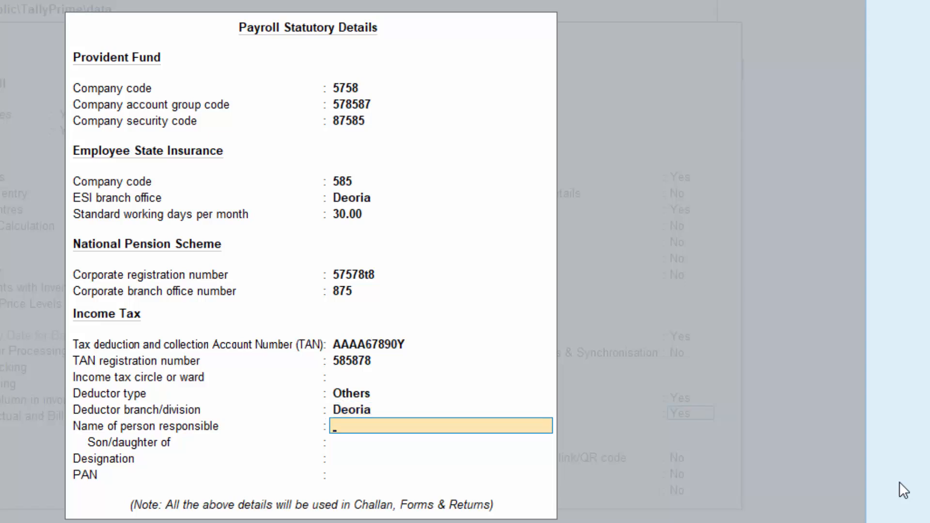
# Step: Enter the responsible person's name and the parent's name, and leave the designation blank
pyautogui.write('Mr X')
pyautogui.press('Return')
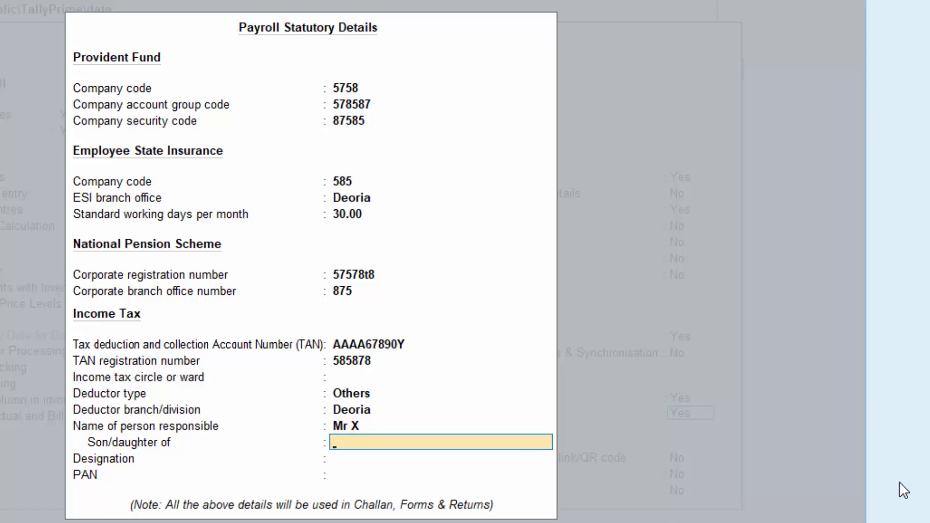
pyautogui.write('Mr T')
pyautogui.press('BackSpace')
pyautogui.write('Y')
pyautogui.press('Return')
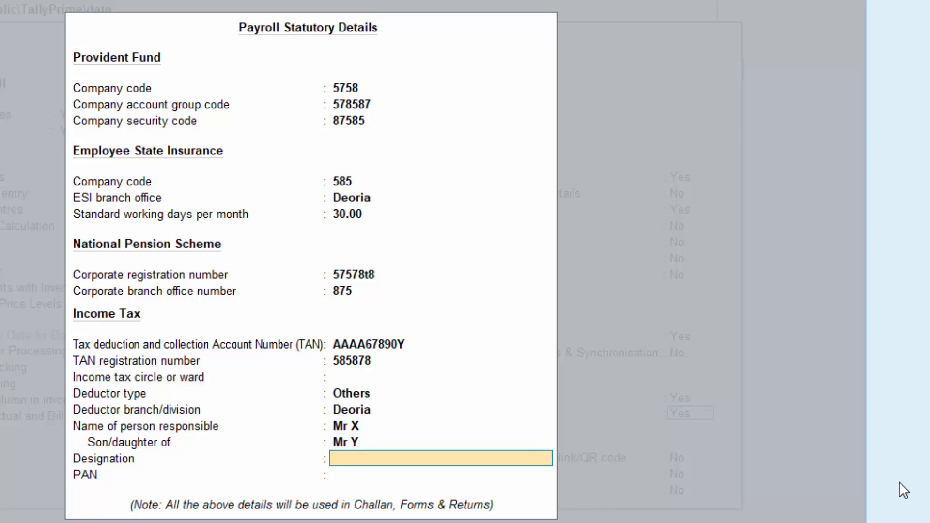
pyautogui.press('Return')
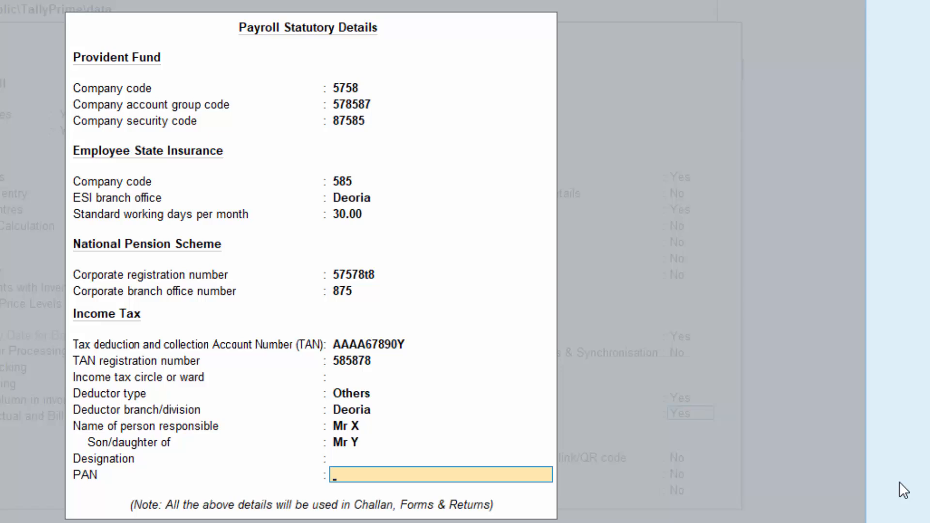
# Step: Try to enter the responsible person's PAN with five letters, three digits and one letter
pyautogui.write('AISPT789J')
pyautogui.press('Return')
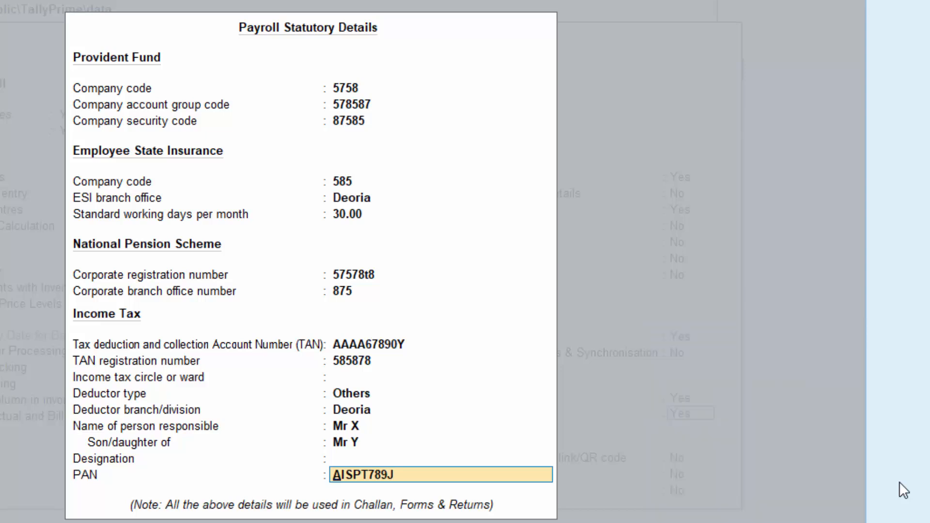
# Step: Replace the PAN with one of five letters, four digits and one letter
pyautogui.press('Return')
# Step: Accept the payroll statutory details and save the company features, leaving payment requests, multiple addresses and marking of modified vouchers at No
pyautogui.press('Return')
pyautogui.press('Return')
pyautogui.press('Return')
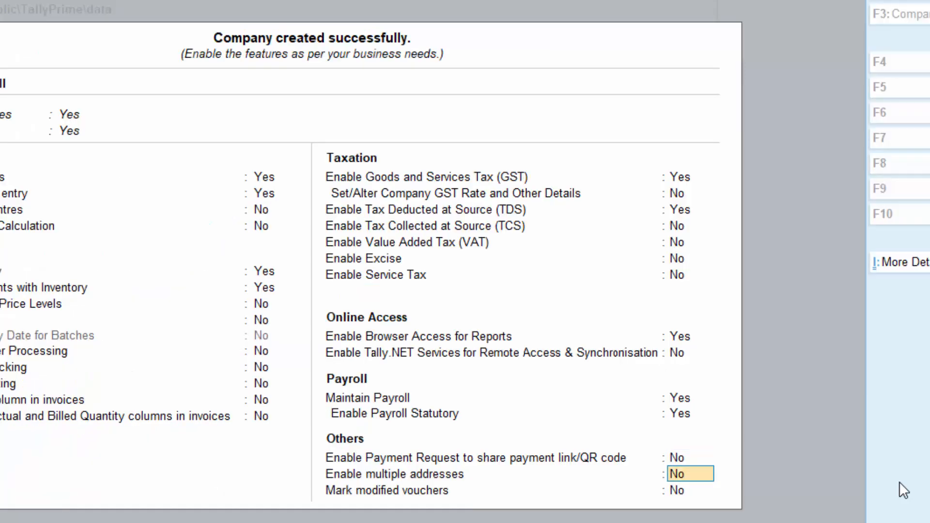
pyautogui.press('Return')
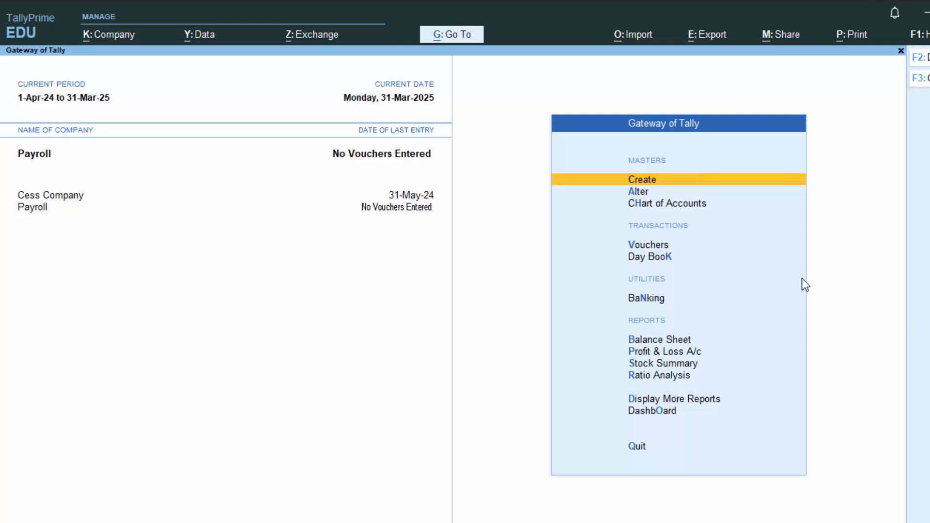
# Step: Start a receipt voucher and create a new ledger named Capital A/c from its credit line
pyautogui.press('v')
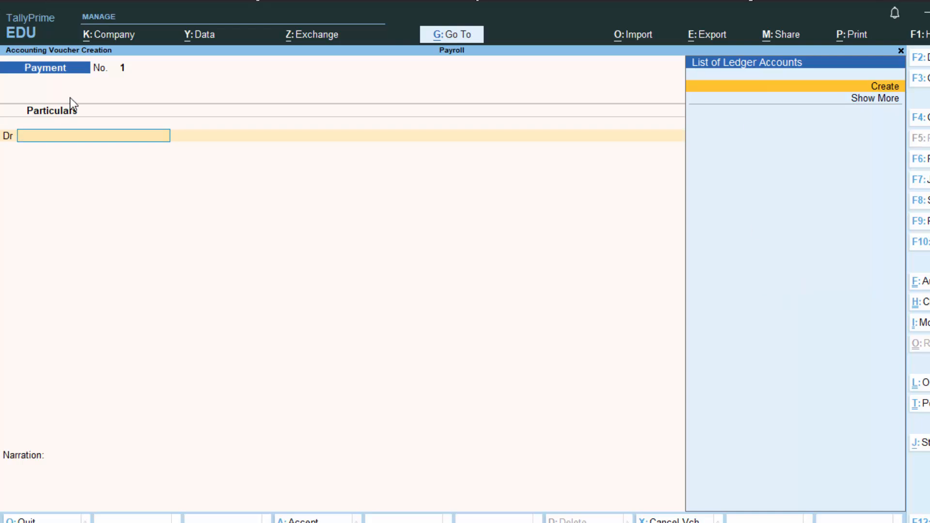
pyautogui.press('F6')
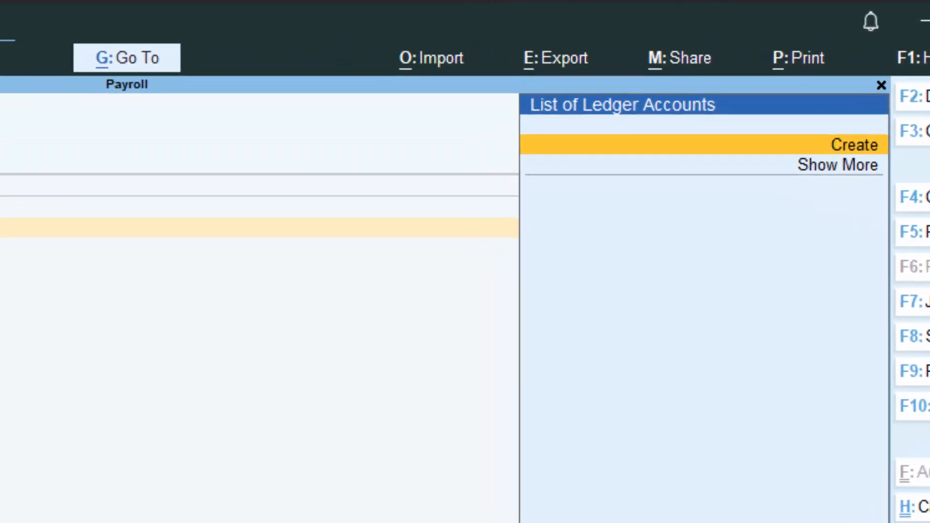
pyautogui.press('Return')
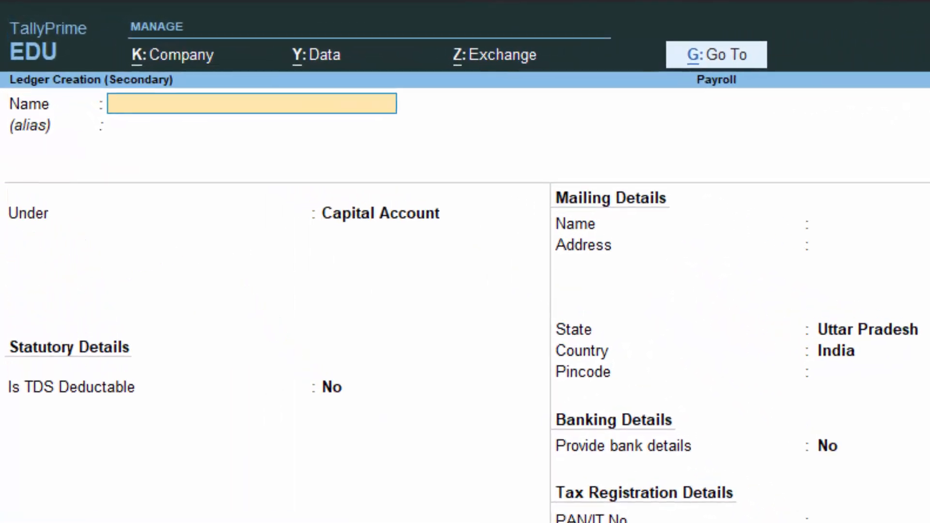
pyautogui.write('Capi')
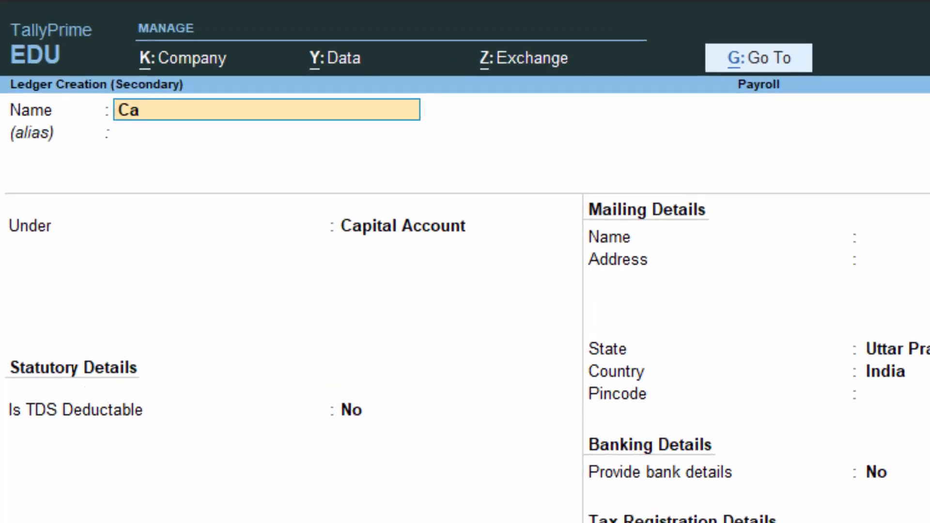
pyautogui.write('tal a')
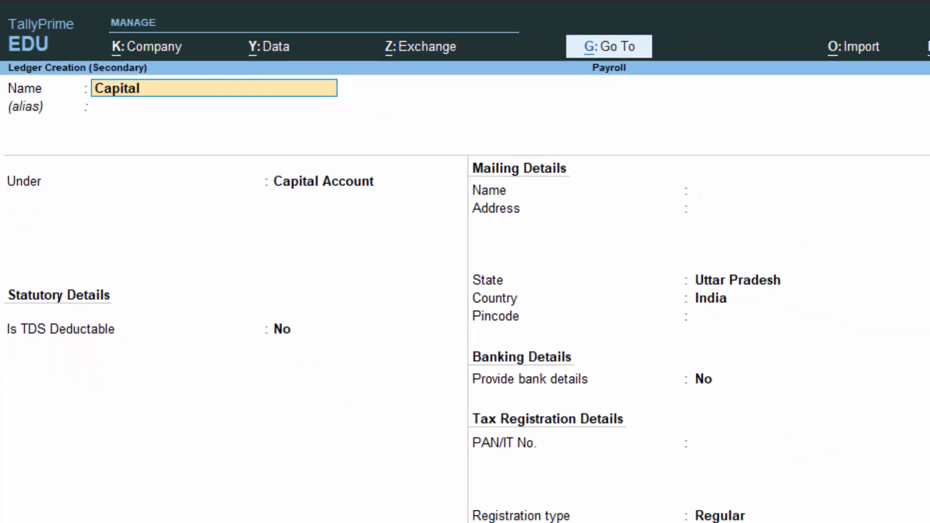
pyautogui.write('/c')
pyautogui.press('Return')
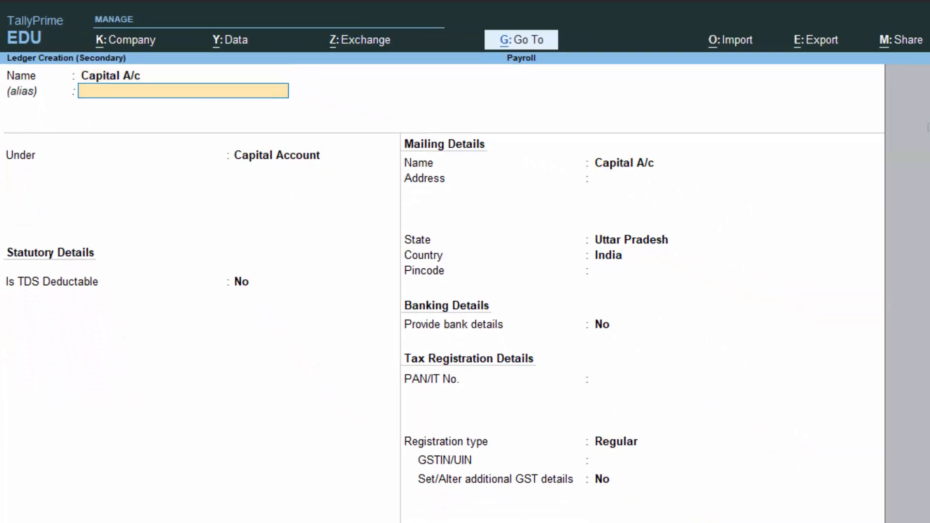
# Step: Keep the ledger under Capital Account with TDS deductable No and registration type Regular, and save it
pyautogui.press('Return')
pyautogui.press('Return')
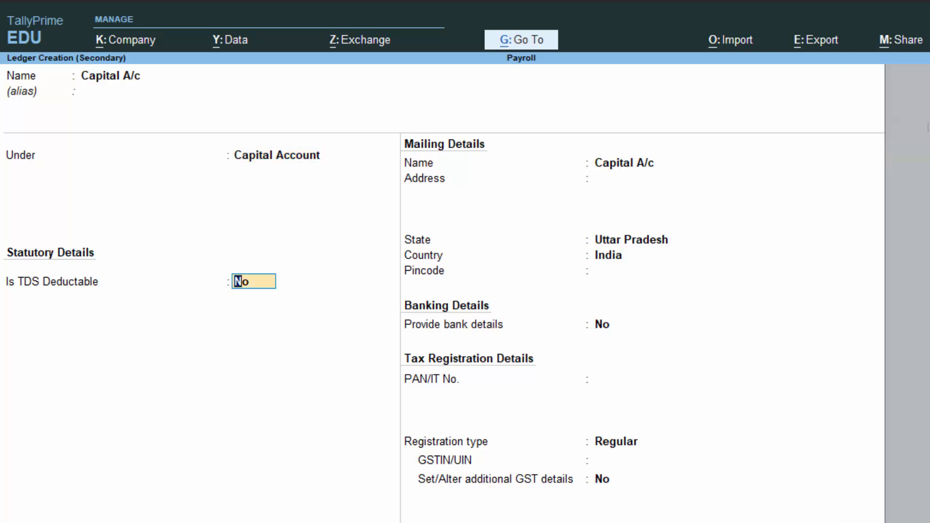
pyautogui.press('Return')
pyautogui.press('Return')
pyautogui.press('Return')
pyautogui.press('Return')
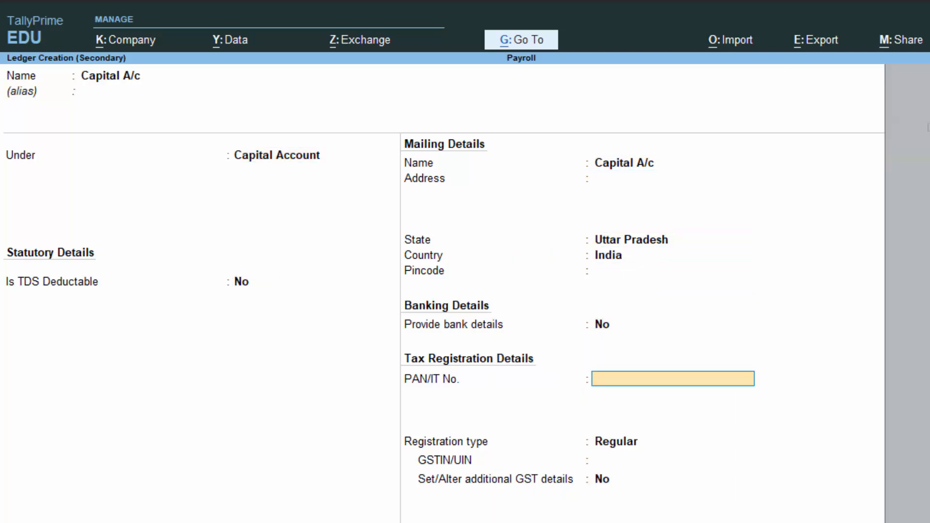
pyautogui.press('Return')
pyautogui.press('Return')
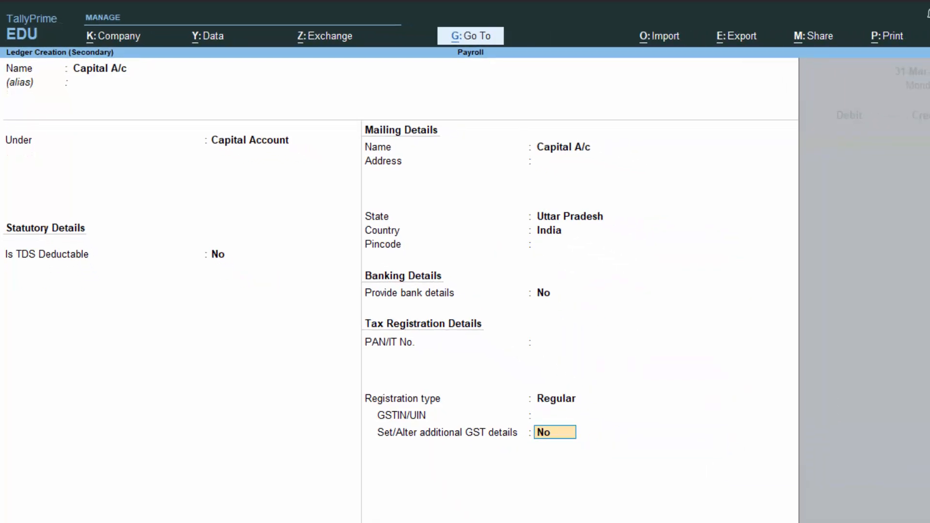
pyautogui.press('Return')
pyautogui.press('Return')
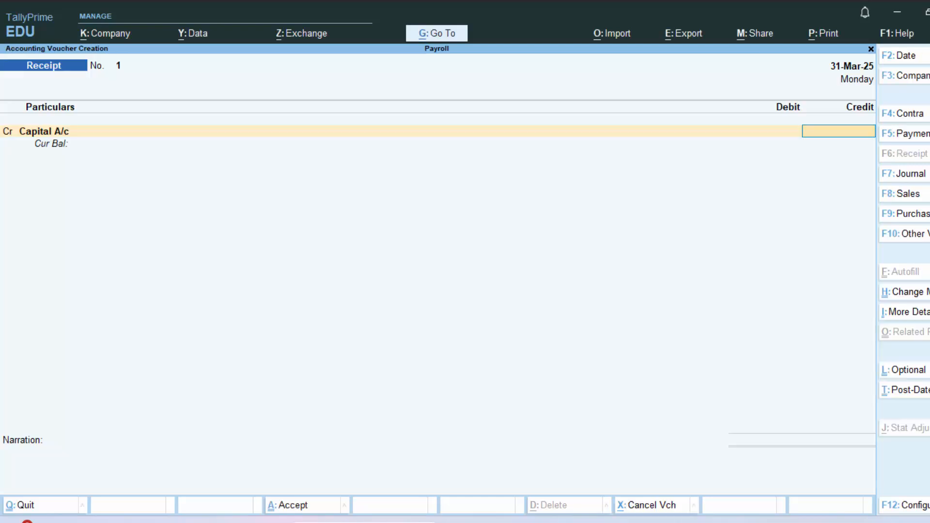
# Step: Credit 7000000 to Capital A/c, debit Cash for the same amount, and try to save the receipt voucher without a narration
pyautogui.write('7000000')
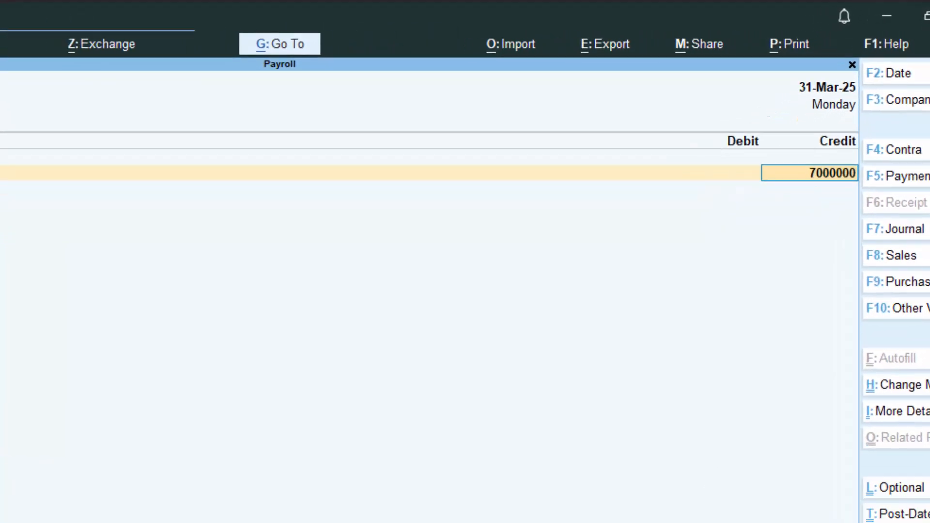
pyautogui.press('Return')
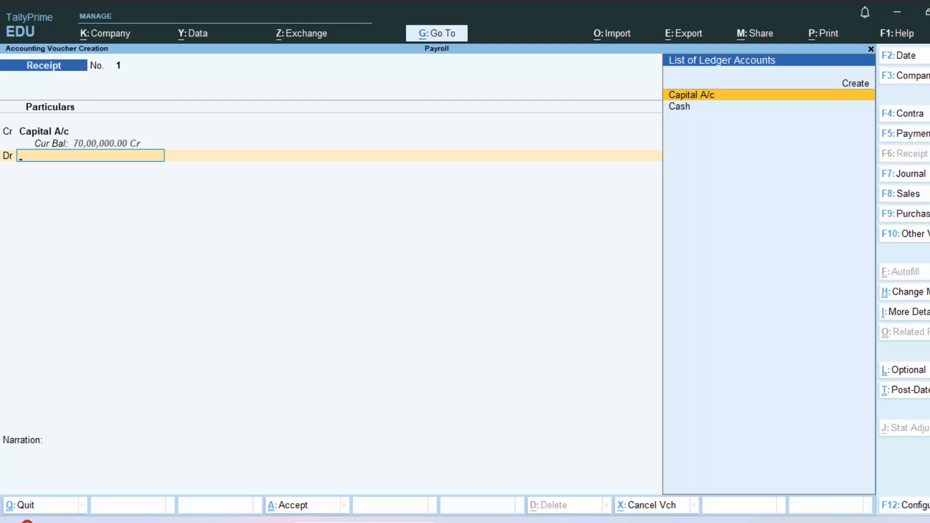
pyautogui.press('Down')
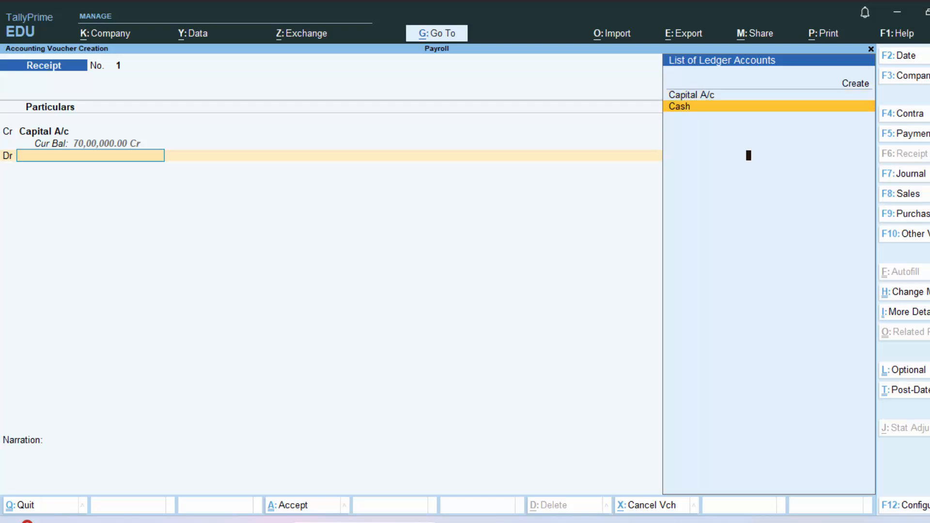
pyautogui.press('Return')
pyautogui.press('Return')
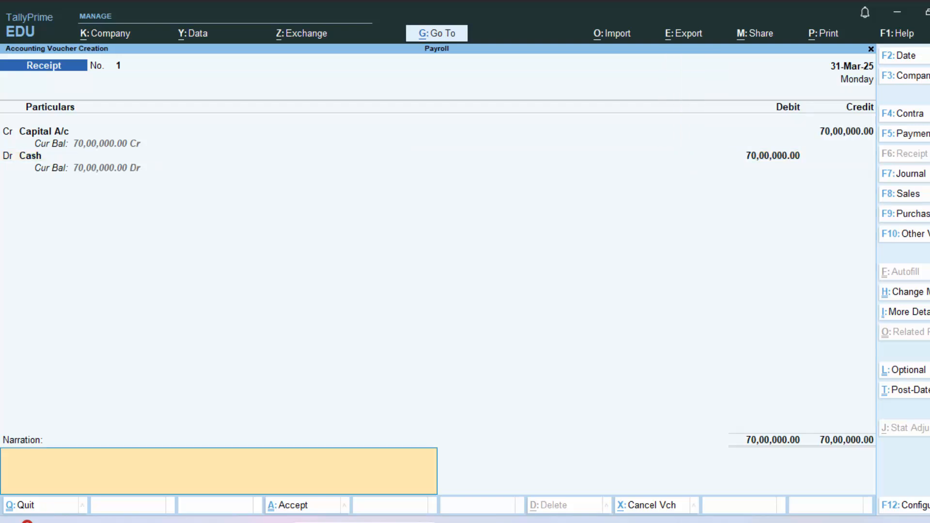
pyautogui.press('Return')
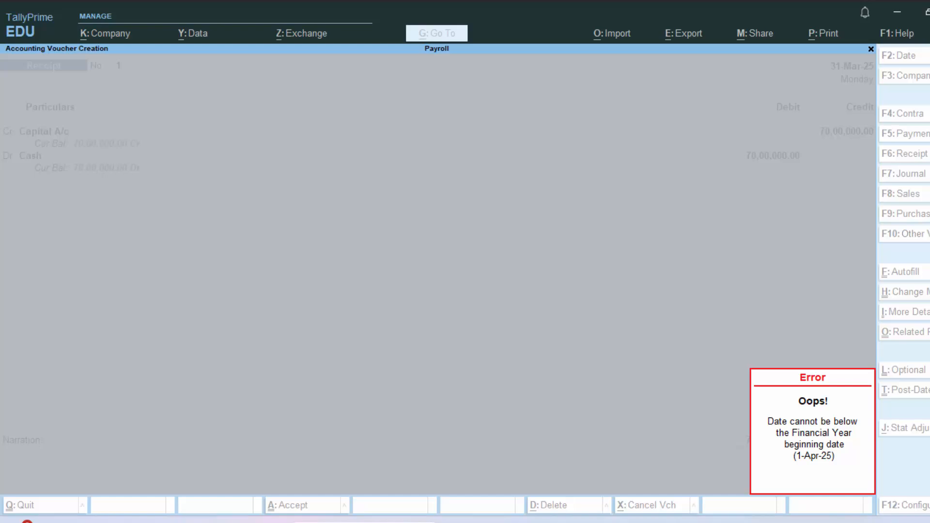
pyautogui.press('Escape')
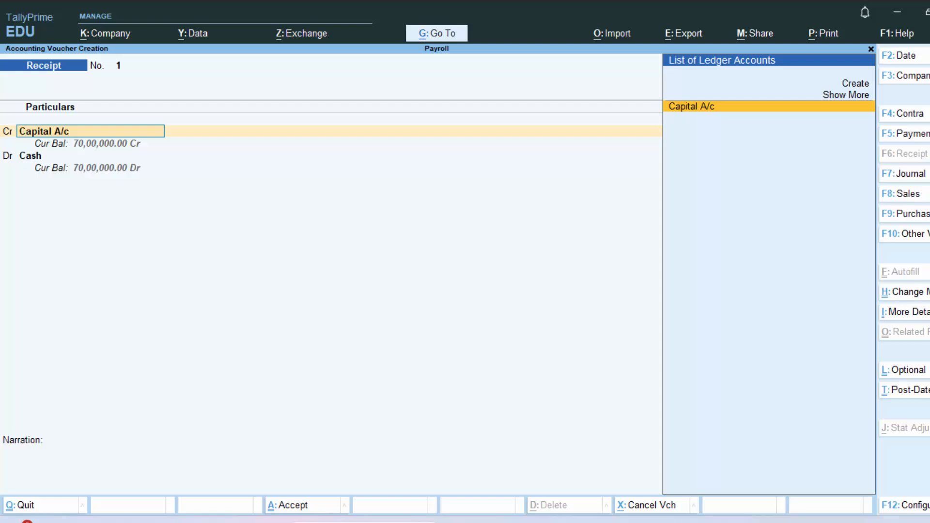
# Step: Try to set the receipt voucher's date to 1-4-2025 and discard the unsaved voucher
pyautogui.press('F2')
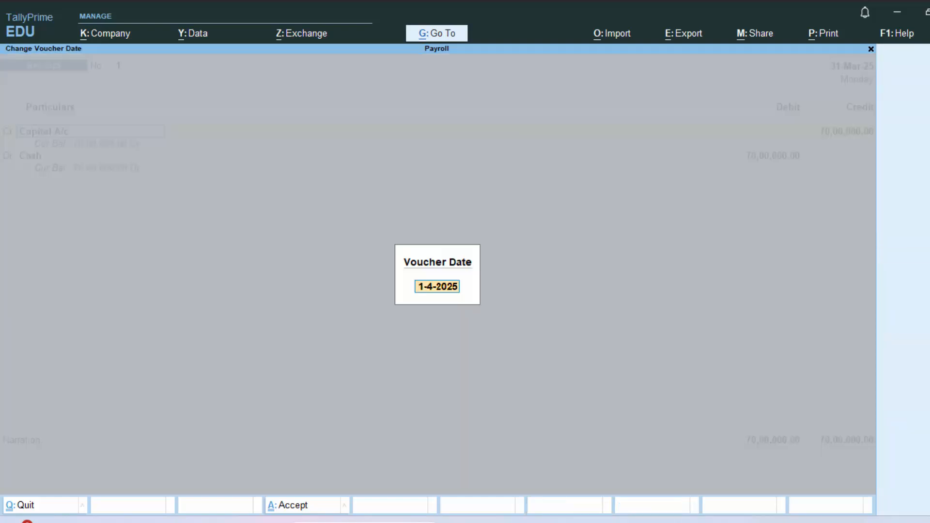
pyautogui.press('Return')
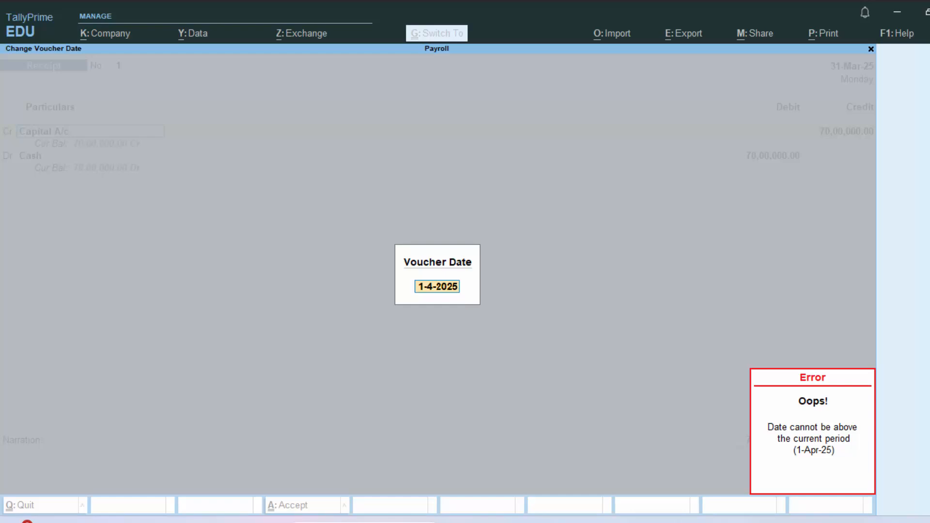
pyautogui.press('Escape')
pyautogui.press('BackSpace')
pyautogui.press('Escape')
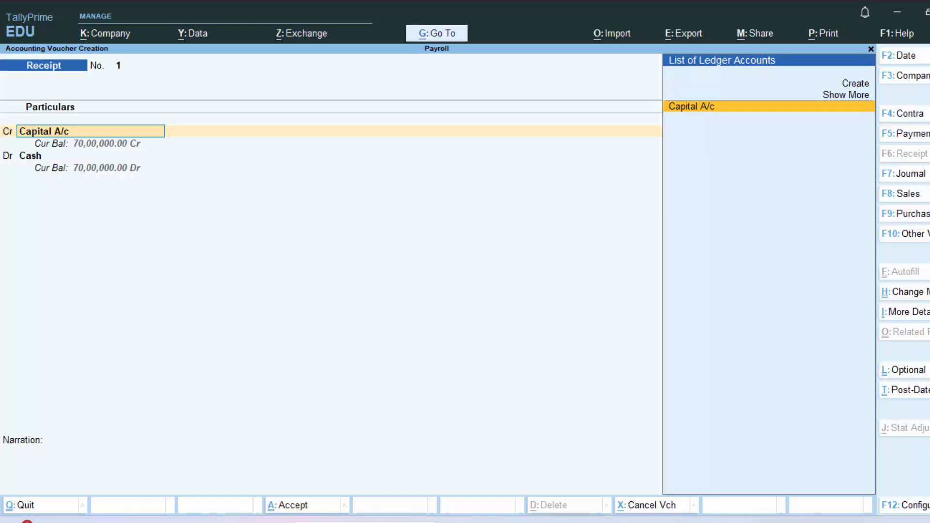
pyautogui.press('BackSpace')
pyautogui.press('Escape')
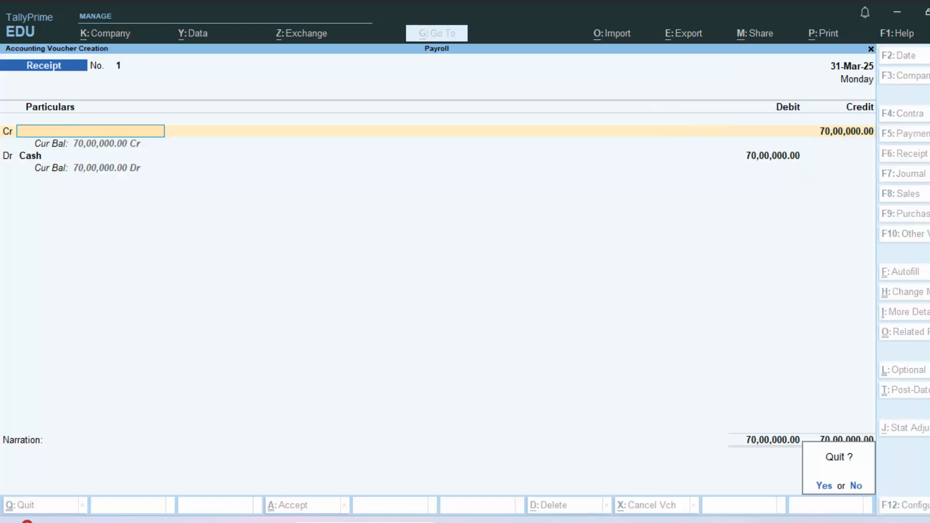
pyautogui.press('y')
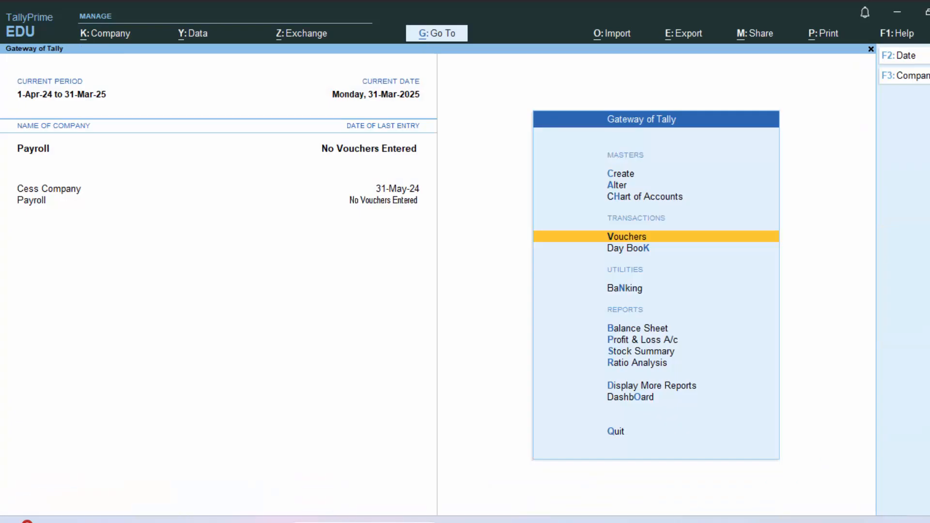
# Step: Check the Payroll company's financial year and books beginning dates in its alteration form, and close it without changes
pyautogui.press('F3')
pyautogui.press('Up')
pyautogui.press('Up')
pyautogui.press('Up')
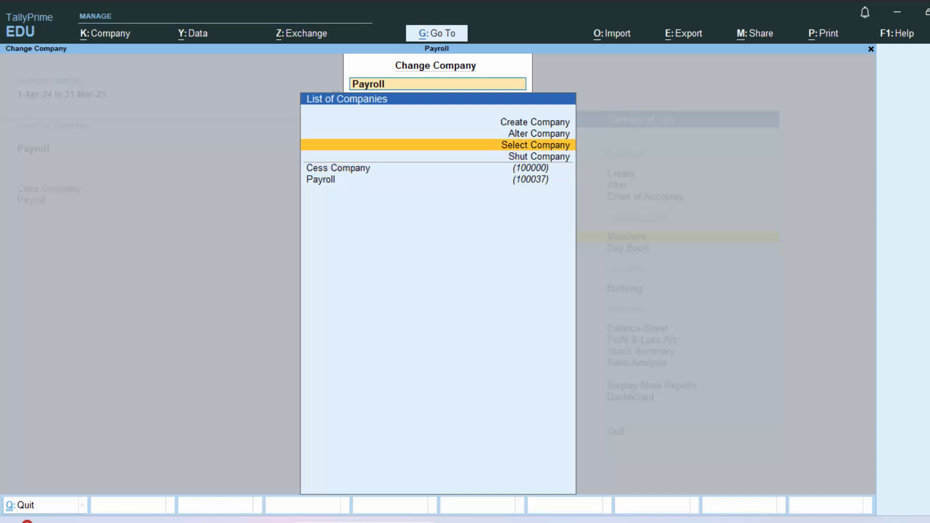
pyautogui.press('Up')
pyautogui.press('Return')
pyautogui.press('Return')
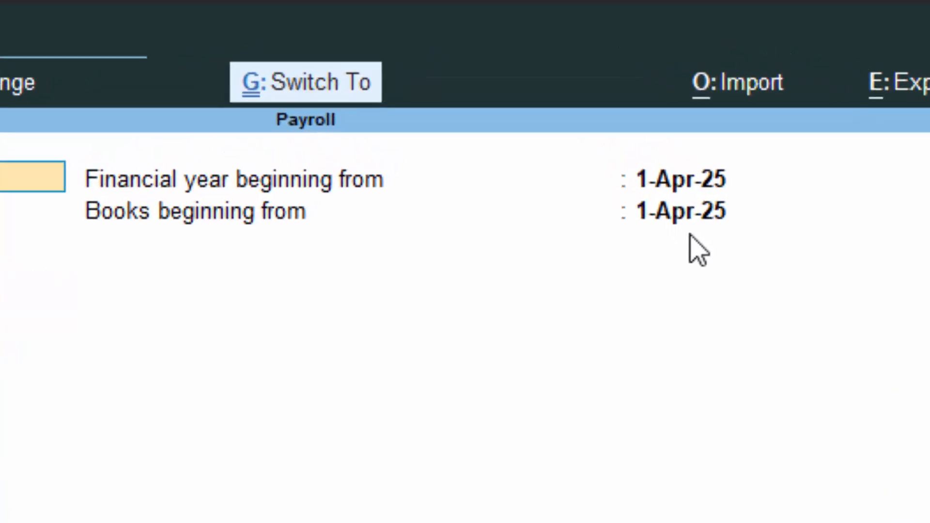
pyautogui.press('Escape')
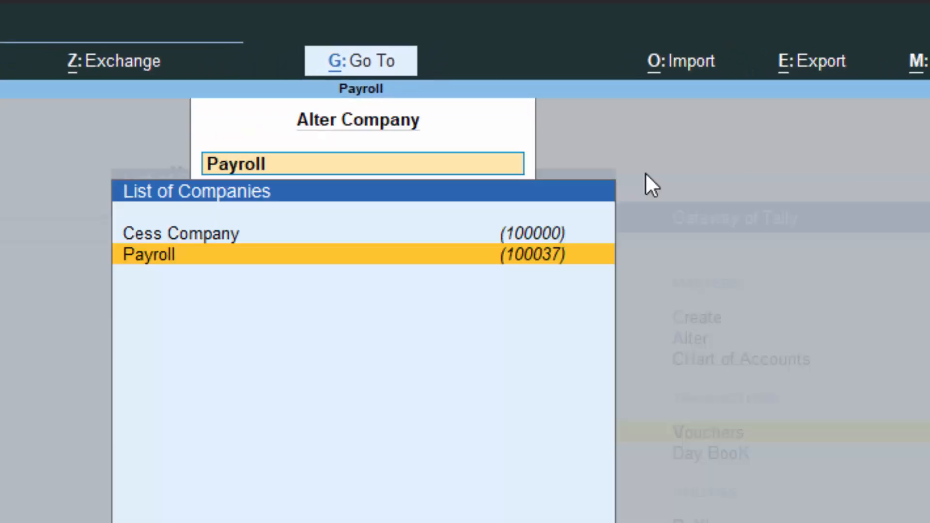
pyautogui.press('Escape')
pyautogui.press('Escape')
pyautogui.press('Escape')
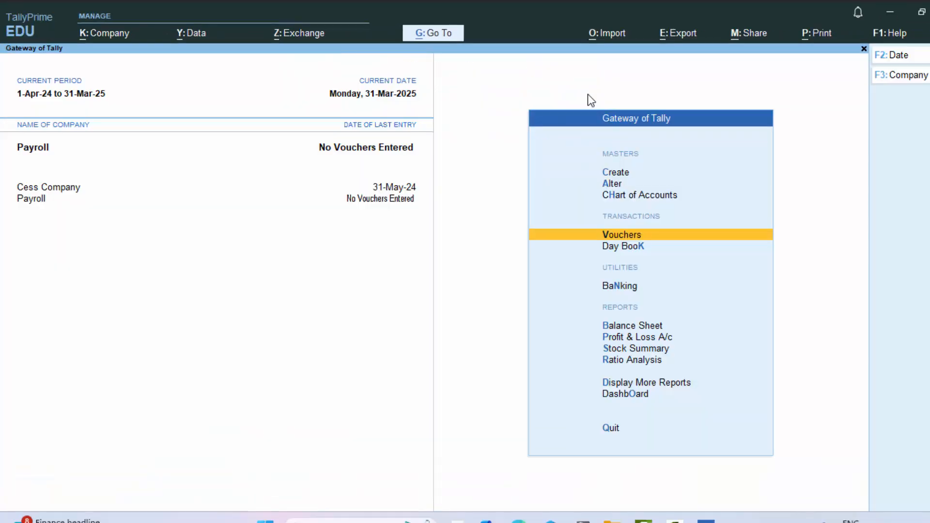
# Step: From a new receipt voucher, change the Payroll company's period to run from 1-4-2025 to 31-3-26
pyautogui.press('Return')
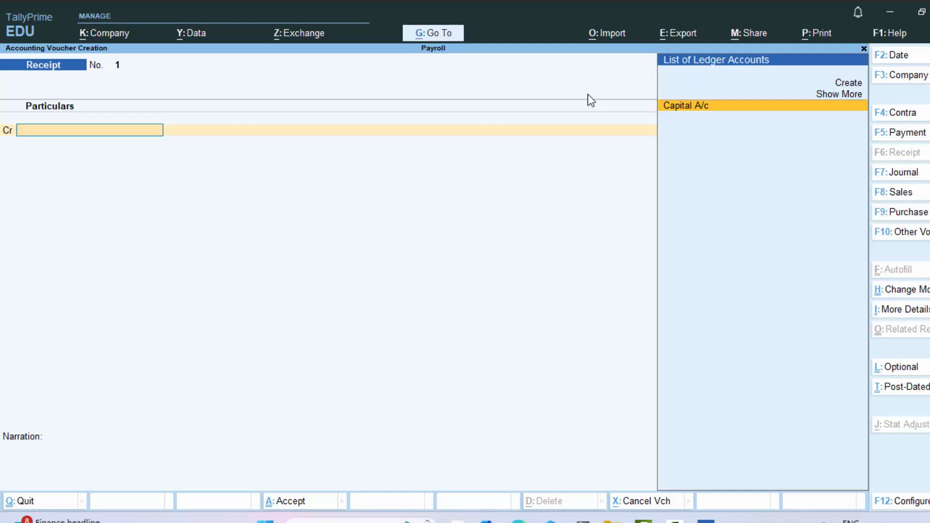
pyautogui.hotkey('alt', 'F2')
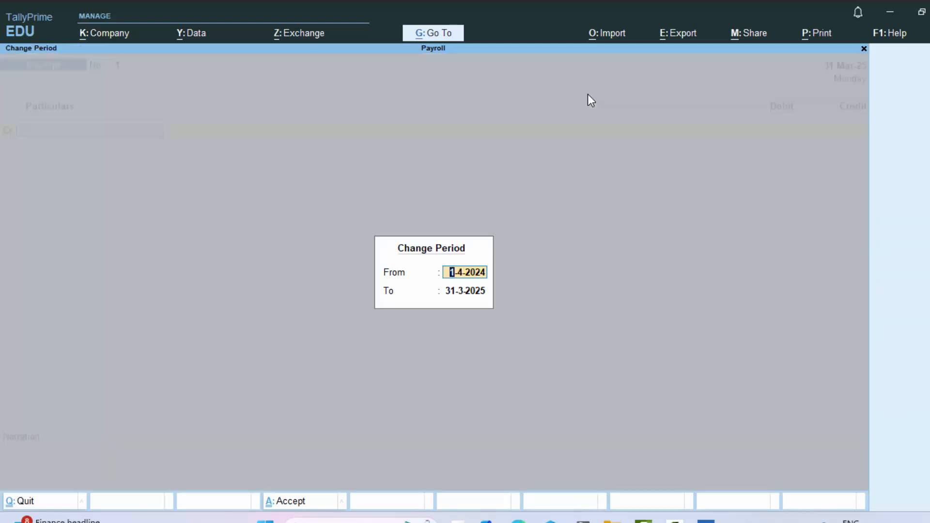
pyautogui.write('1')
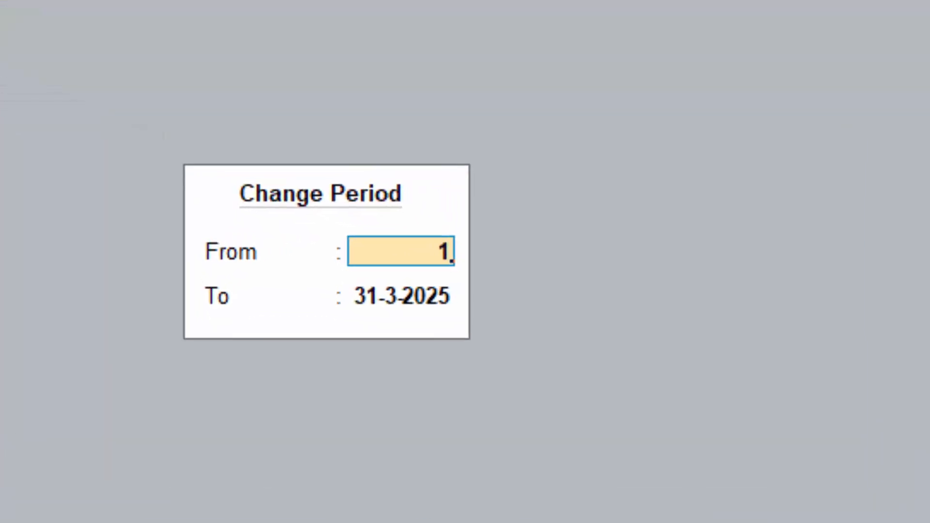
pyautogui.write('-4-')
pyautogui.write('2025')
pyautogui.press('Return')
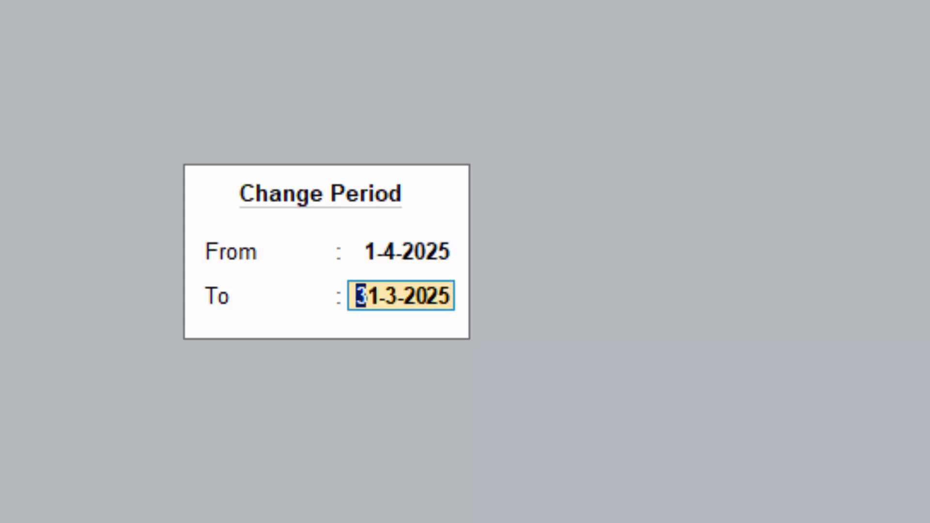
pyautogui.write('31-3')
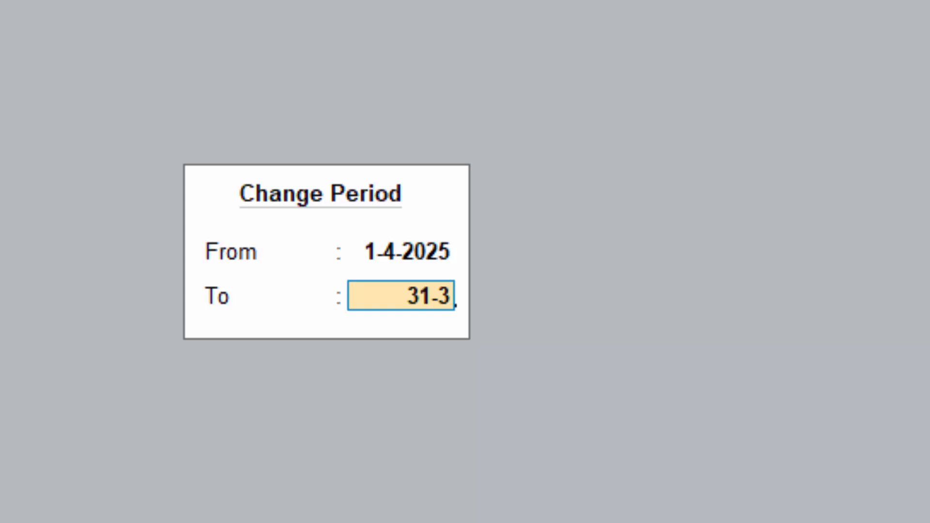
pyautogui.write('-26')
pyautogui.press('Return')
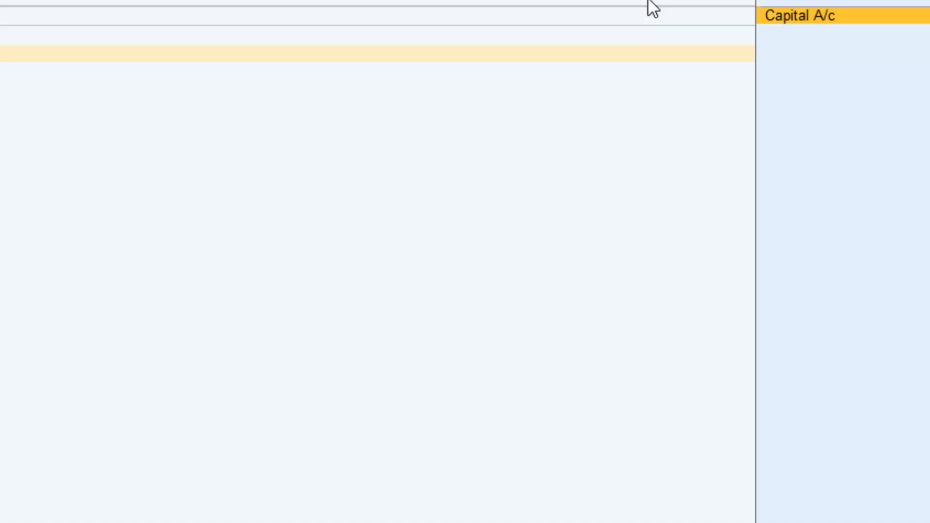
pyautogui.press('Return')
pyautogui.write('7')
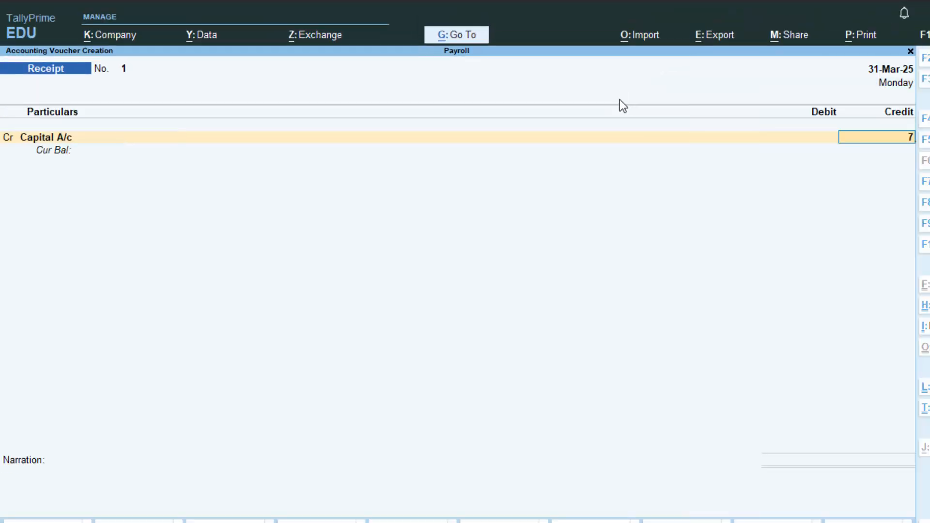
pyautogui.write('0000')
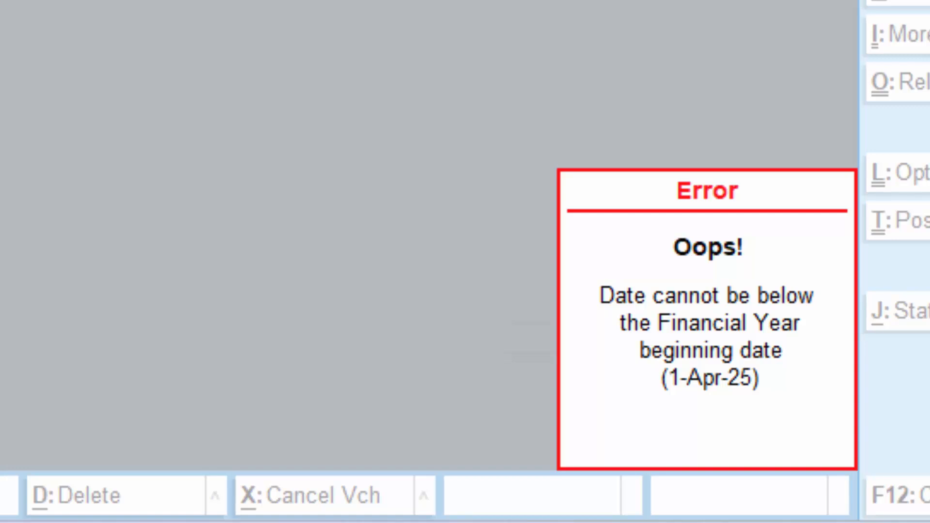
pyautogui.press('Escape')
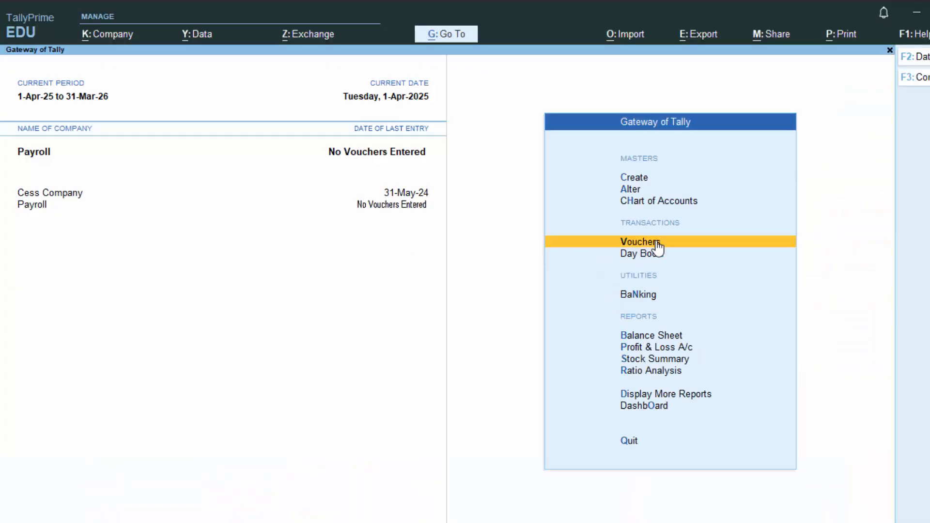
# Step: Record a receipt voucher dated 1-Apr-25 crediting Capital A/c and debiting Cash with 7,00,000, save it without narration, and leave voucher entry
pyautogui.click(657, 242)
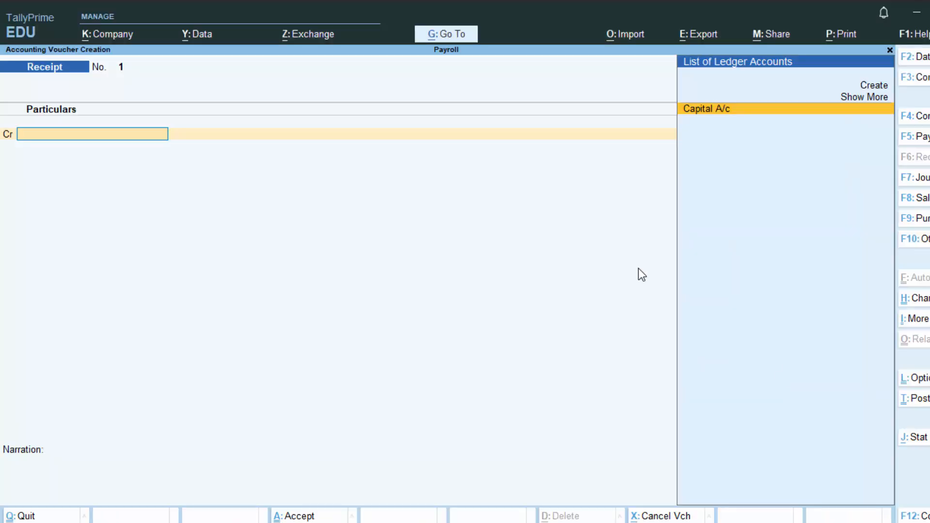
pyautogui.press('Return')
pyautogui.write('7000')
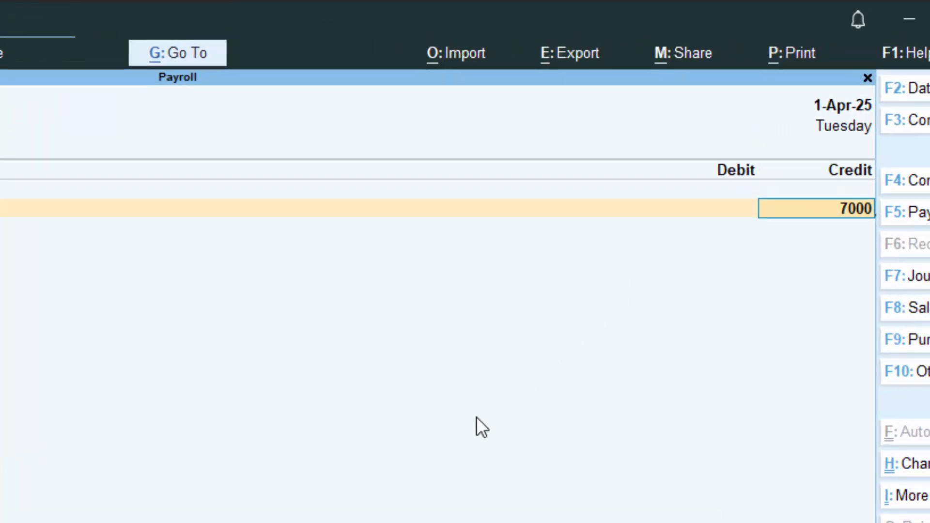
pyautogui.write('0')
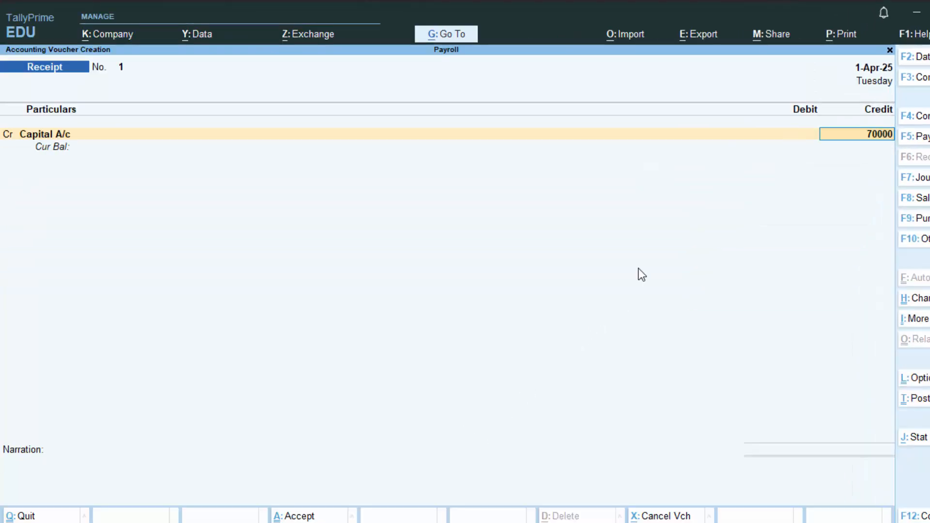
pyautogui.write('0')
pyautogui.press('Return')
pyautogui.press('Return')
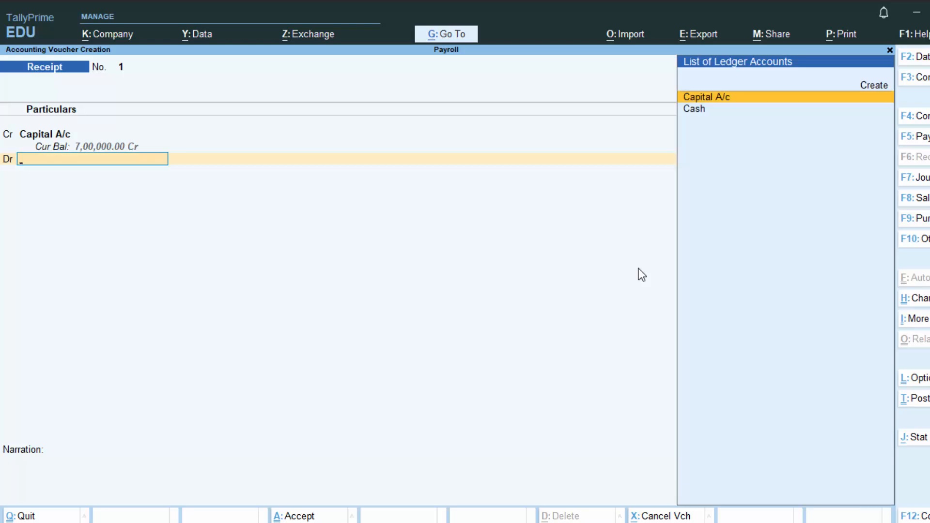
pyautogui.press('Down')
pyautogui.press('Return')
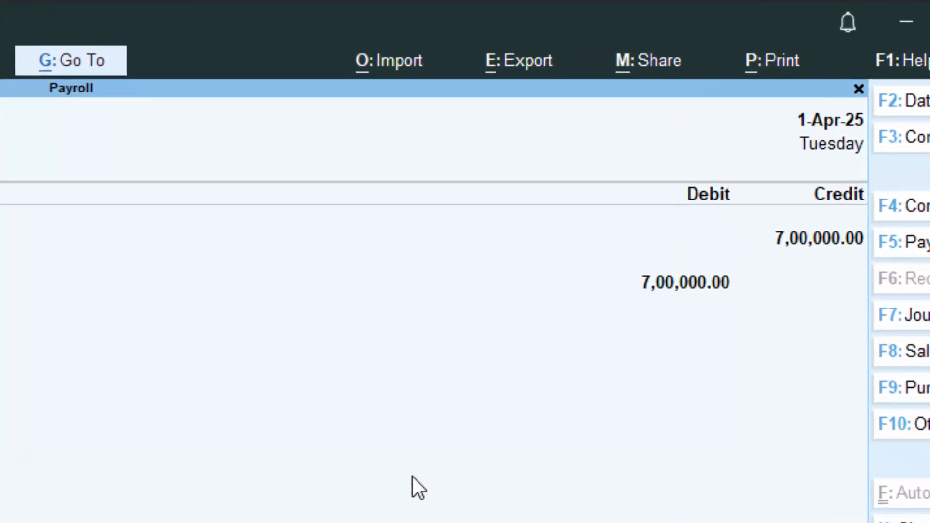
pyautogui.press('Return')
pyautogui.press('Return')
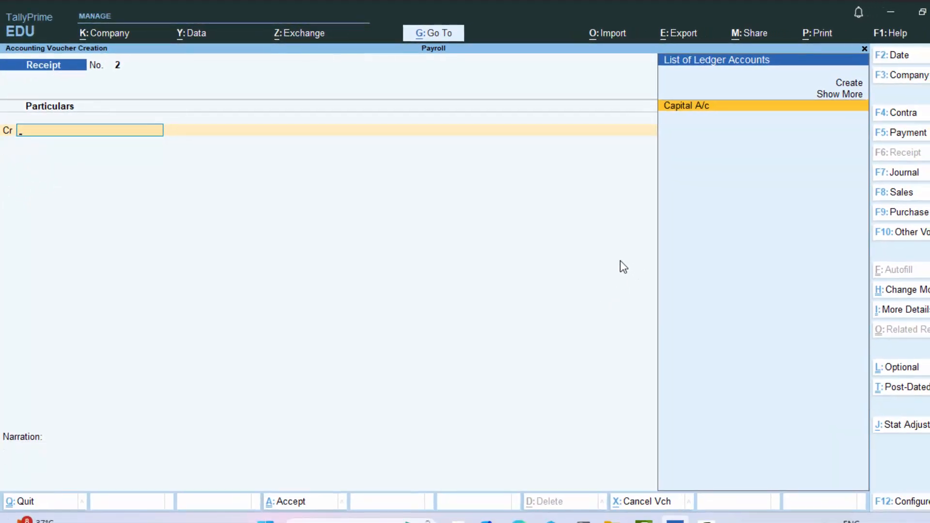
pyautogui.press('Escape')
pyautogui.press('Return')
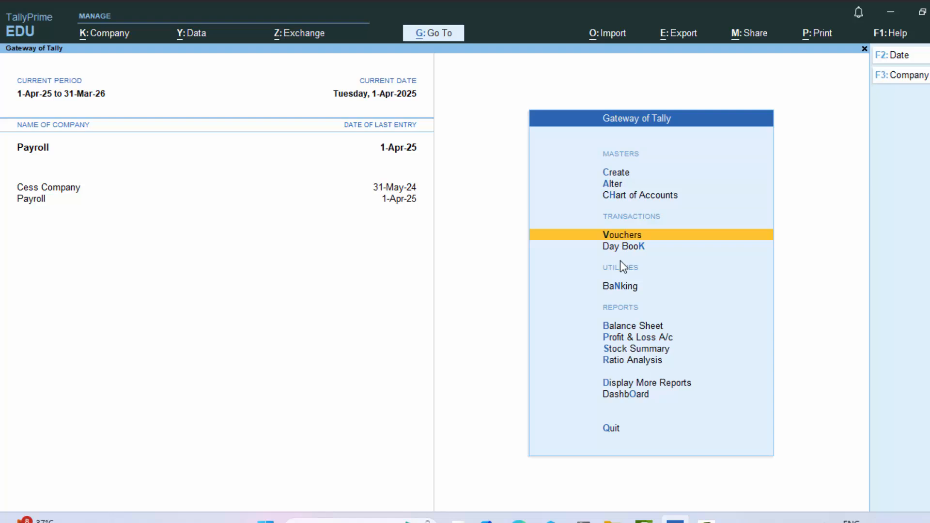
# Step: Open voucher entry and change the voucher type from Receipt to Attendance
pyautogui.press('Return')
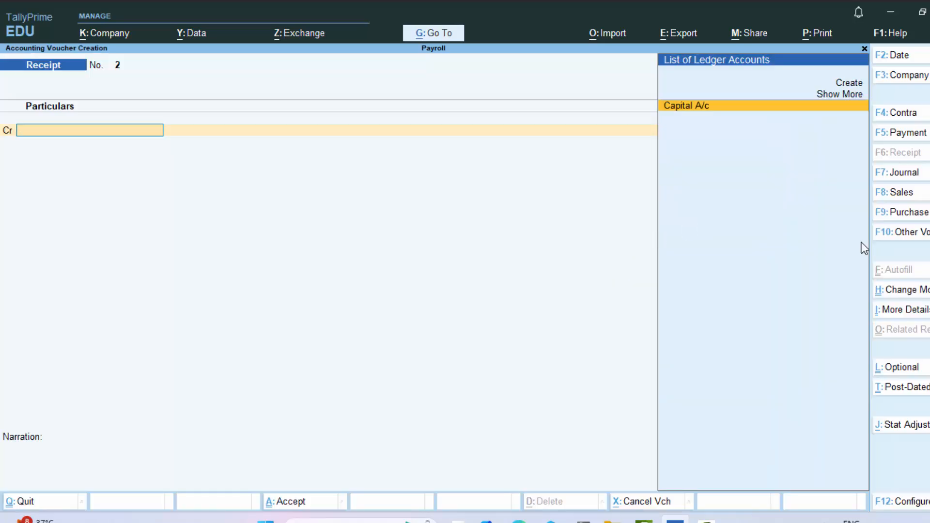
pyautogui.click(901, 233)
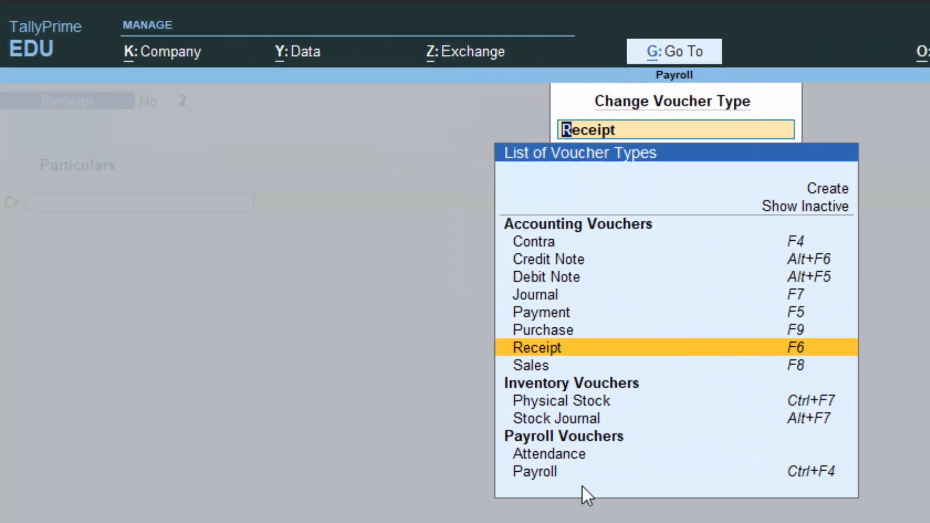
pyautogui.click(527, 430)
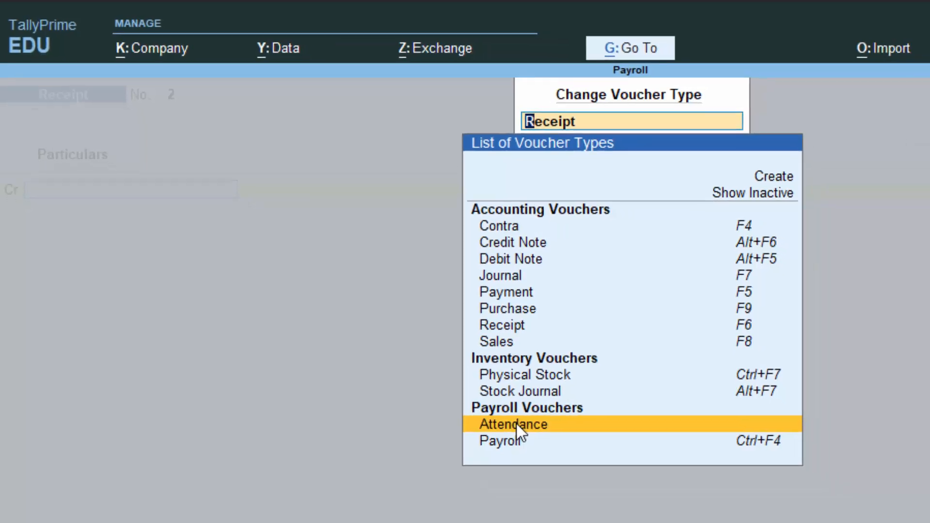
pyautogui.click(552, 454)
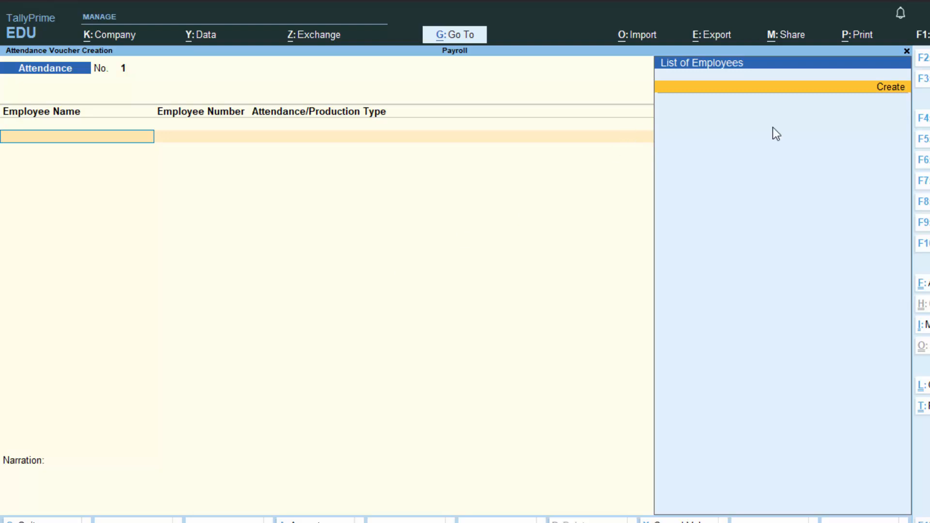
# Step: Create an employee with the employee's name under Primary, joining date 1-Apr-2025, and set Define salary details to Yes
pyautogui.press('Return')
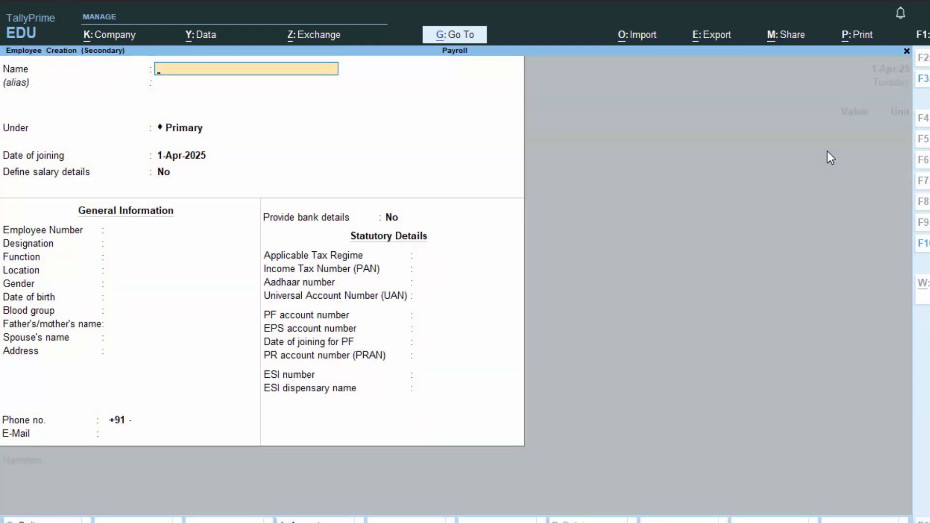
pyautogui.write('Ram')
pyautogui.press('Return')
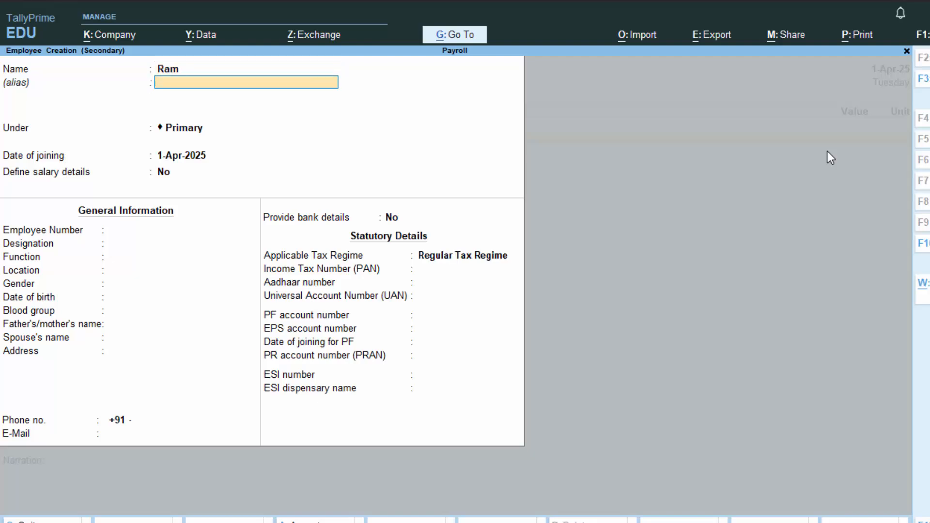
pyautogui.press('Return')
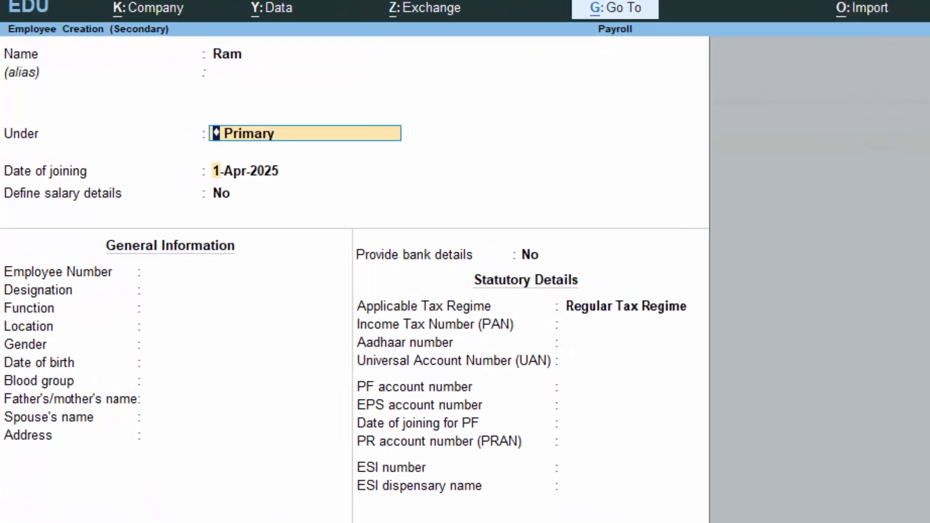
pyautogui.press('Return')
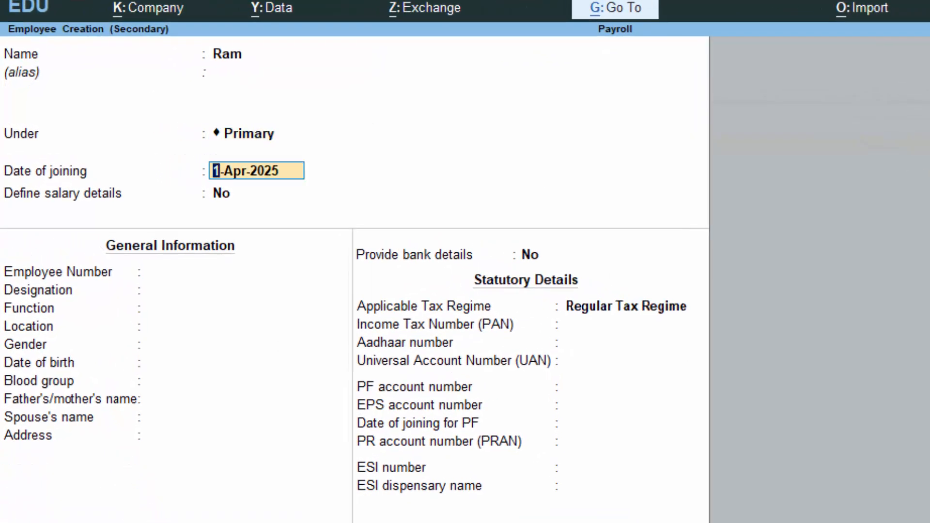
pyautogui.press('Return')
pyautogui.write('y')
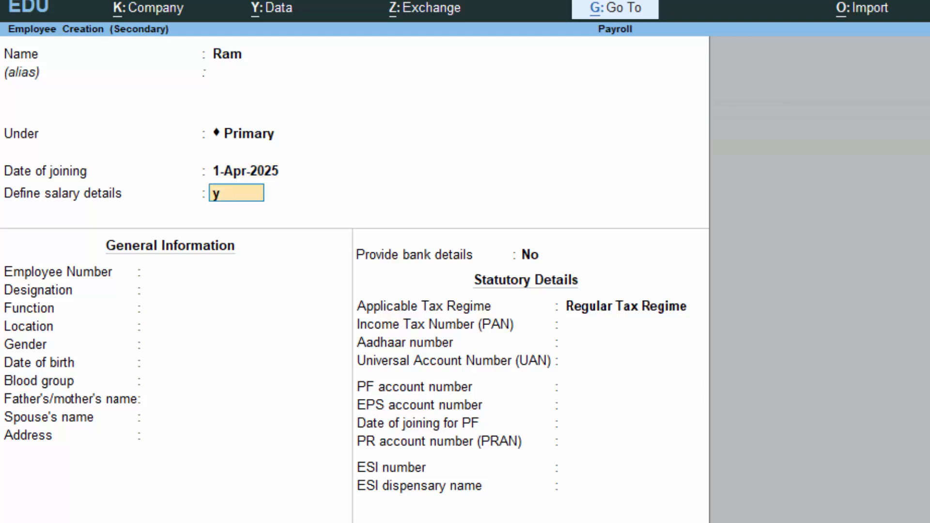
pyautogui.press('Return')
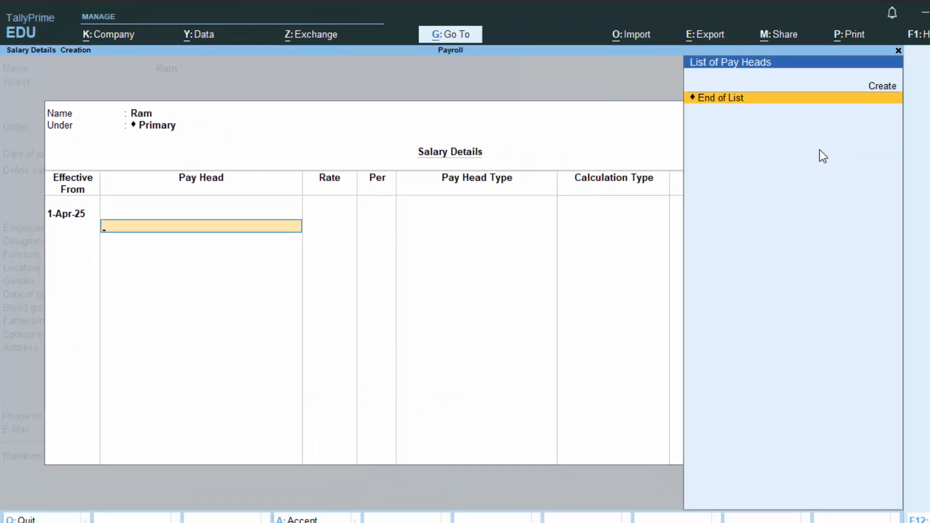
# Step: Create a pay head named Basic Salary with pay head type Earnings for Employees and income type Fixed
pyautogui.press('Up')
pyautogui.press('Return')
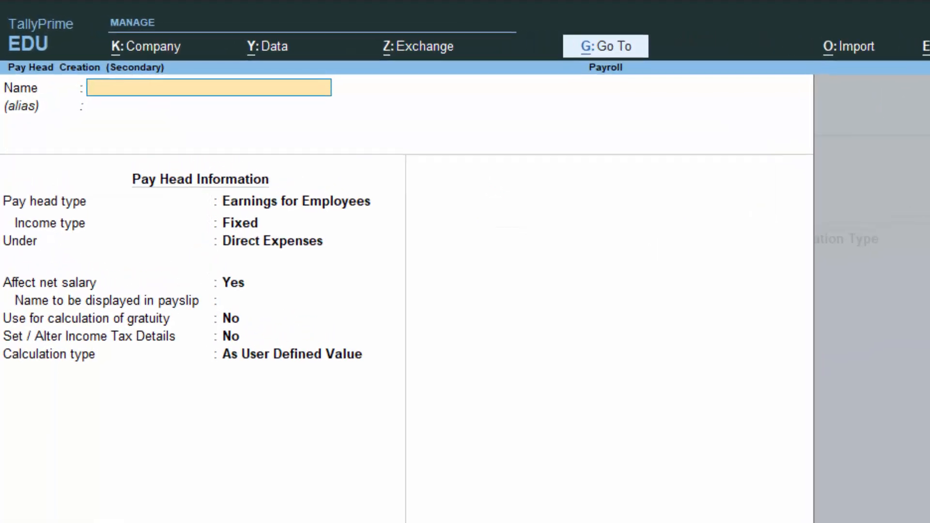
pyautogui.write('Basic S')
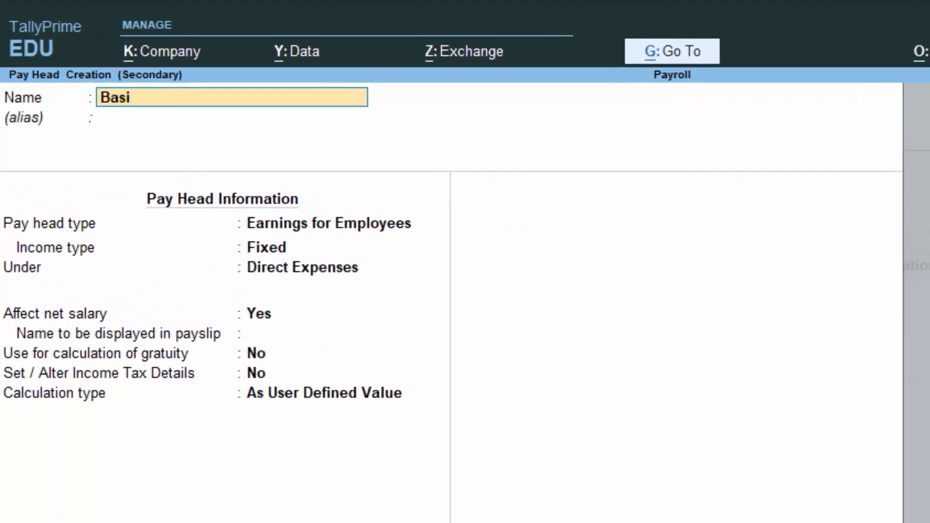
pyautogui.write('alary')
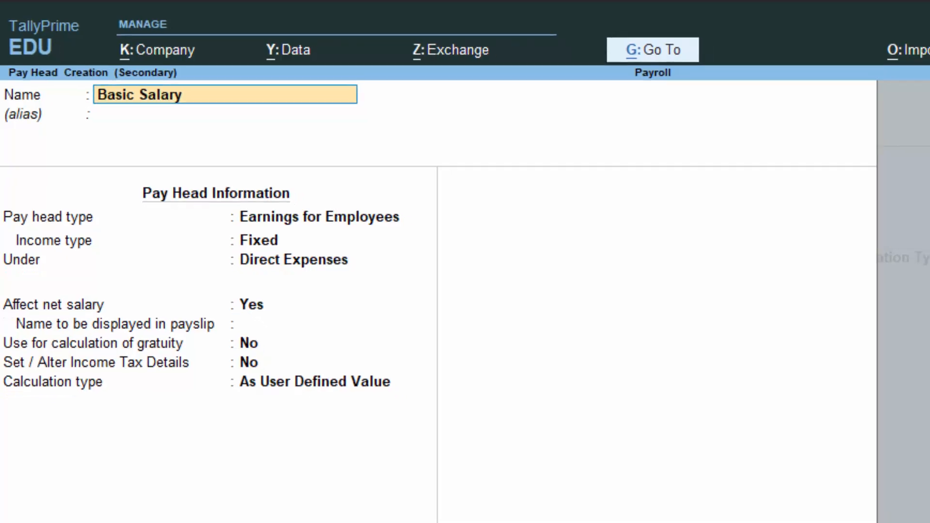
pyautogui.press('Return')
pyautogui.press('Return')
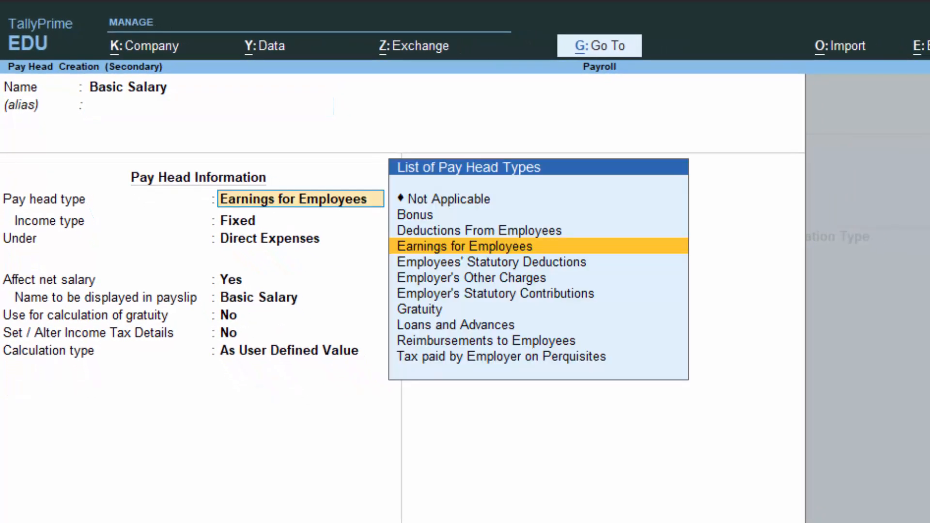
pyautogui.press('Return')
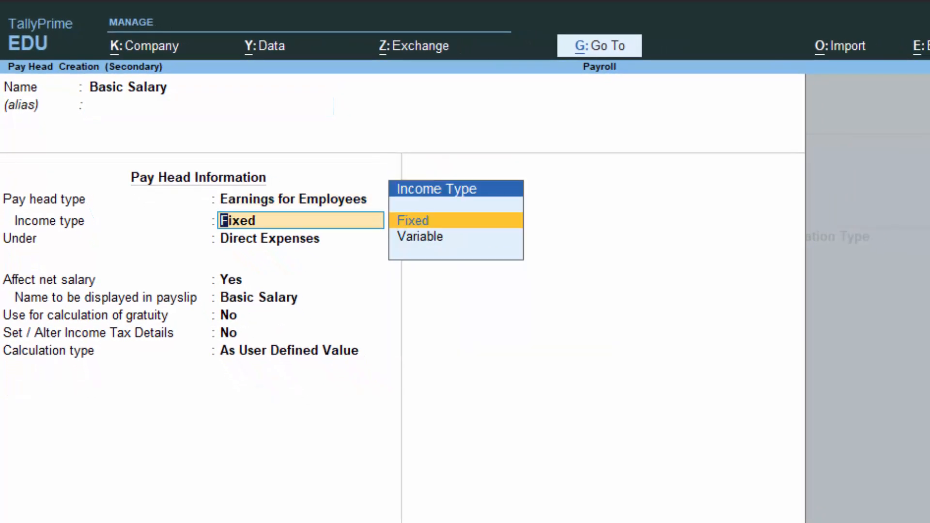
pyautogui.press('Return')
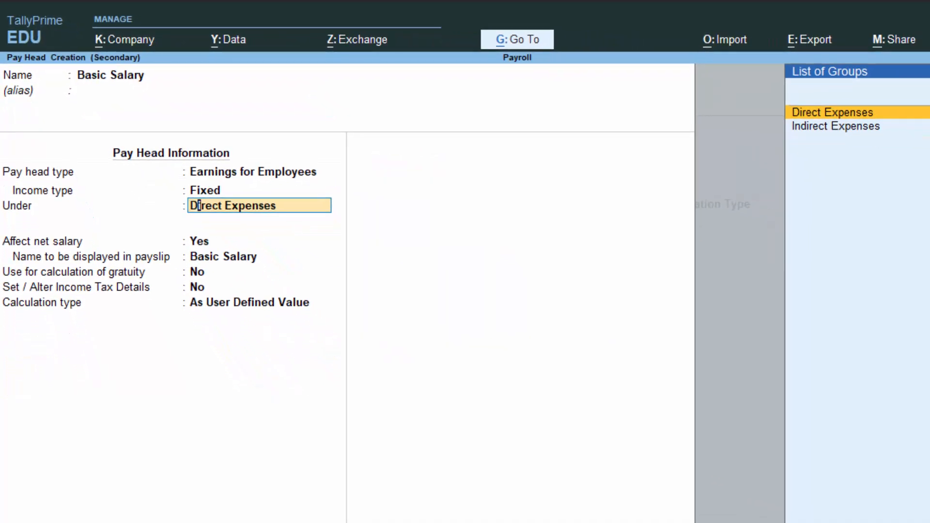
# Step: Place Basic Salary under Indirect Expenses, affecting net salary, with gratuity calculation and income tax details kept at No
pyautogui.press('Down')
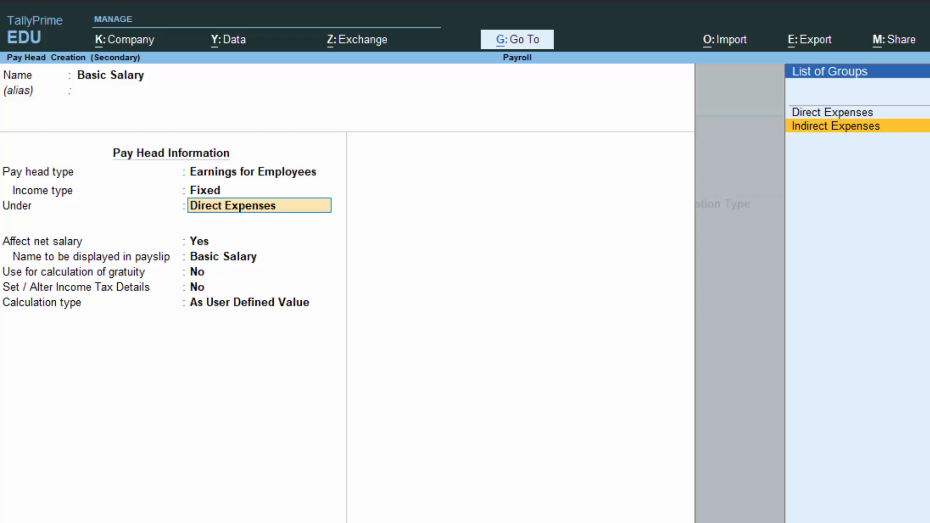
pyautogui.press('Return')
pyautogui.press('Return')
pyautogui.press('Return')
pyautogui.press('Return')
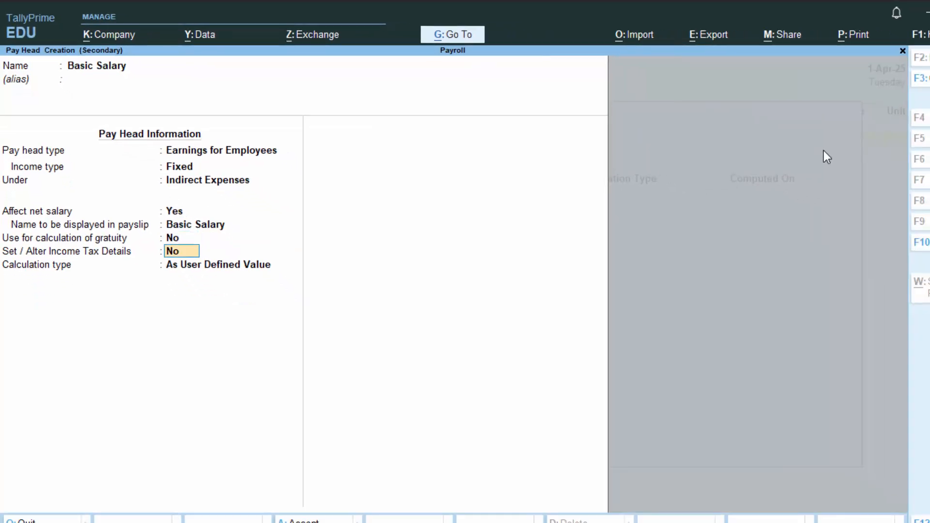
pyautogui.press('Return')
# Step: Set Basic Salary's calculation type to On Attendance, with attendance/leave with pay kept as Not Applicable
pyautogui.press('Down')
pyautogui.press('Down')
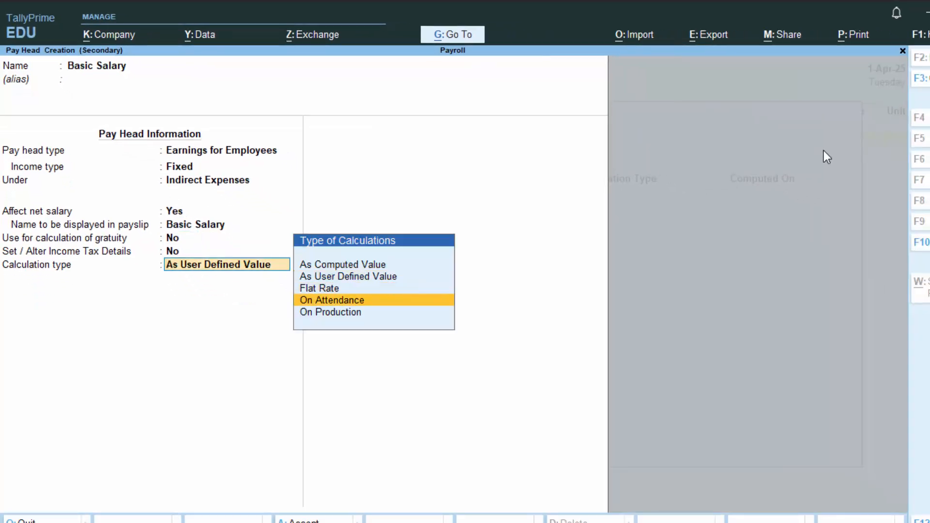
pyautogui.press('Return')
pyautogui.press('Return')
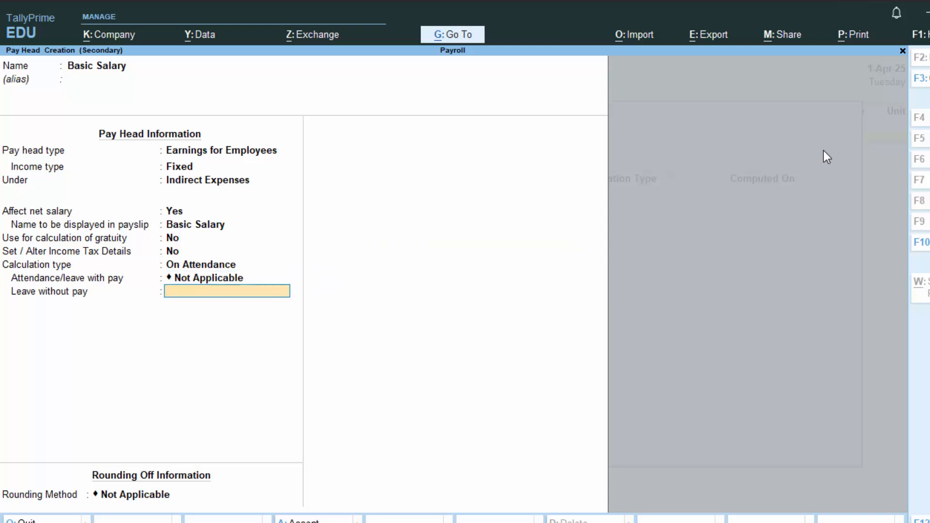
# Step: Create an attendance type named Leave under Primary, of type Leave without Pay in days, for the pay head's leave without pay
pyautogui.hotkey('alt', 'c')
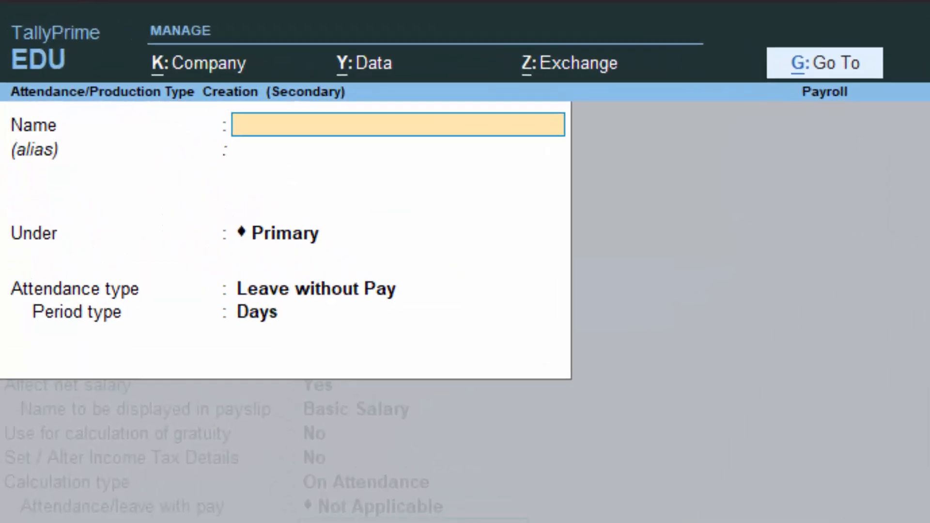
pyautogui.write('Leave')
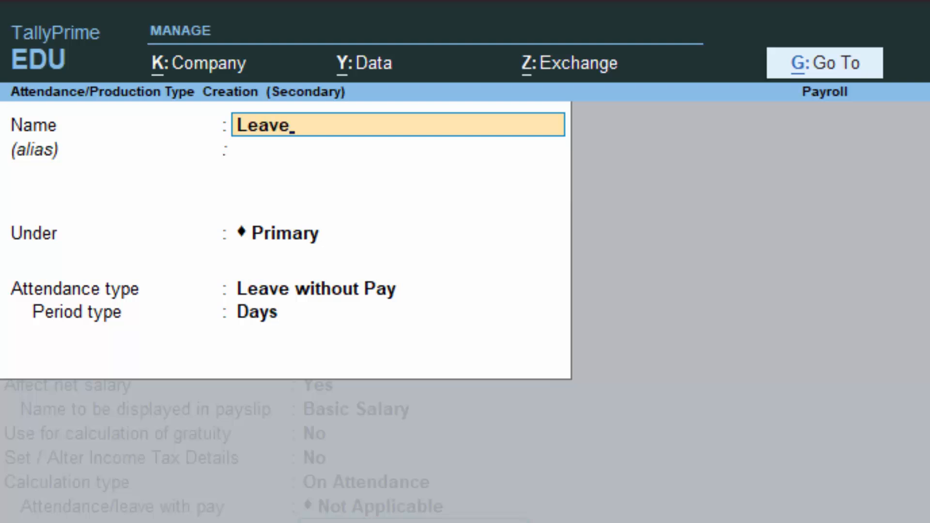
pyautogui.press('Return')
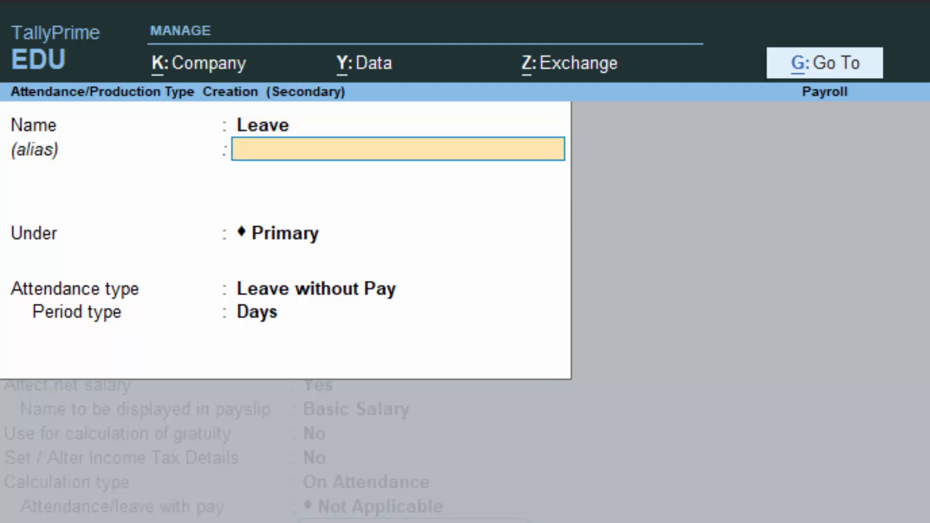
pyautogui.press('BackSpace')
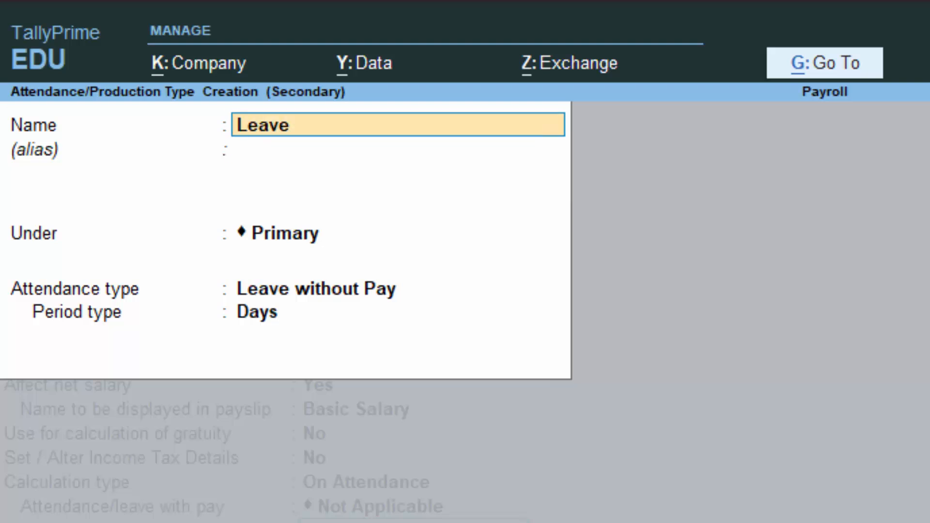
pyautogui.press('Return')
pyautogui.press('Return')
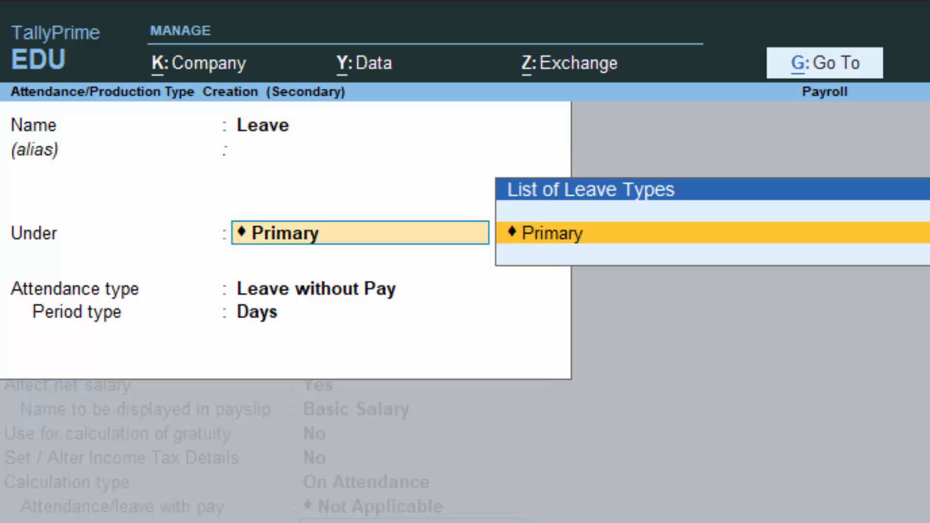
pyautogui.press('Return')
pyautogui.press('Return')
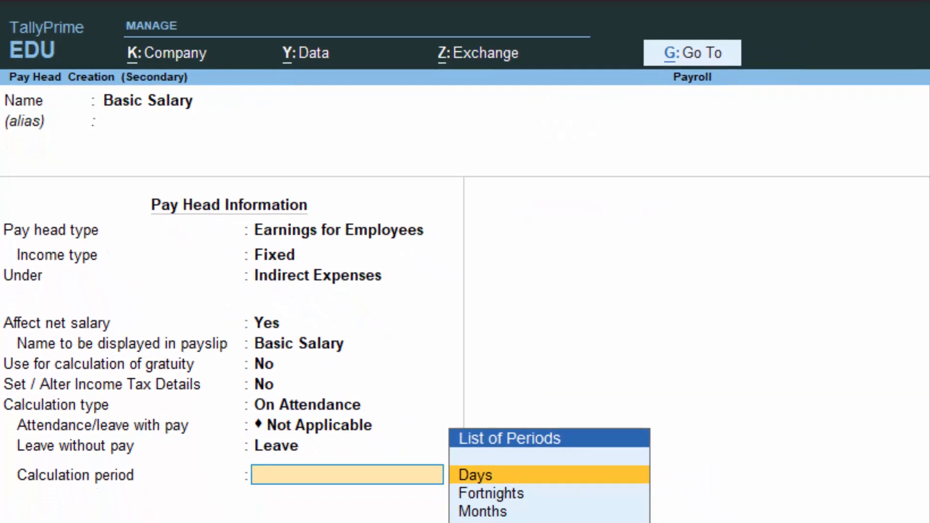
# Step: Set Basic Salary's calculation period to Months with per-day basis As per Calendar Period, and save the pay head
pyautogui.press('Down')
pyautogui.press('Down')
pyautogui.press('Down')
pyautogui.press('Up')
pyautogui.press('Up')
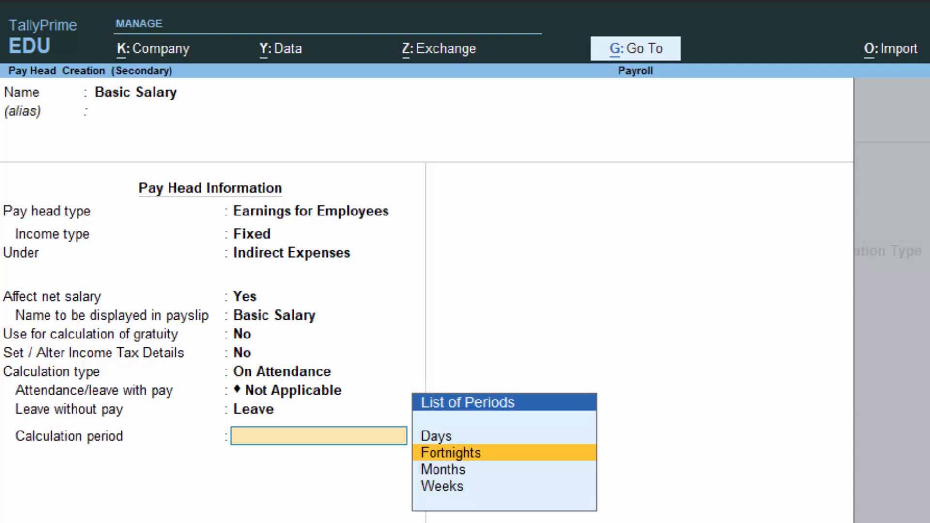
pyautogui.press('Down')
pyautogui.press('Return')
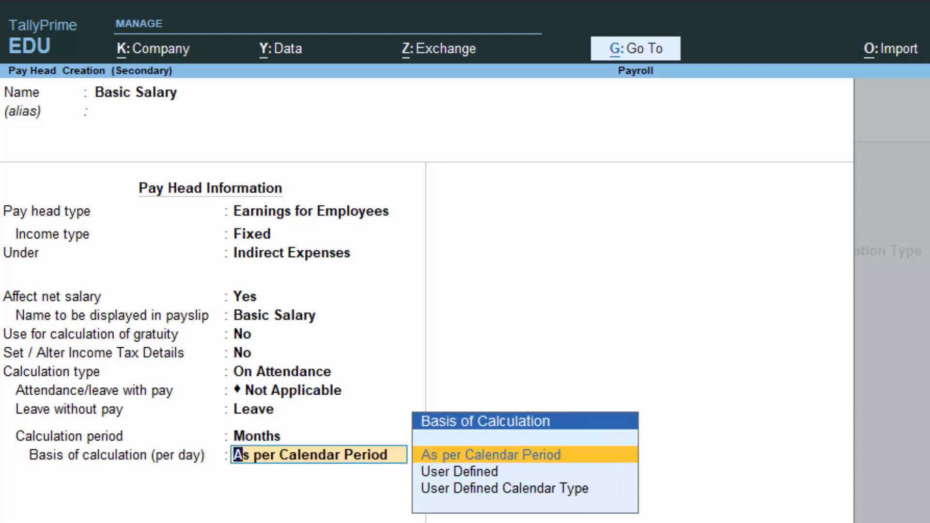
pyautogui.press('Return')
pyautogui.press('Return')
pyautogui.press('Return')
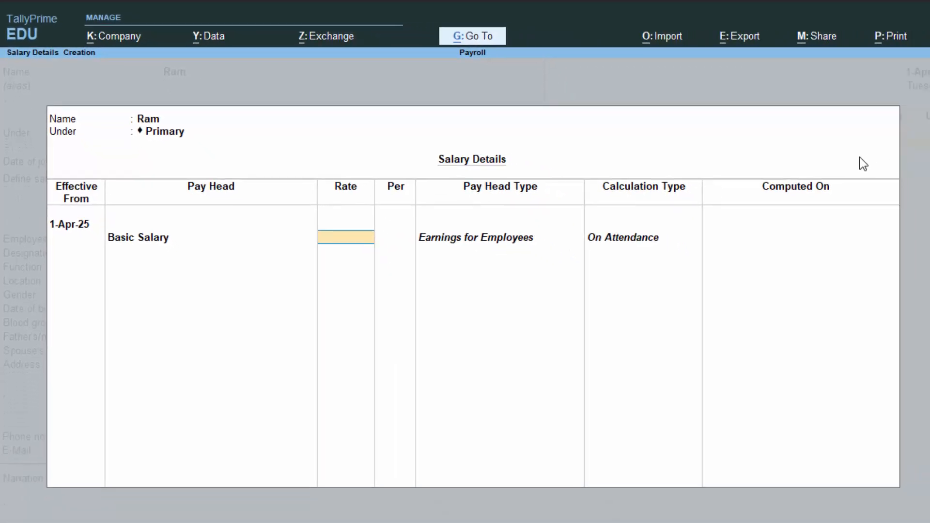
# Step: Enter a Basic Salary rate of 25,000 per month in the employee's salary details
pyautogui.write('25,')
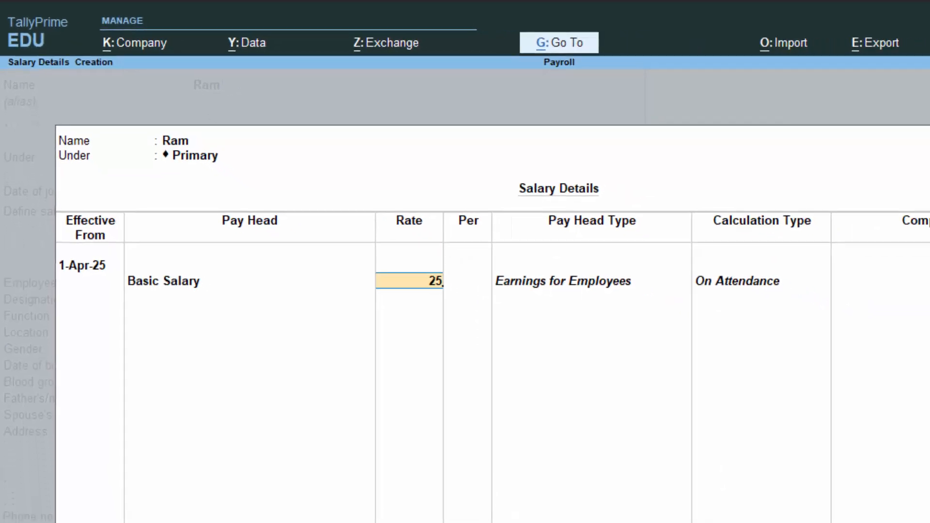
pyautogui.write('00')
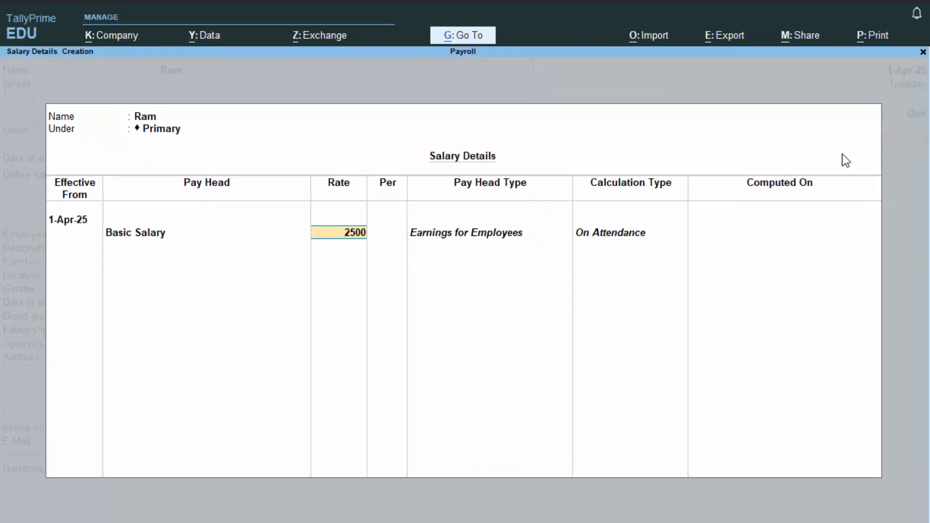
pyautogui.write('0')
pyautogui.press('Return')
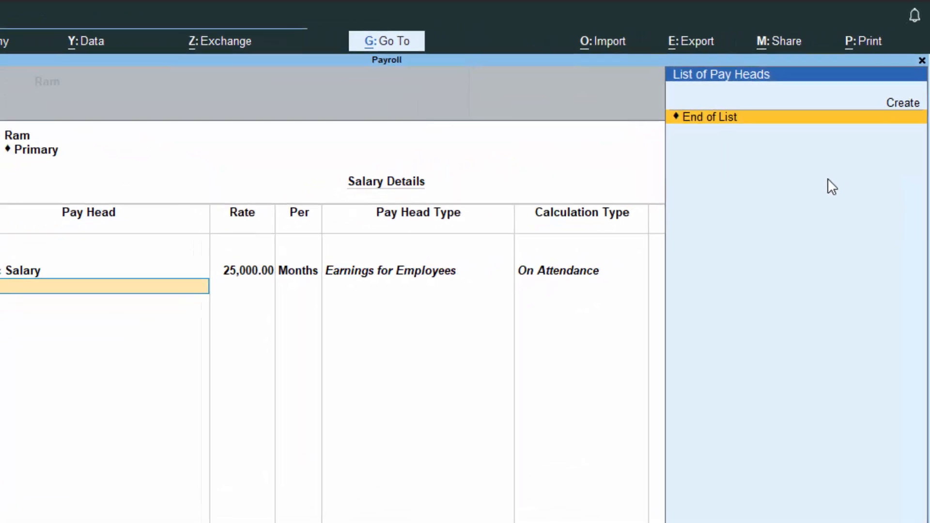
# Step: Create a second pay head named TA with pay head type Earnings for Employees and income type Fixed
pyautogui.press('Up')
pyautogui.press('Return')
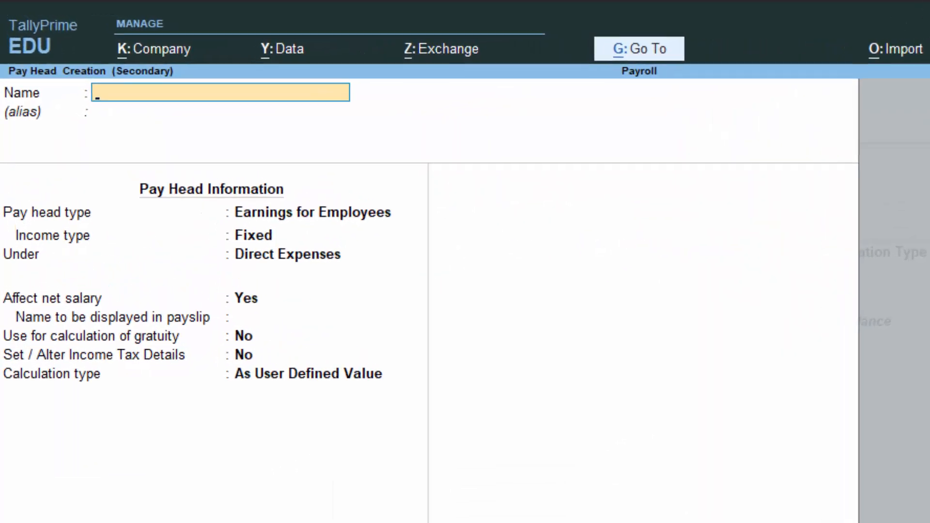
pyautogui.write('YT')
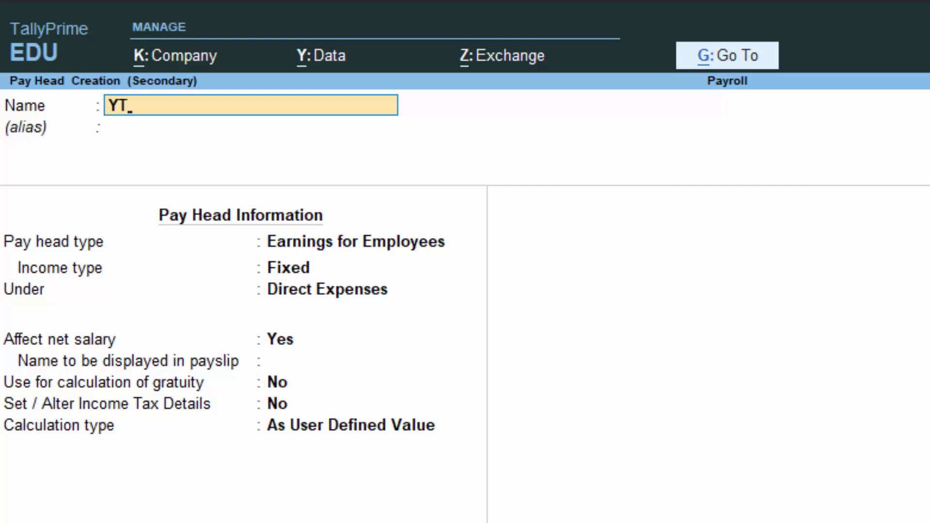
pyautogui.press('BackSpace')
pyautogui.press('BackSpace')
pyautogui.write('TA')
pyautogui.press('Return')
pyautogui.press('Return')
pyautogui.press('Return')
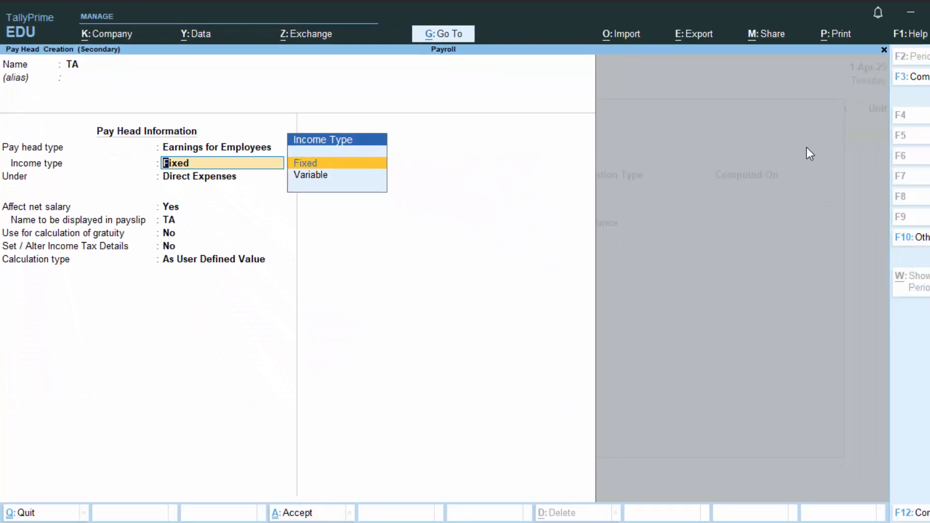
# Step: Place TA under Indirect Expenses, affecting net salary, with gratuity calculation and income tax details kept at No
pyautogui.press('Return')
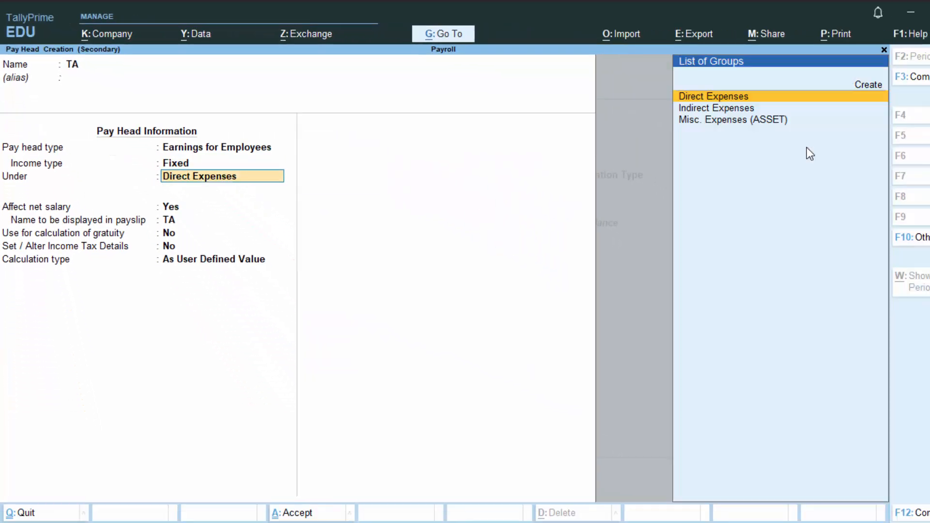
pyautogui.press('Down')
# Step: Set TA's calculation type to As Computed Value
pyautogui.press('Down')
pyautogui.press('Up')
pyautogui.press('Return')
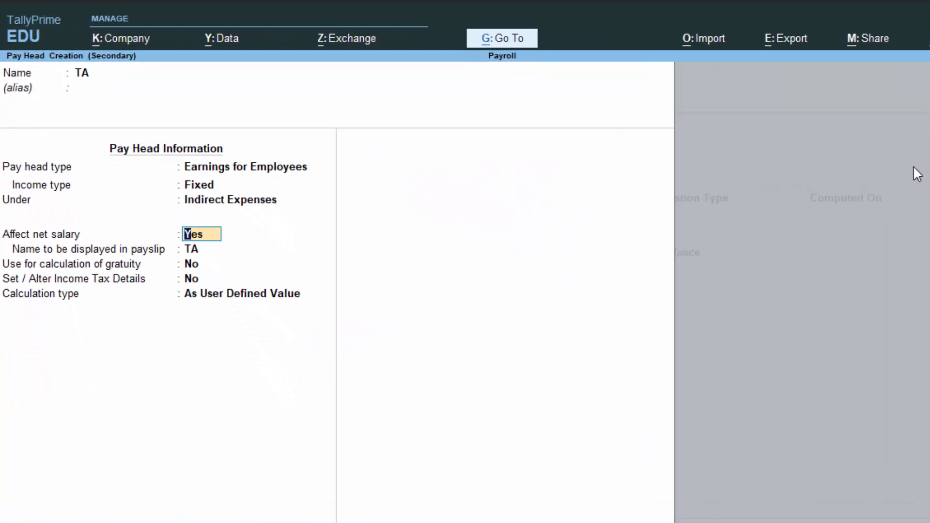
pyautogui.press('Return')
pyautogui.press('Return')
pyautogui.press('Return')
pyautogui.press('Return')
pyautogui.press('Down')
pyautogui.press('Down')
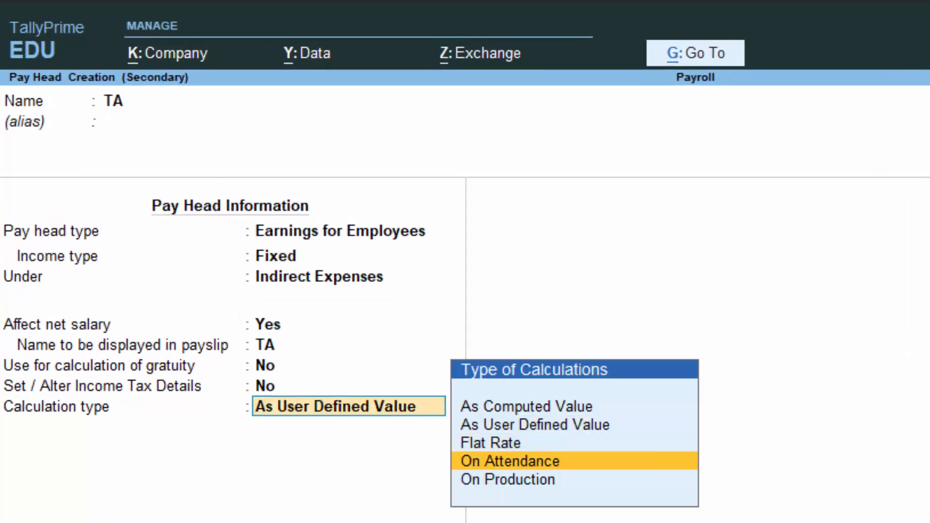
pyautogui.press('Up')
pyautogui.press('Up')
pyautogui.press('Up')
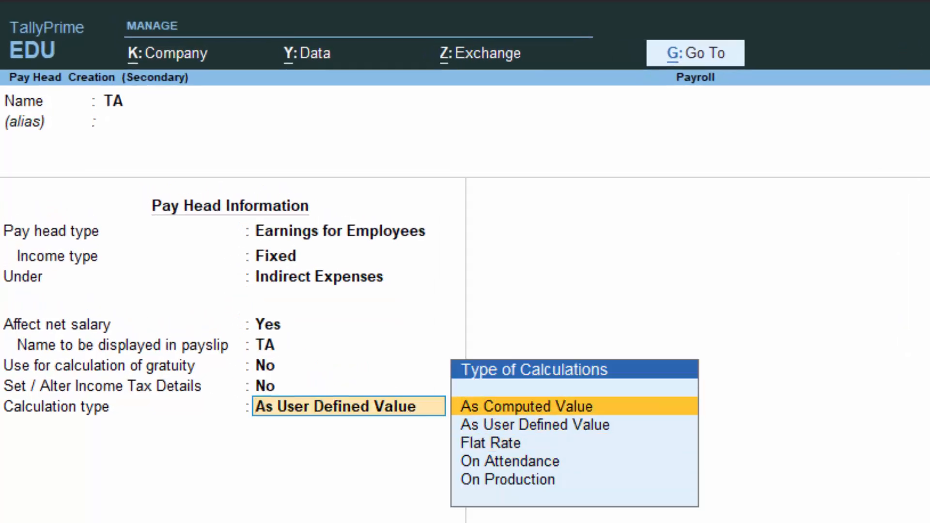
pyautogui.press('Return')
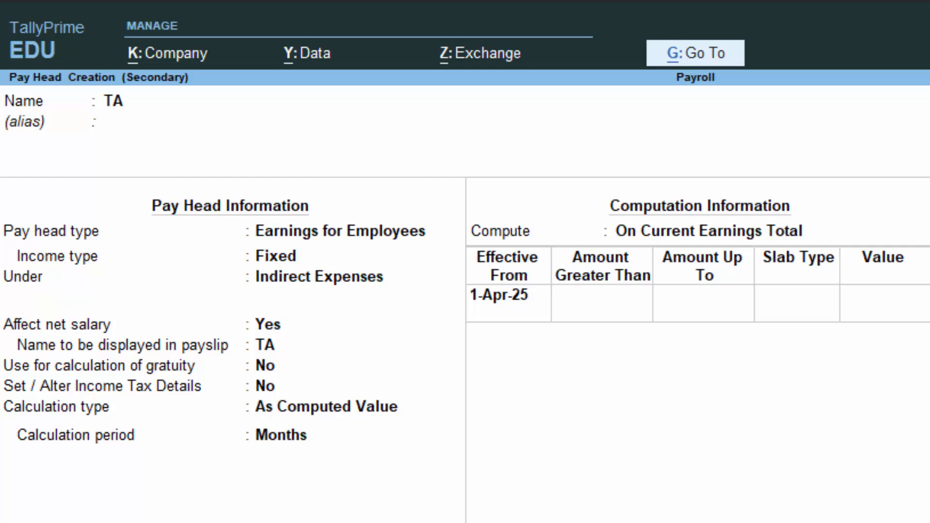
# Step: Keep TA's calculation period at Months and compute it on a specified formula based on Basic Salary
pyautogui.press('Return')
pyautogui.press('Down')
pyautogui.press('Down')
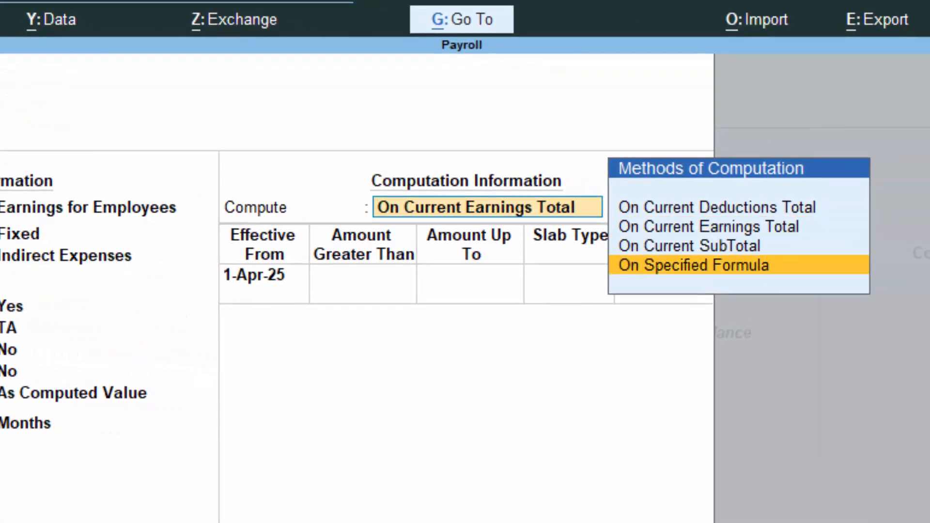
pyautogui.press('Return')
pyautogui.press('Return')
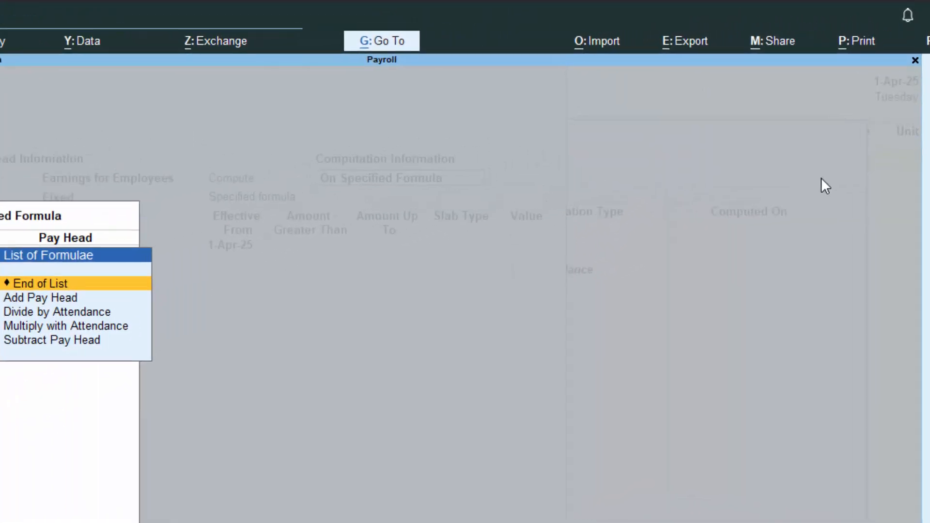
pyautogui.press('Return')
pyautogui.press('Return')
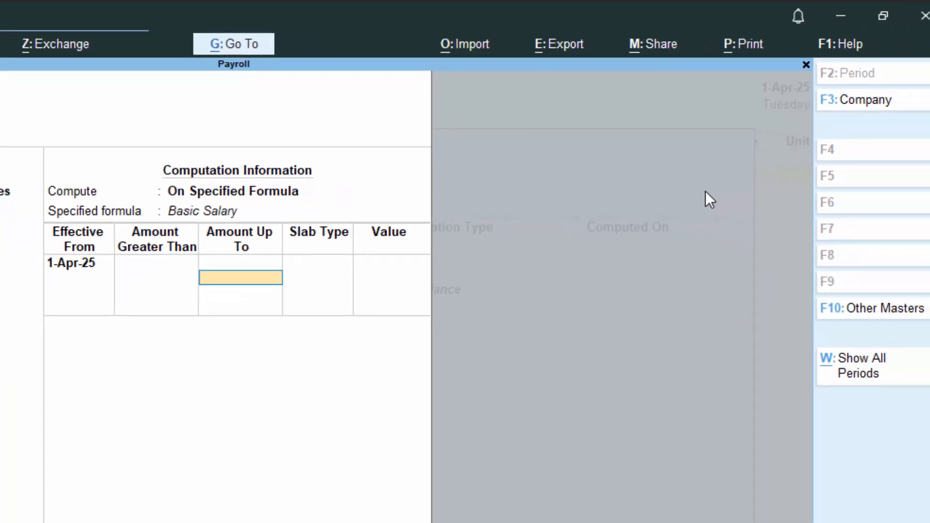
# Step: Add a TA percentage slab of 2% for amounts up to 15,000, effective from 1-Apr-25
pyautogui.write('15000')
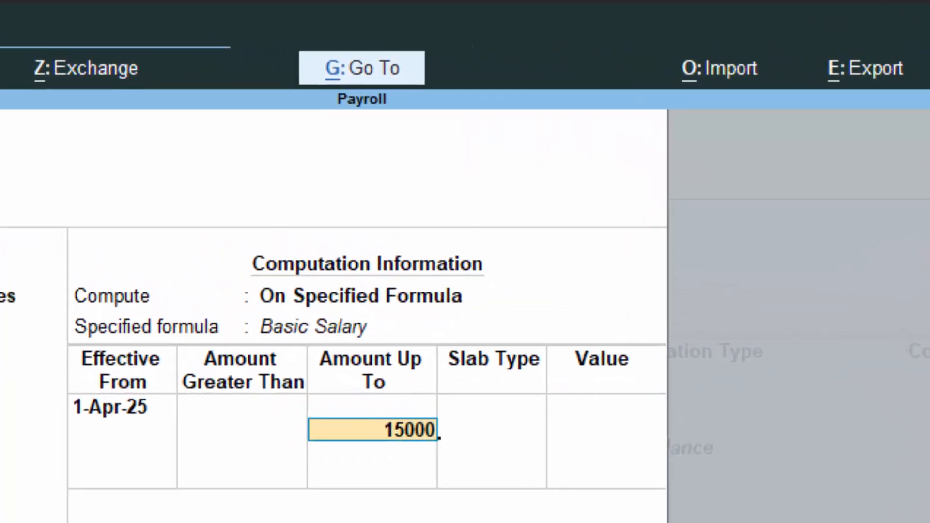
pyautogui.press('Return')
pyautogui.press('Return')
pyautogui.write('2')
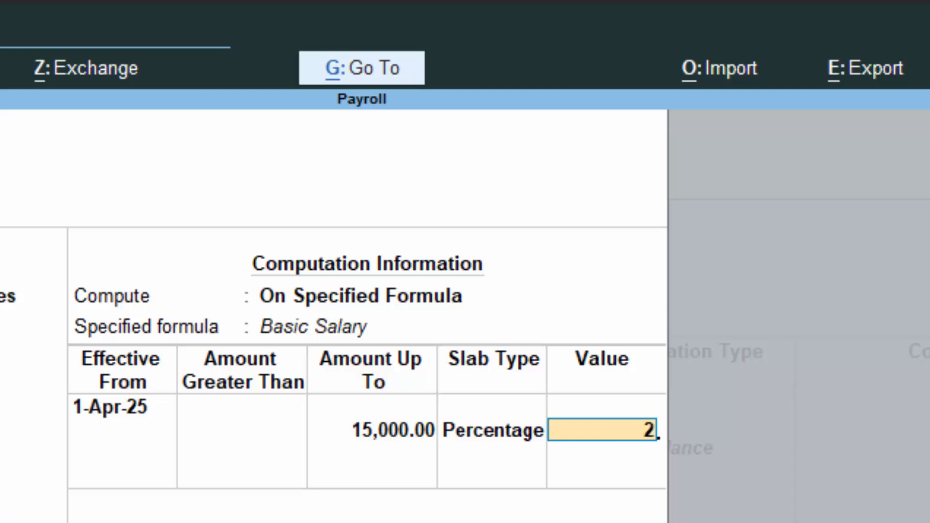
pyautogui.press('Return')
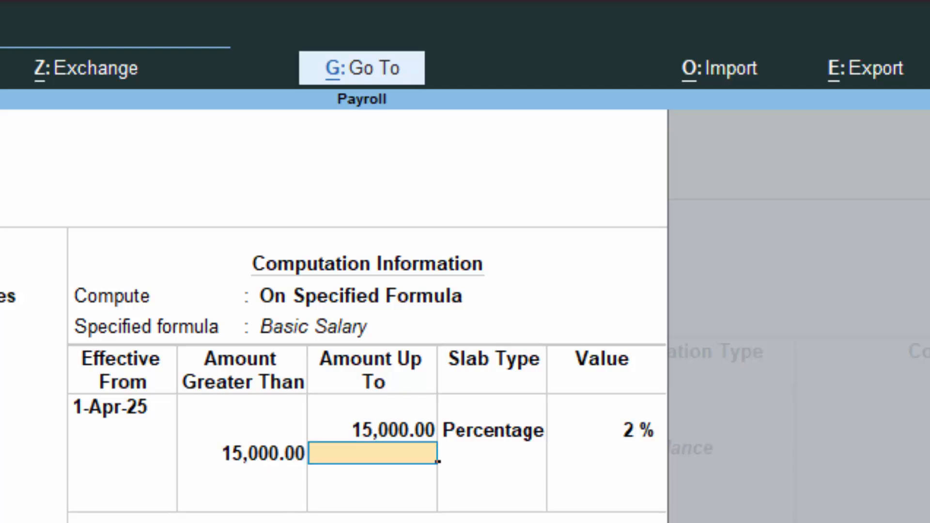
# Step: Add a TA percentage slab of 3% for amounts above 15,000 and up to 25,000
pyautogui.write('25000')
pyautogui.press('Return')
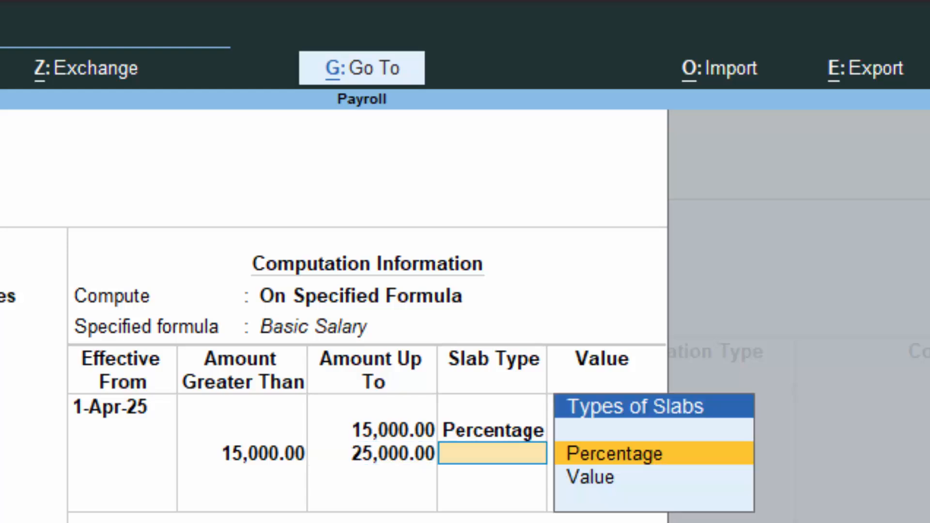
pyautogui.press('Return')
pyautogui.write('3')
pyautogui.press('Return')
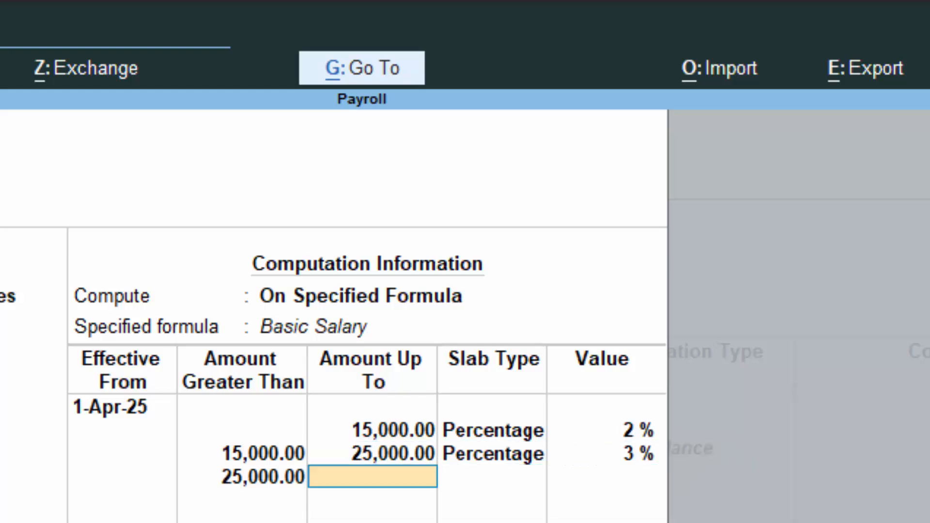
# Step: Add an open-ended TA percentage slab of 4% for amounts above 25,000 and save the pay head
pyautogui.press('Return')
pyautogui.press('Return')
pyautogui.write('4')
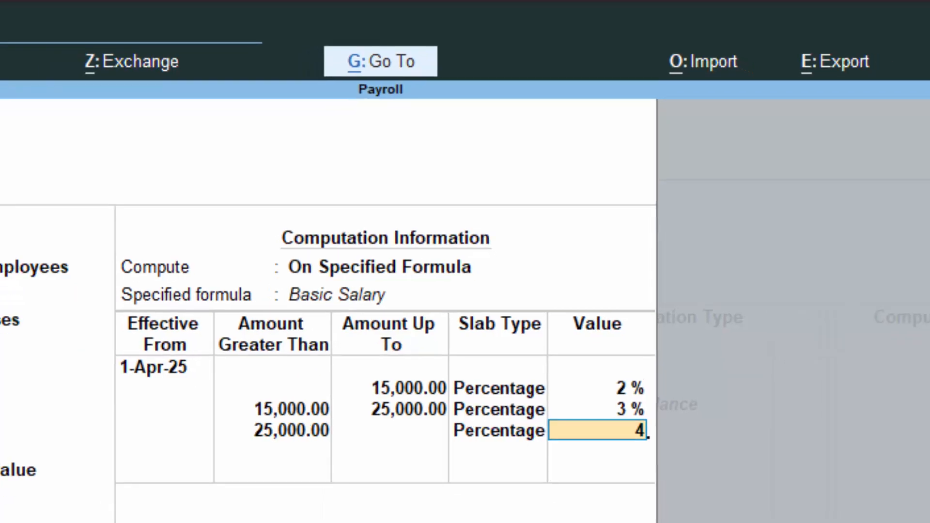
pyautogui.press('Return')
pyautogui.press('Return')
pyautogui.press('Return')
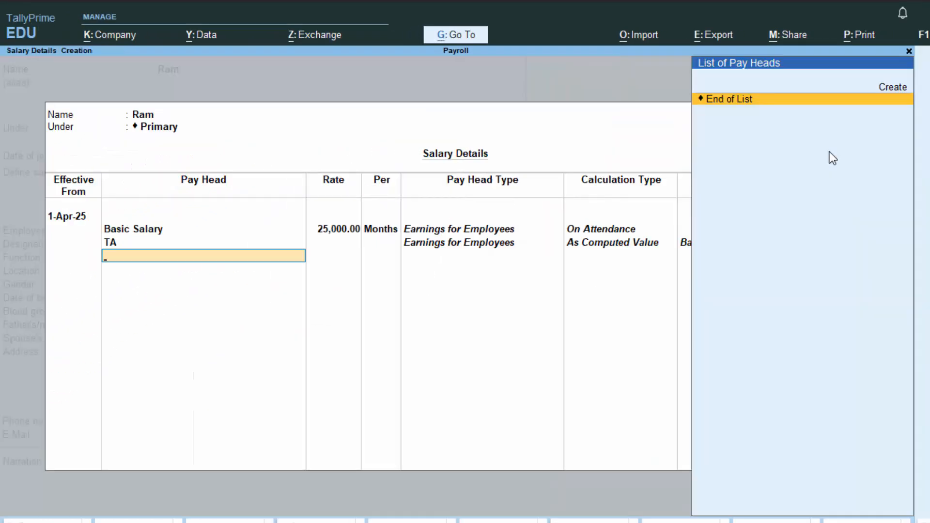
# Step: Create a pay head named DA as fixed Earnings for Employees under Indirect Expenses, affecting net salary
pyautogui.hotkey('alt', 'c')
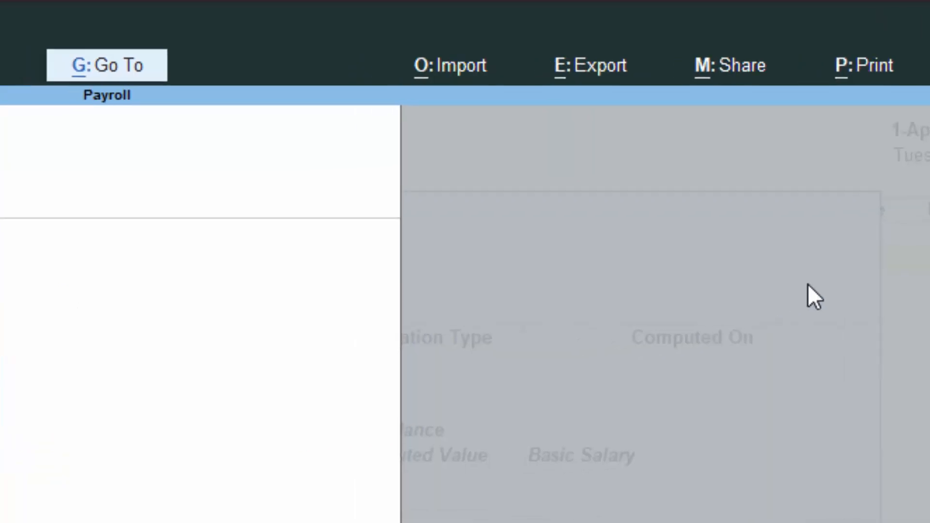
pyautogui.press('Return')
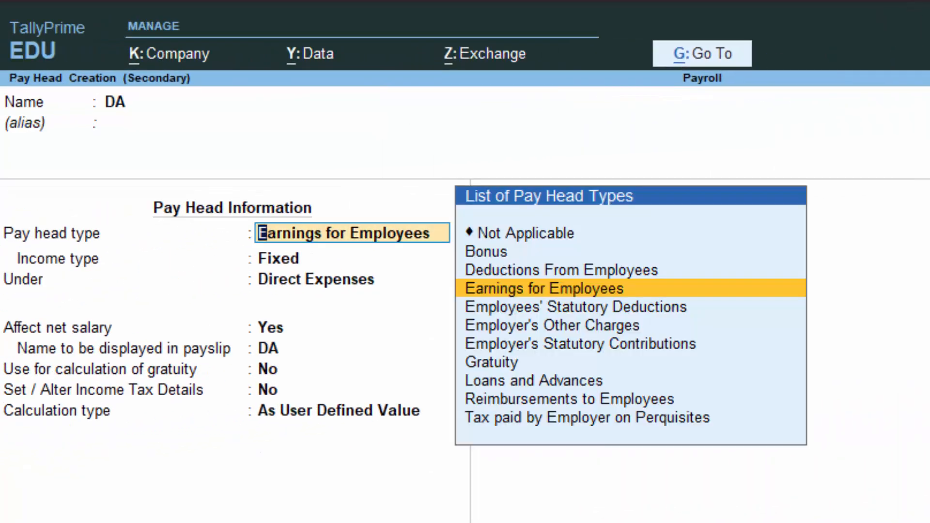
pyautogui.press('Return')
pyautogui.press('Down')
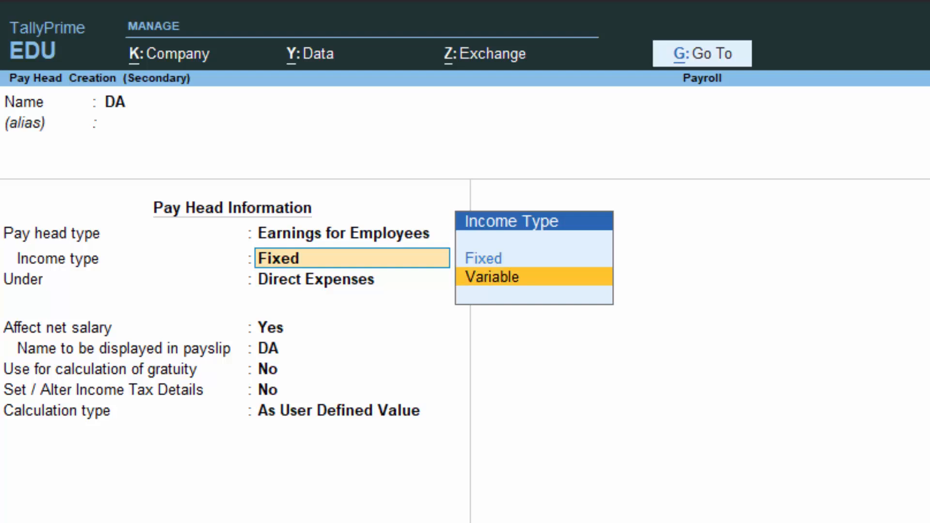
pyautogui.press('Up')
pyautogui.press('Return')
pyautogui.press('Return')
pyautogui.press('Return')
pyautogui.press('Return')
pyautogui.press('Return')
pyautogui.press('Return')
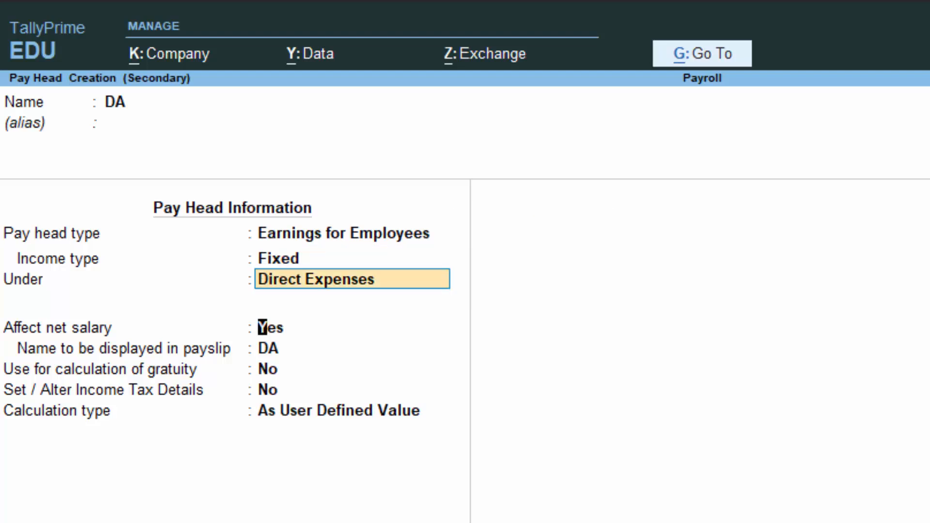
# Step: Set DA's calculation type to As Computed Value with a Months calculation period and Normal Rounding
pyautogui.press('Down')
pyautogui.press('Down')
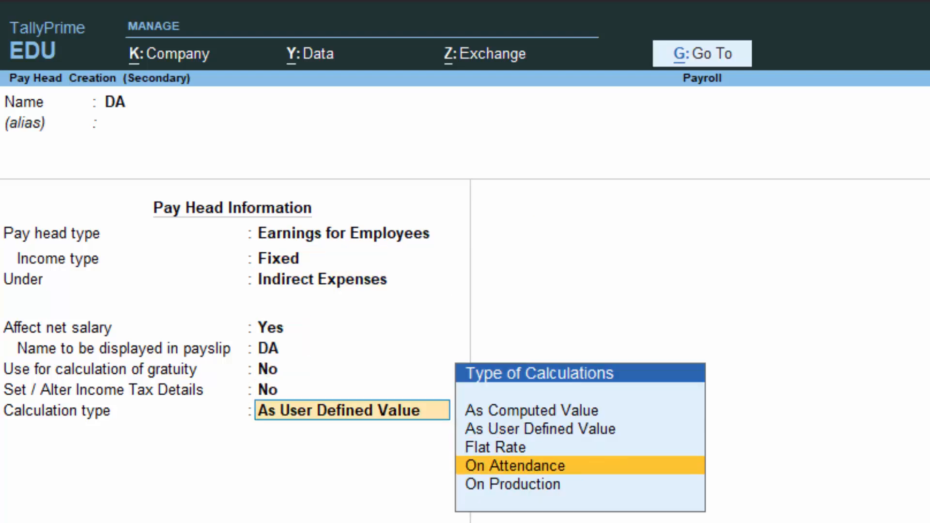
pyautogui.press('Up')
pyautogui.press('Up')
pyautogui.press('Up')
pyautogui.press('Up')
pyautogui.press('Return')
pyautogui.press('Return')
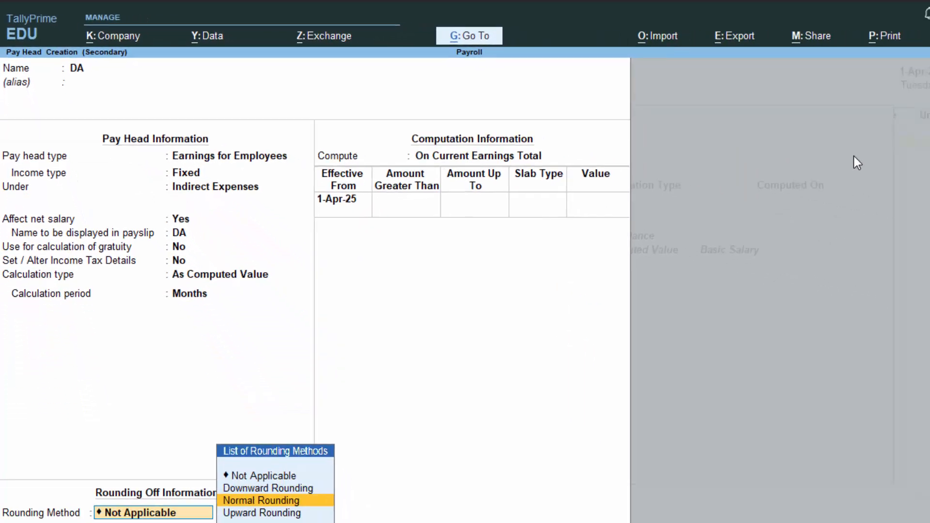
# Step: Compute DA on a specified formula that adds the Basic Salary pay head, effective from 1-Apr-25
pyautogui.press('Return')
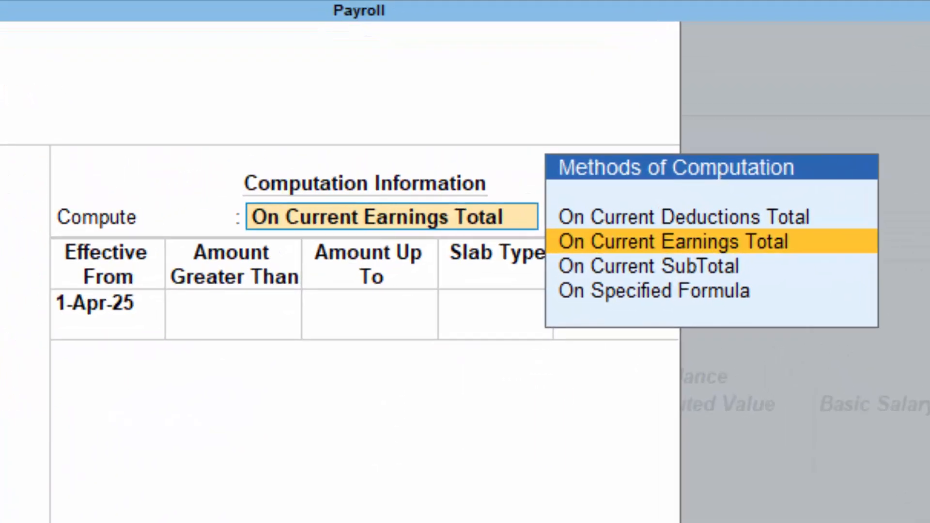
pyautogui.press('Down')
pyautogui.press('Down')
pyautogui.press('Return')
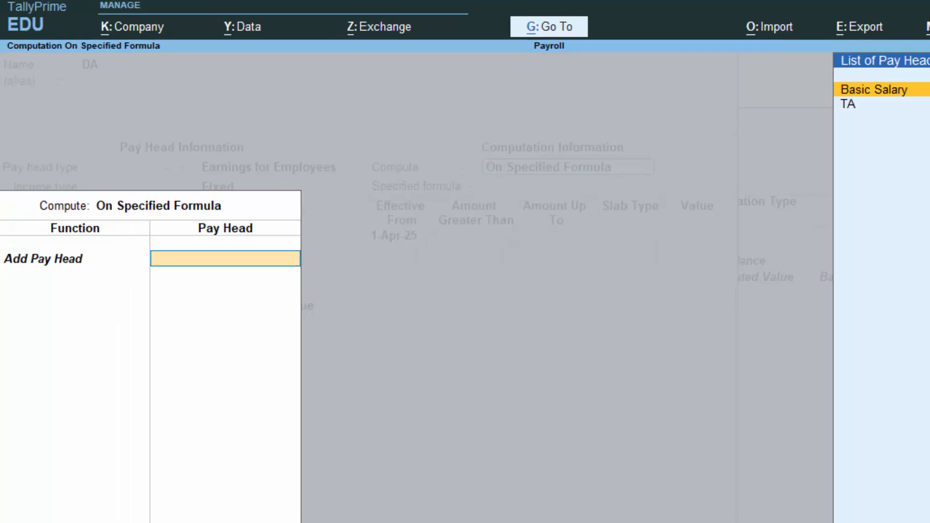
pyautogui.press('Return')
pyautogui.press('Return')
pyautogui.press('Return')
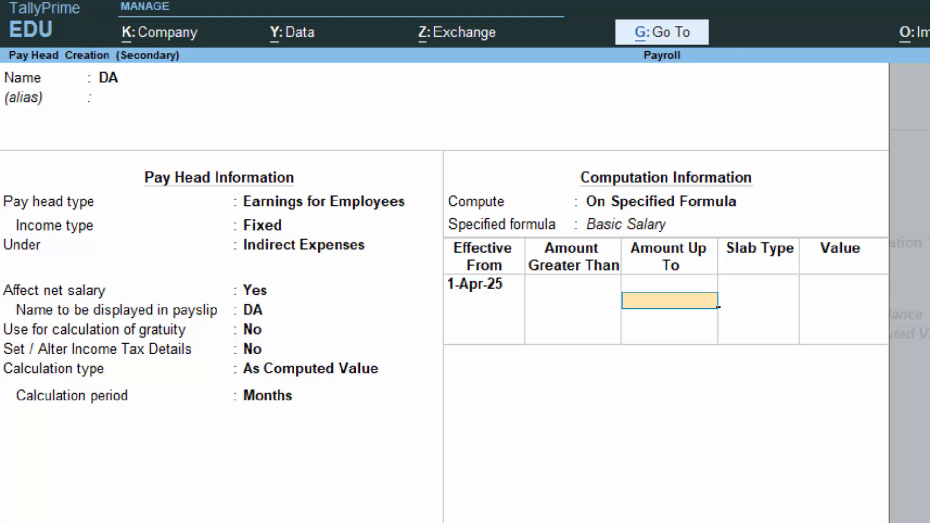
# Step: Add a DA percentage slab of 1% for amounts up to 15,000
pyautogui.write('15,000')
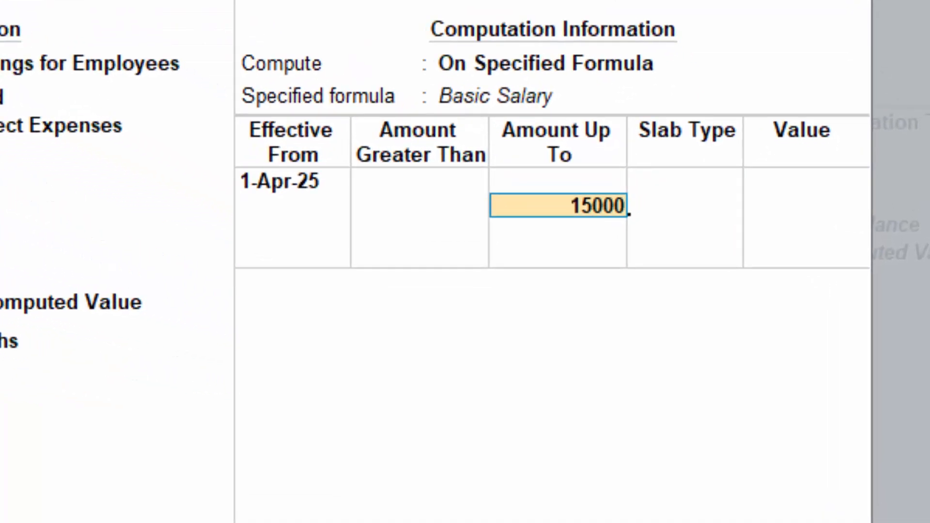
pyautogui.press('Return')
pyautogui.click(830, 203)
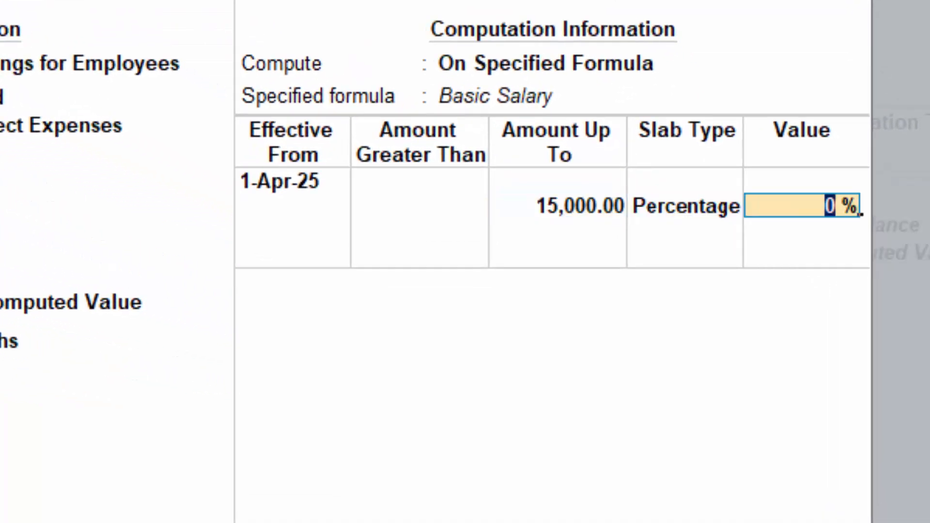
pyautogui.write('1')
pyautogui.press('Return')
# Step: Add a DA percentage slab of 2% for amounts above 15,000 and up to 25,000
pyautogui.write('2')
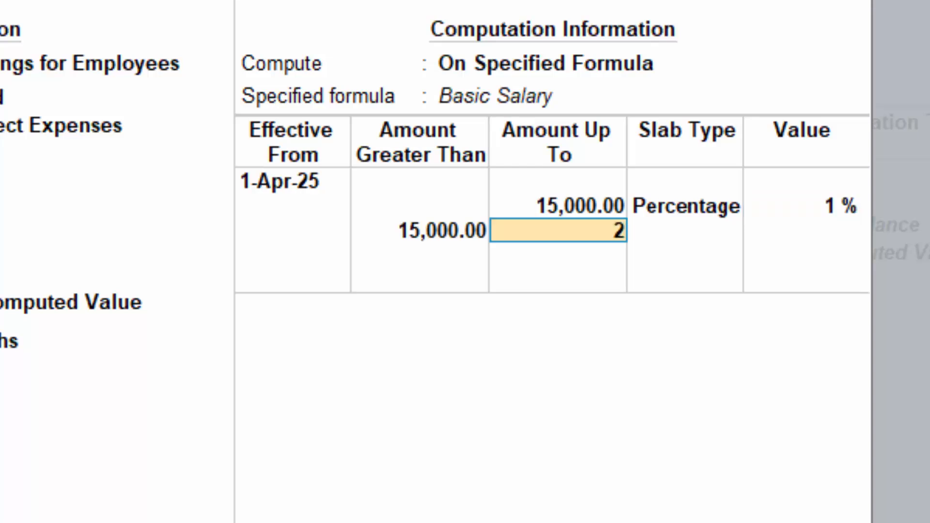
pyautogui.write('5,00000')
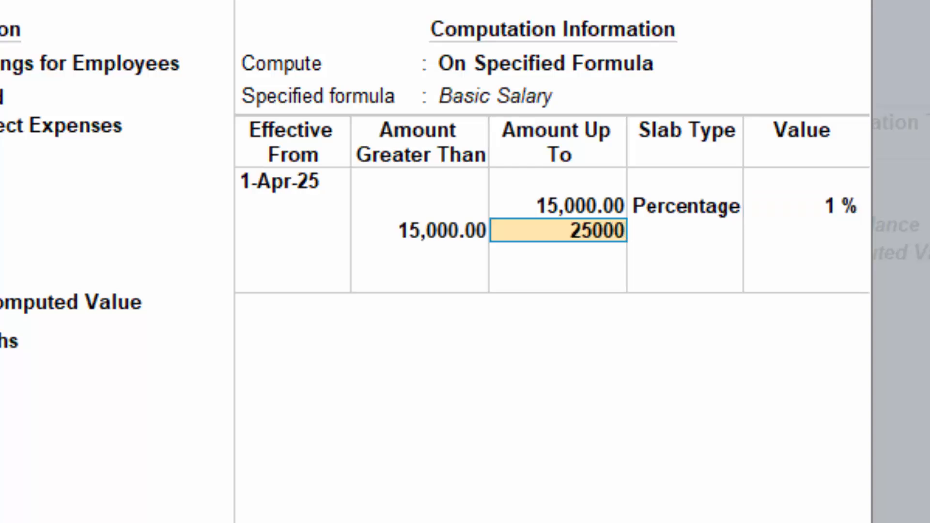
pyautogui.press('Return')
pyautogui.click(827, 230)
pyautogui.write('2')
pyautogui.press('Return')
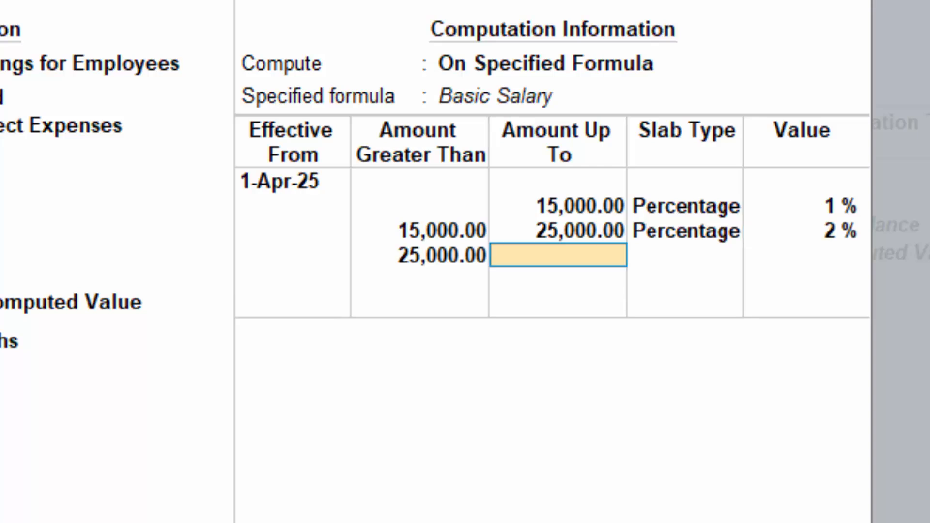
# Step: Add an open-ended DA percentage slab of 3% for amounts above 25,000 and save the pay head
pyautogui.press('Return')
pyautogui.click(772, 253)
pyautogui.write('3')
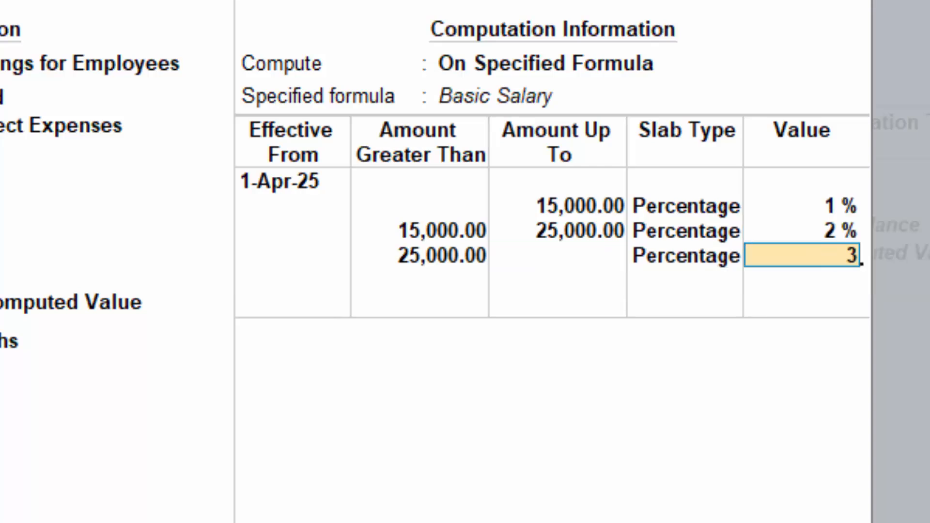
pyautogui.press('Return')
pyautogui.press('Return')
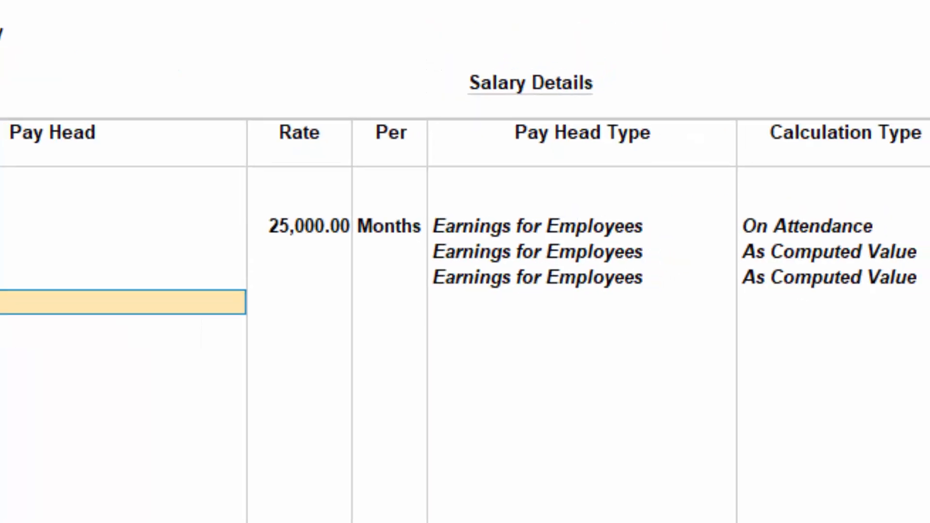
# Step: Create a new pay head named PF with the pay head type Deductions From Employees
pyautogui.hotkey('alt', 'c')
pyautogui.write('P')
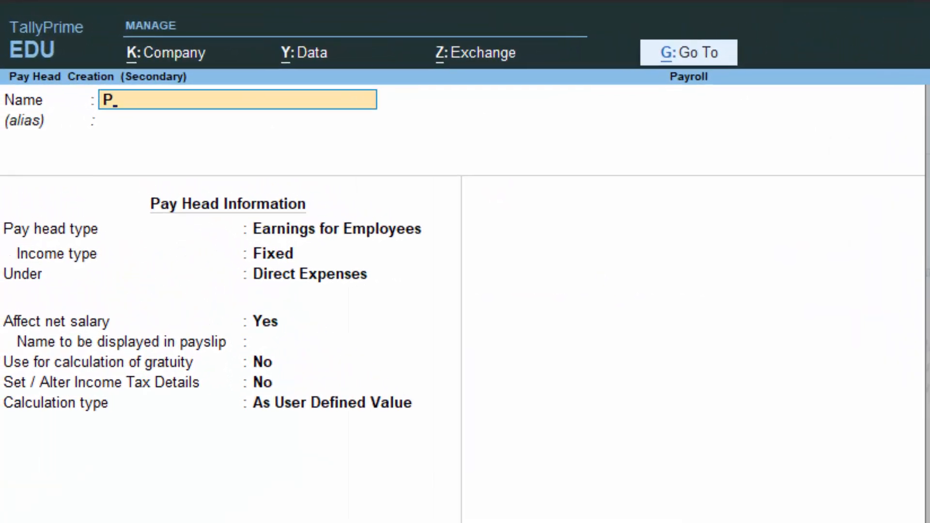
pyautogui.write('F')
pyautogui.press('Return')
pyautogui.press('Return')
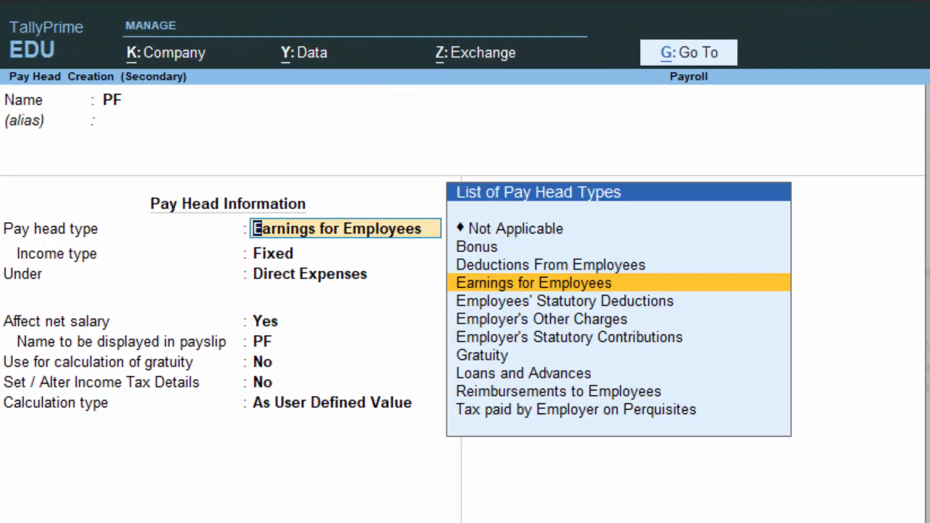
pyautogui.press('Up')
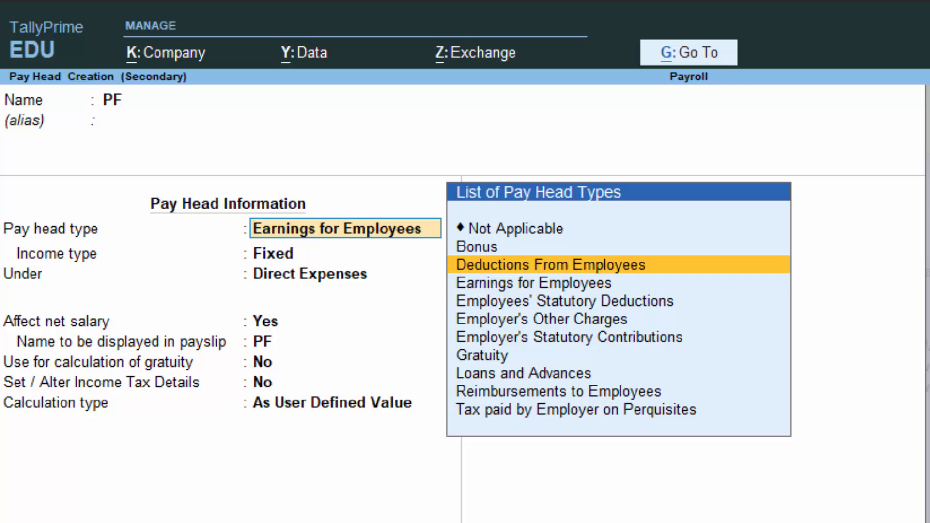
pyautogui.press('Return')
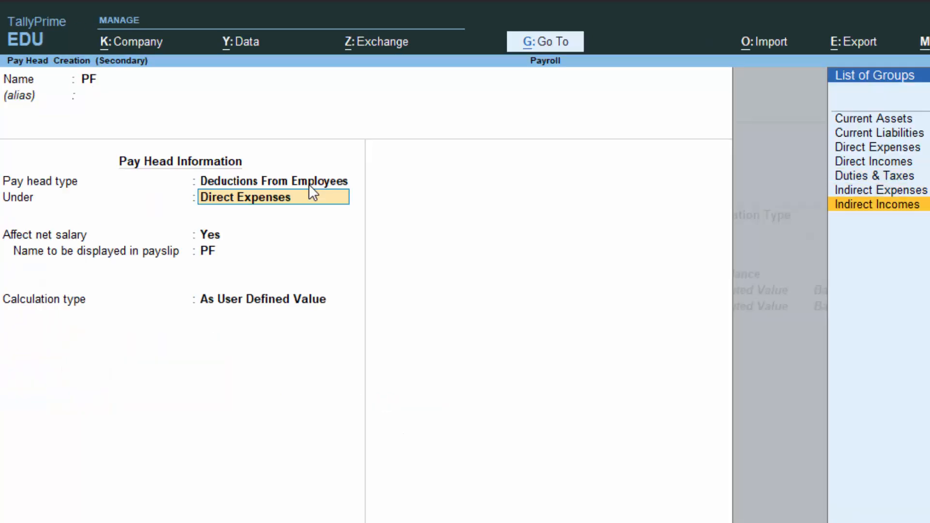
# Step: Place PF under Current Liabilities, keeping Affect net salary at Yes and PF as the payslip name
pyautogui.press('Up')
pyautogui.press('Up')
pyautogui.press('Up')
pyautogui.press('Up')
pyautogui.press('Up')
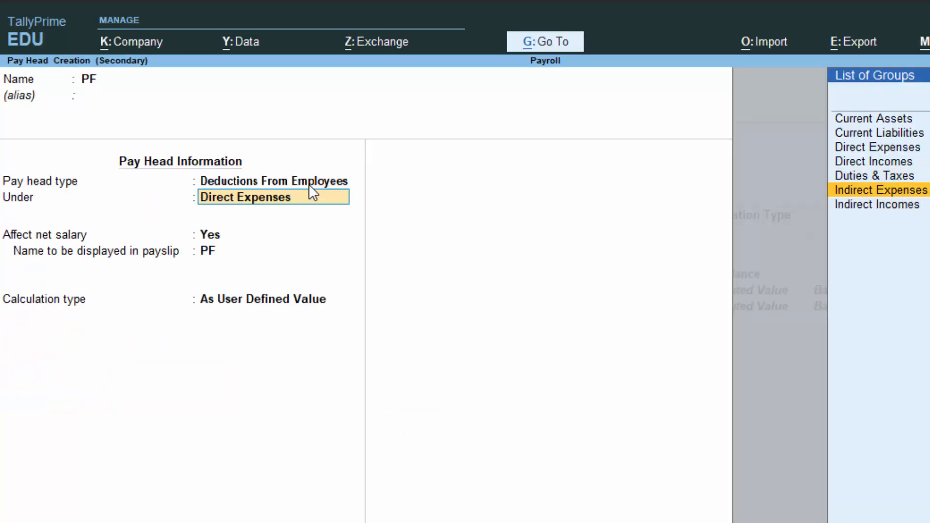
pyautogui.press('Return')
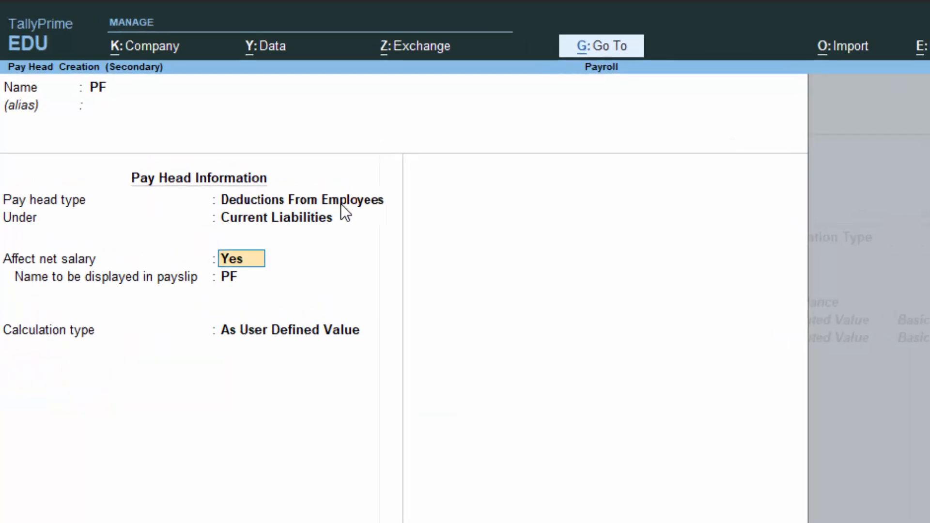
pyautogui.press('Return')
pyautogui.press('Return')
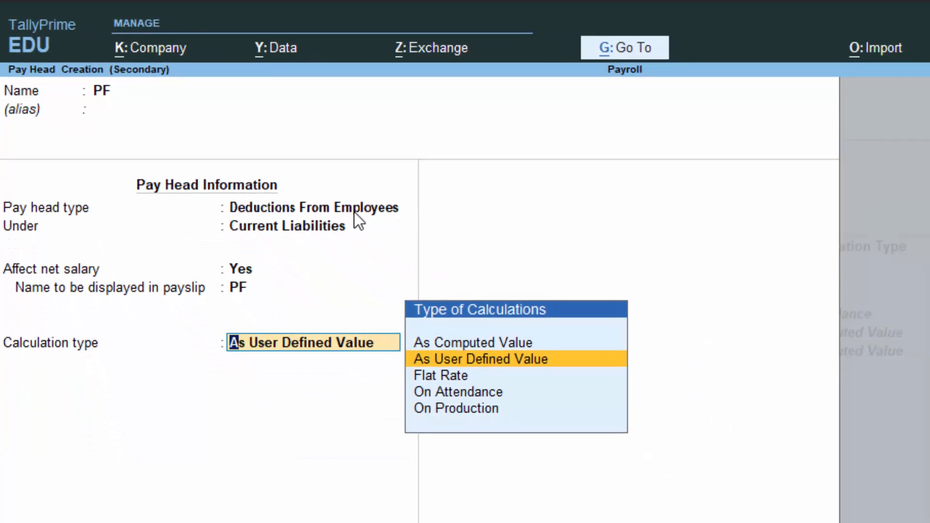
# Step: Set PF's calculation type to As Computed Value with a Months calculation period and Normal Rounding
pyautogui.press('Up')
pyautogui.press('Return')
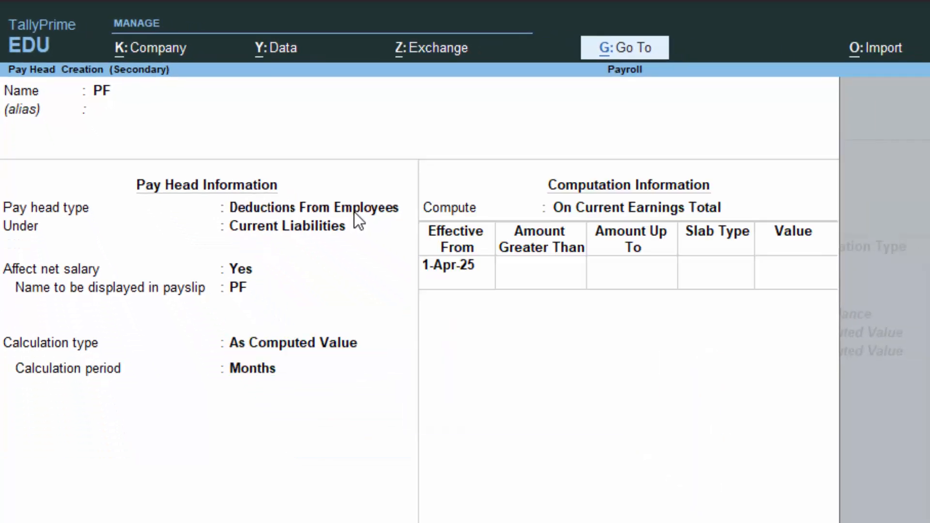
pyautogui.press('Return')
pyautogui.press('Down')
pyautogui.press('Down')
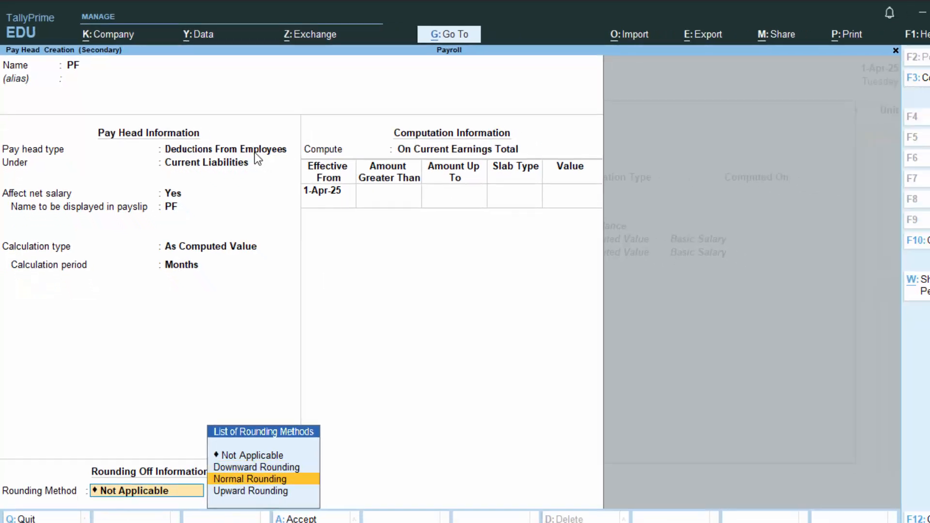
pyautogui.press('Return')
# Step: Compute PF on a specified formula that adds the Basic Salary pay head, effective from 1-Apr-25
pyautogui.press('Return')
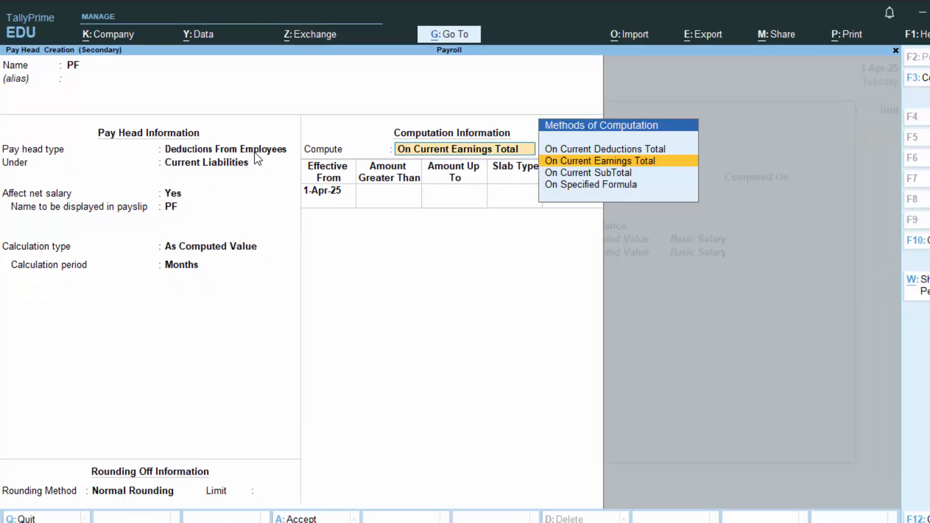
pyautogui.press('Down')
pyautogui.press('Down')
pyautogui.press('Return')
pyautogui.press('Return')
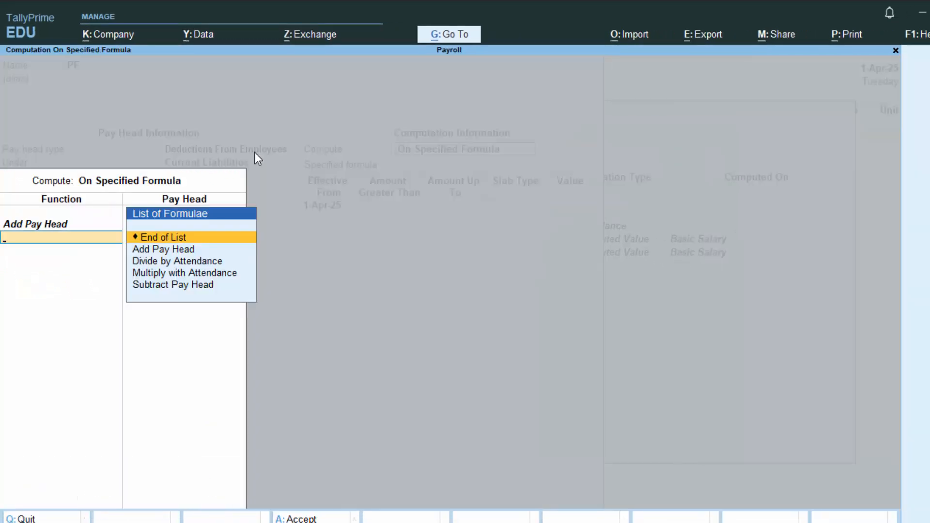
pyautogui.press('Return')
pyautogui.press('Return')
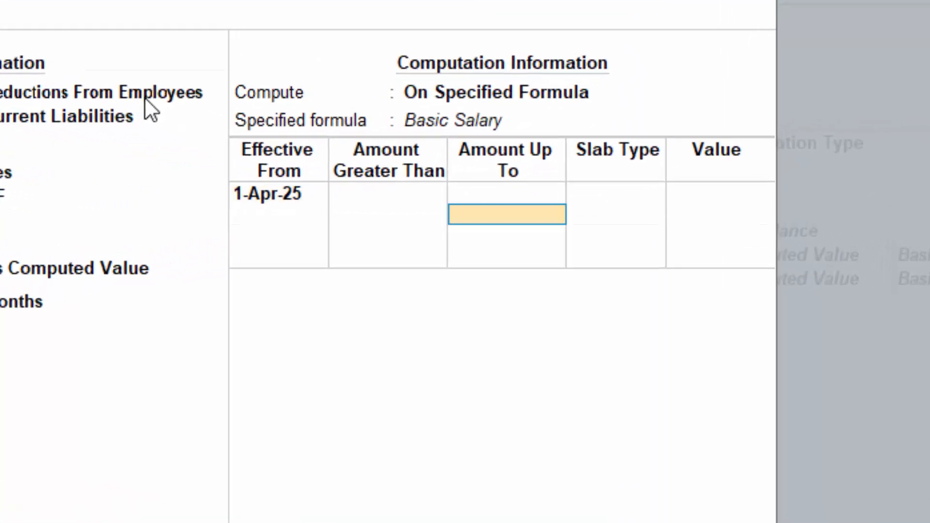
# Step: Add a PF percentage slab of 10% for amounts up to 15,000
pyautogui.write('1')
pyautogui.write('5,00')
pyautogui.write('000')
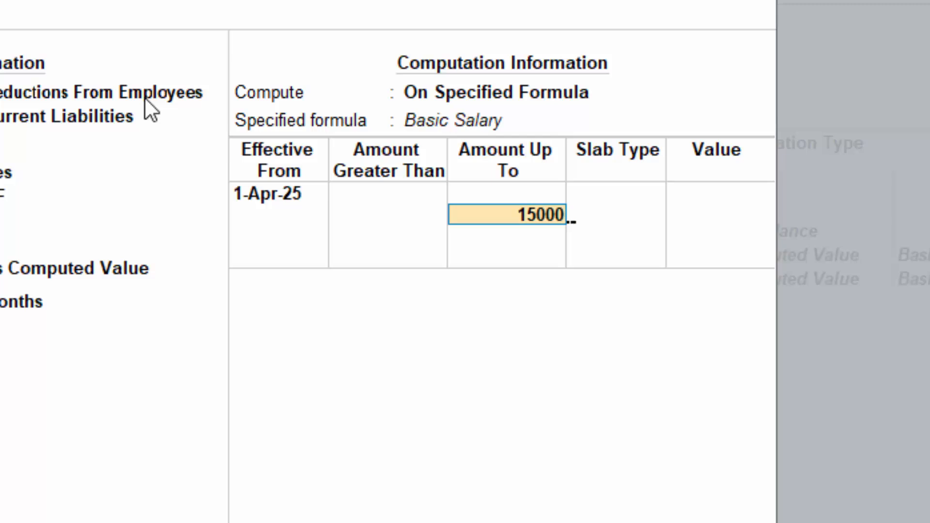
pyautogui.press('Return')
pyautogui.press('Return')
pyautogui.write('10')
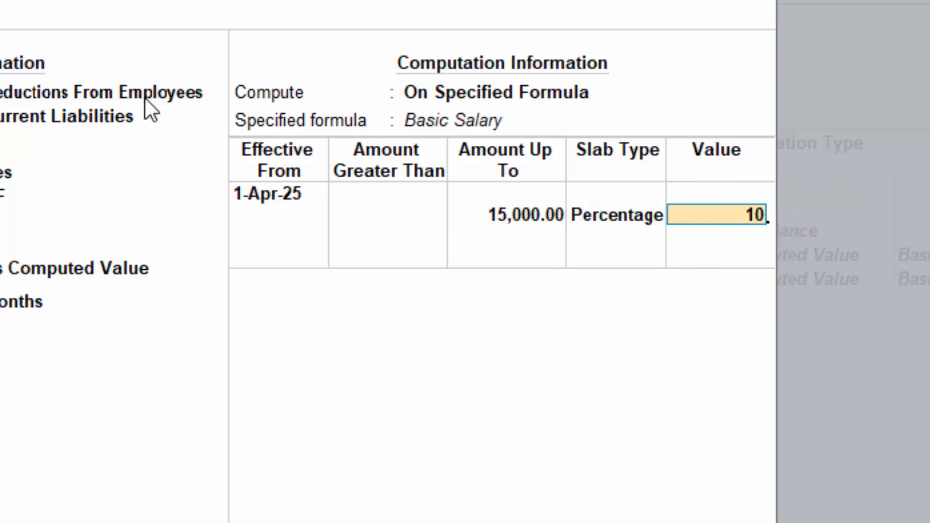
pyautogui.press('Return')
# Step: Add a PF percentage slab of 12% for amounts above 15,000 and up to 25,000
pyautogui.write('2')
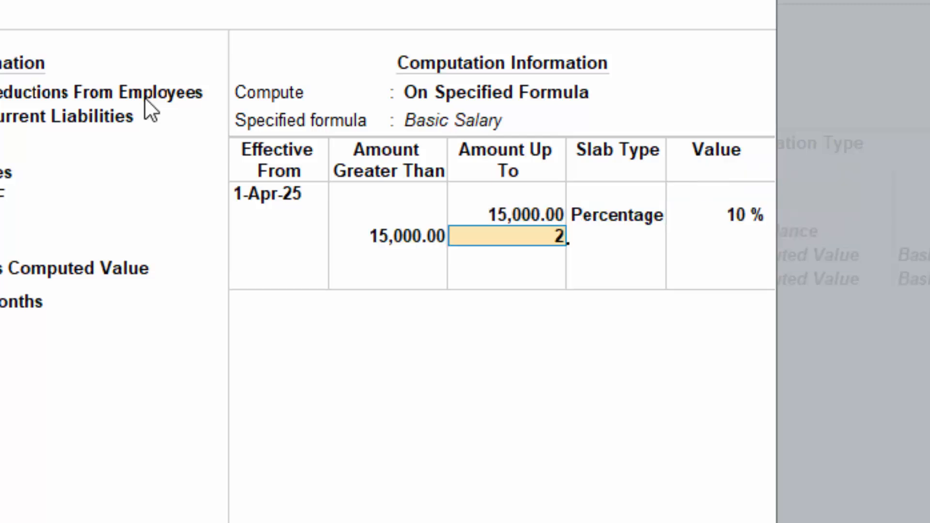
pyautogui.write('5000')
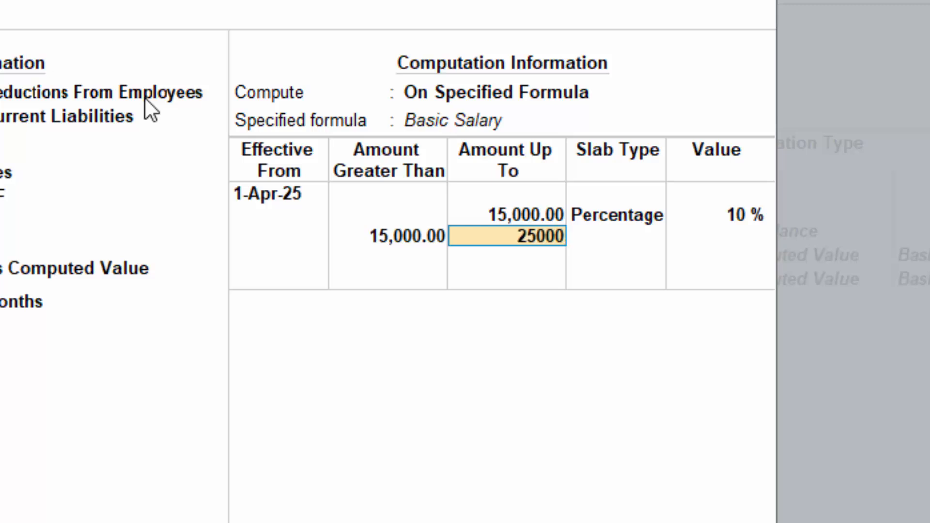
pyautogui.press('Return')
pyautogui.press('Return')
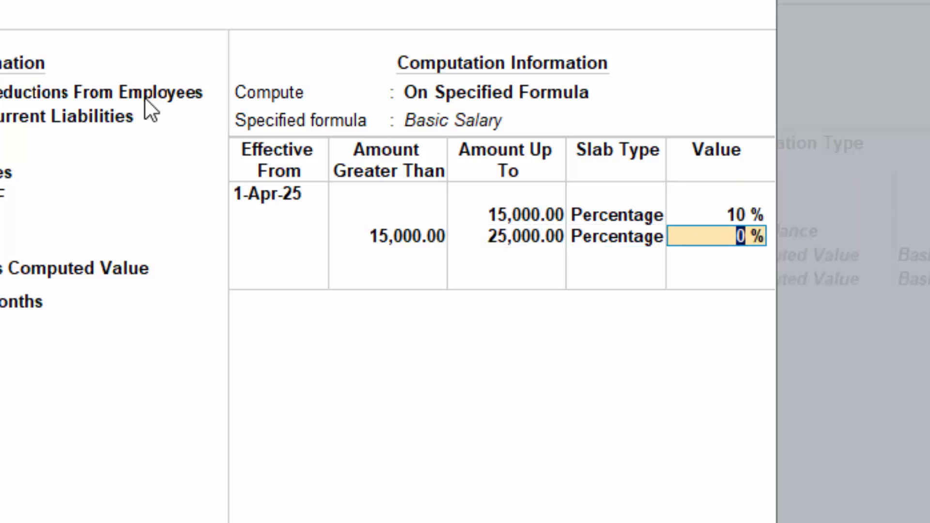
pyautogui.write('12')
# Step: Add an open-ended PF percentage slab of 15% for amounts above 25,000 and save the pay head into the salary details
pyautogui.press('Return')
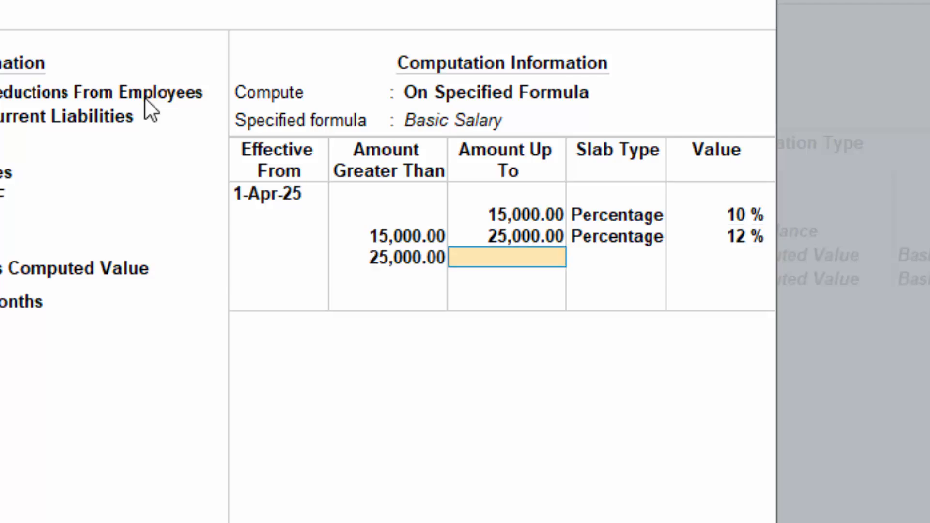
pyautogui.press('Return')
pyautogui.press('Return')
pyautogui.write('15')
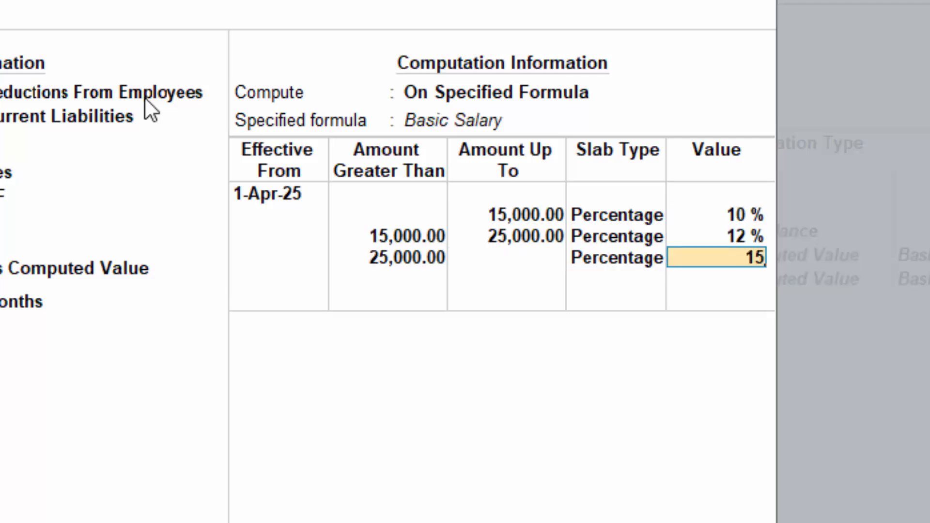
pyautogui.press('Return')
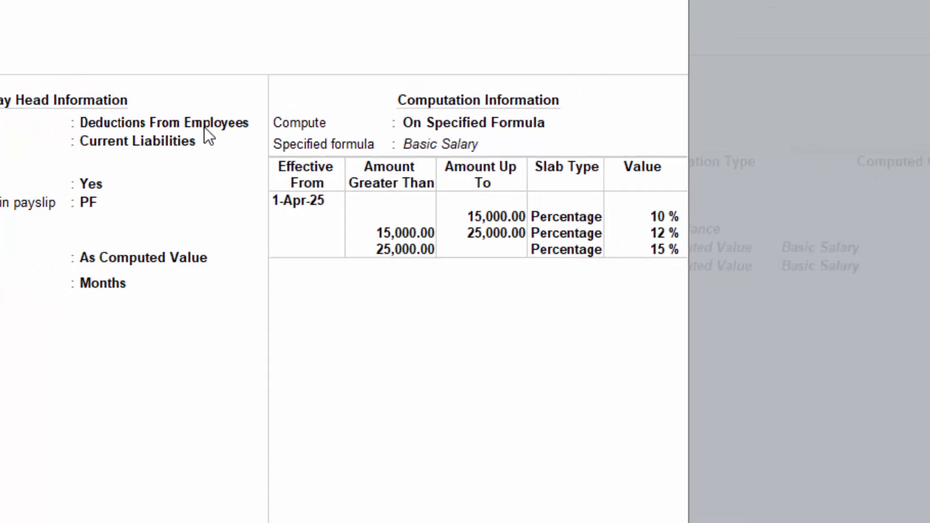
pyautogui.press('Return')
# Step: Finish the salary details, enter the employee number and set the employee's location to Deoria, leaving designation and function blank
pyautogui.press('Return')
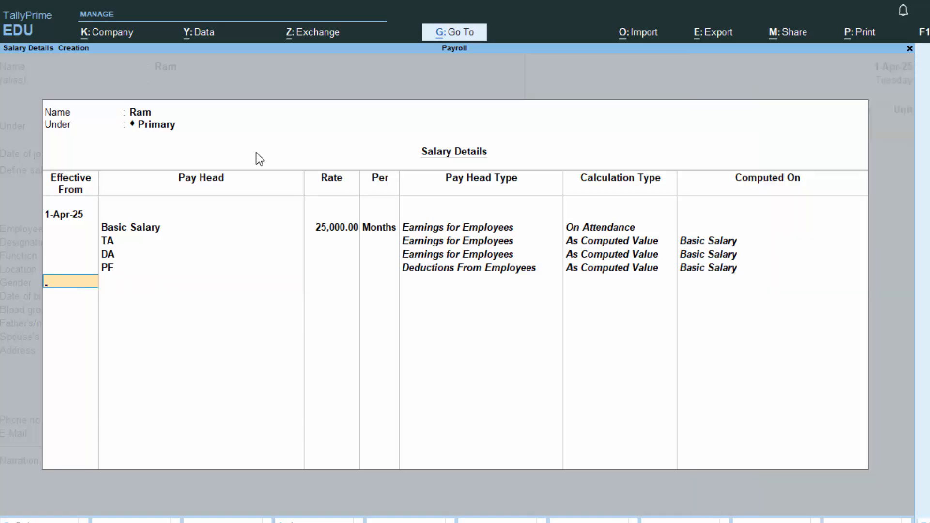
pyautogui.press('Return')
pyautogui.write('547658')
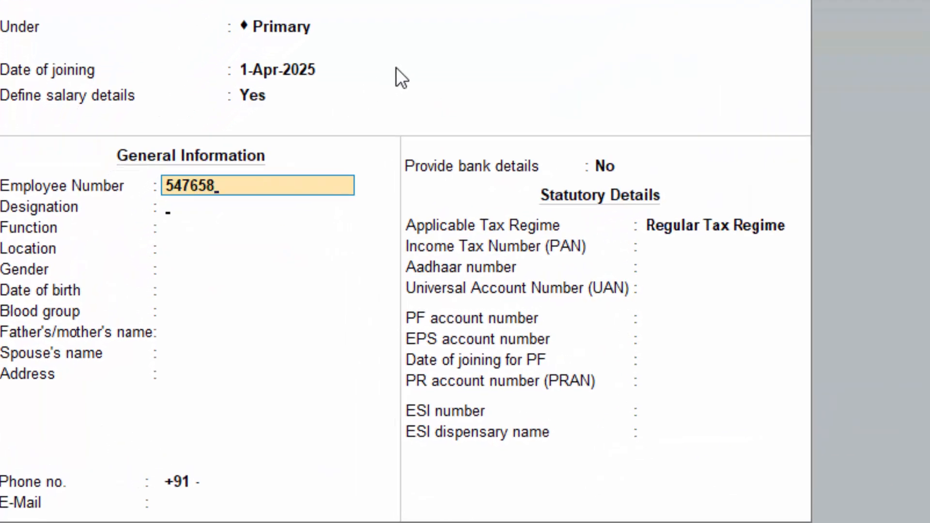
pyautogui.press('Return')
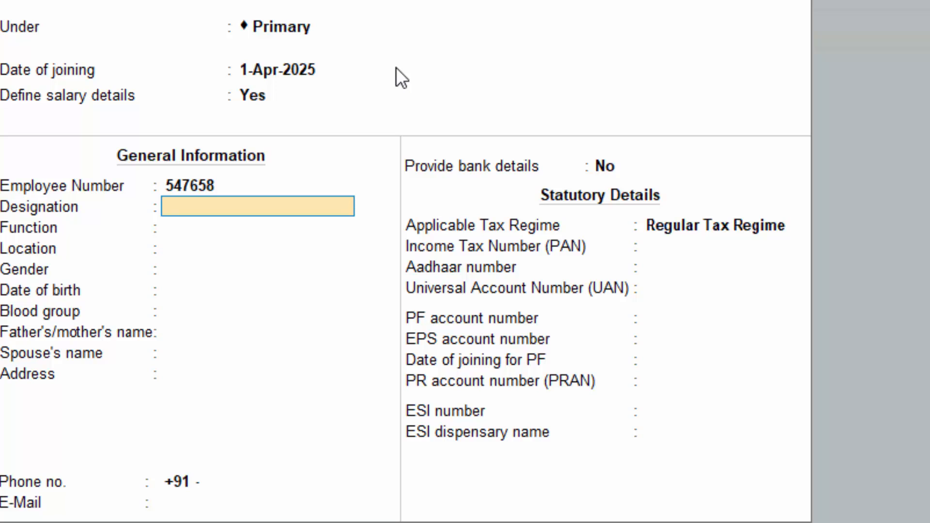
pyautogui.press('Return')
pyautogui.press('Return')
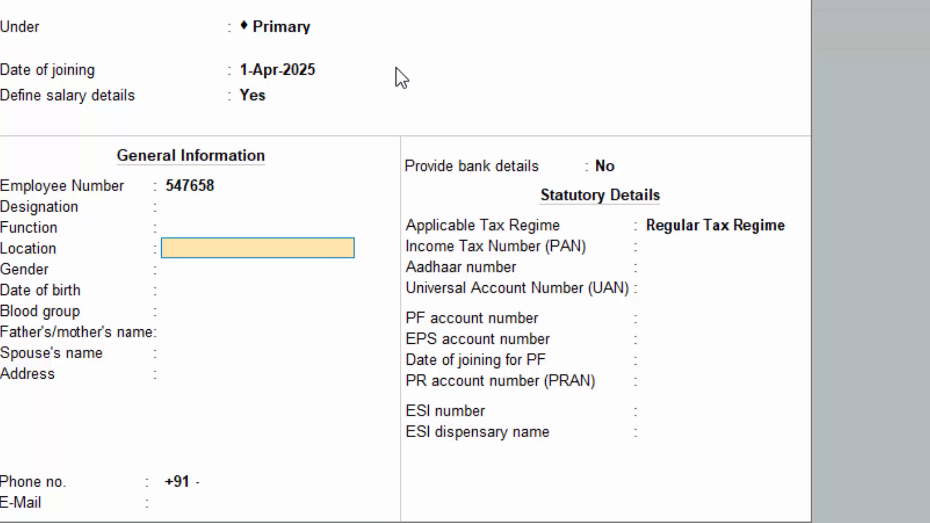
pyautogui.write('Deoria')
# Step: Accept Unknown for gender and blood group, No for bank details and blank statutory numbers, and save the employee
pyautogui.press('Return')
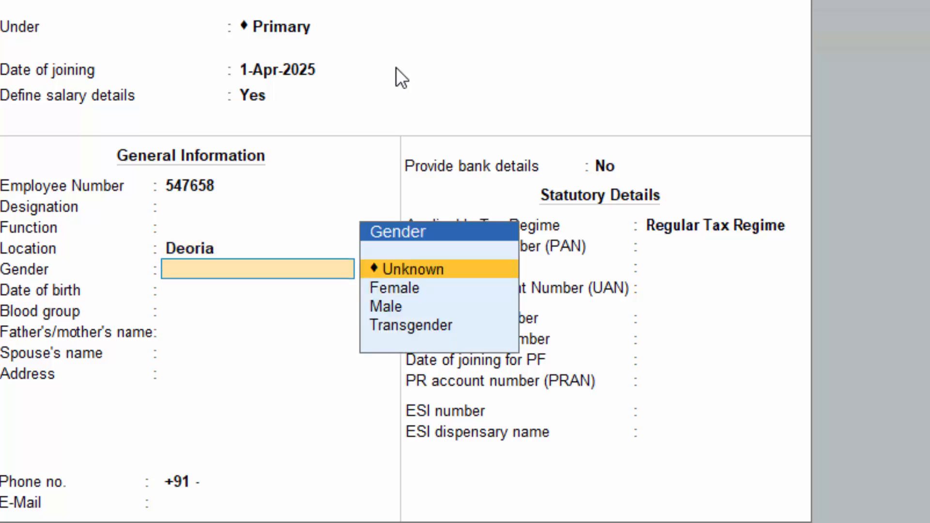
pyautogui.press('Return')
pyautogui.press('Return')
pyautogui.press('Return')
pyautogui.press('Return')
pyautogui.press('Return')
pyautogui.press('Return')
pyautogui.press('Return')
pyautogui.press('Return')
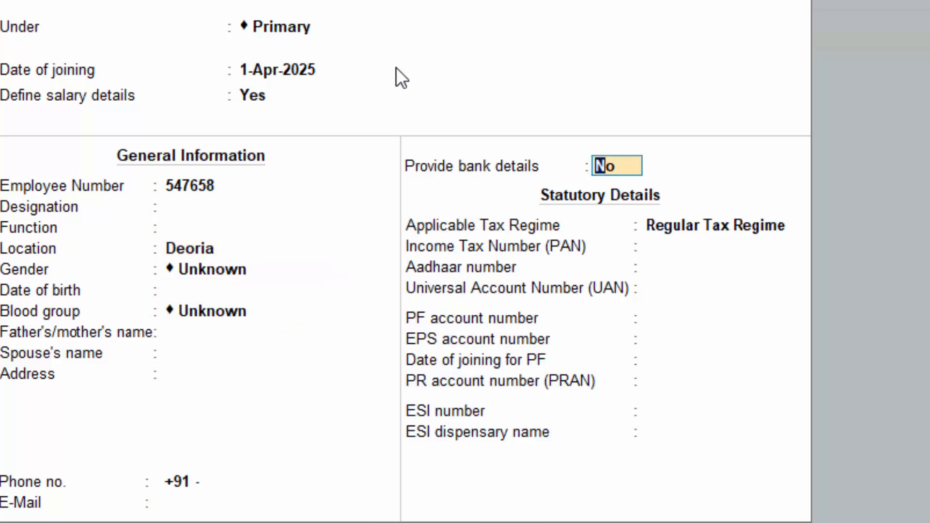
pyautogui.press('Return')
pyautogui.press('Return')
pyautogui.press('Return')
pyautogui.press('Return')
pyautogui.press('Return')
pyautogui.press('Return')
pyautogui.press('Return')
pyautogui.press('Return')
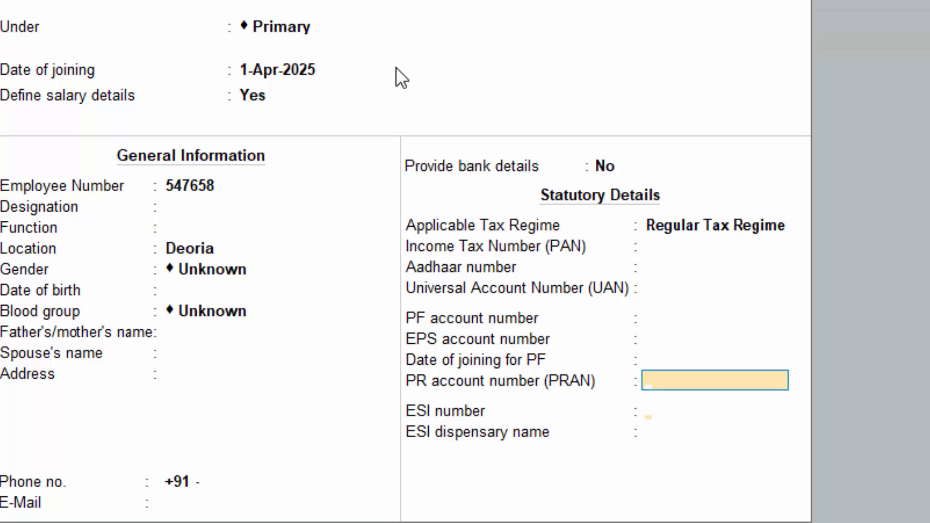
pyautogui.press('Return')
# Step: Record 4 days of Leave for the employee in the attendance voucher, ending the employee list with no narration
pyautogui.press('Return')
pyautogui.press('Return')
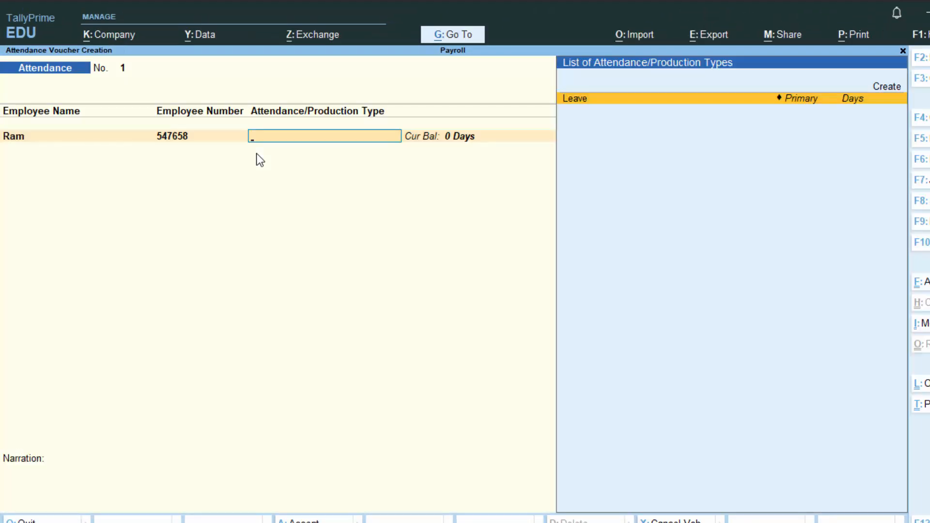
pyautogui.press('Return')
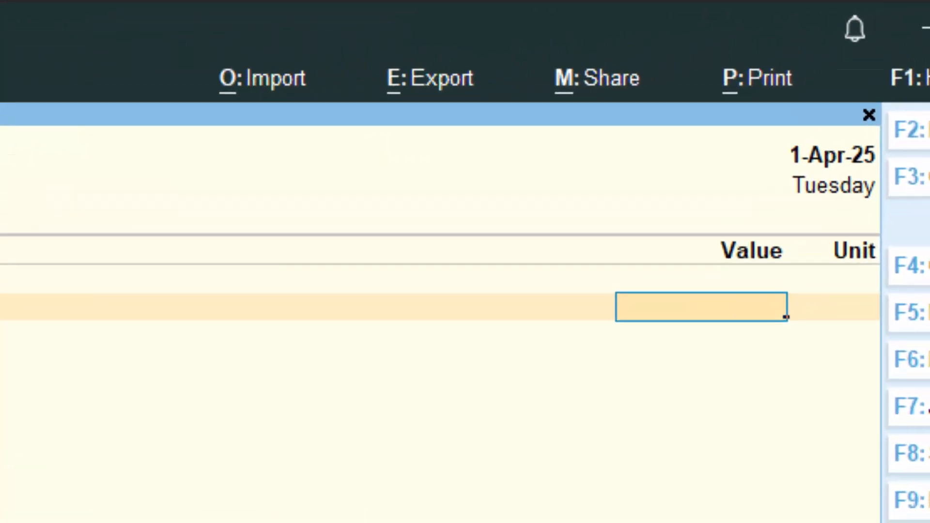
pyautogui.write('4')
pyautogui.press('Return')
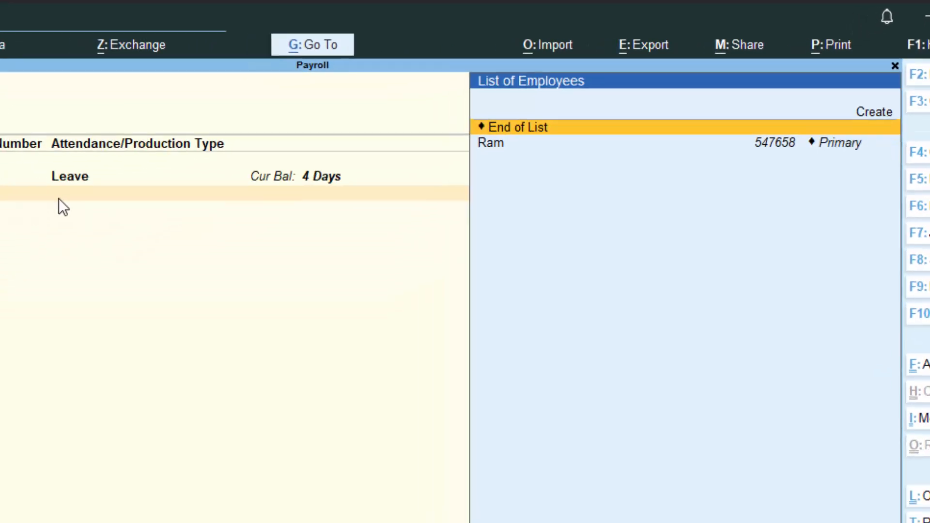
pyautogui.press('Return')
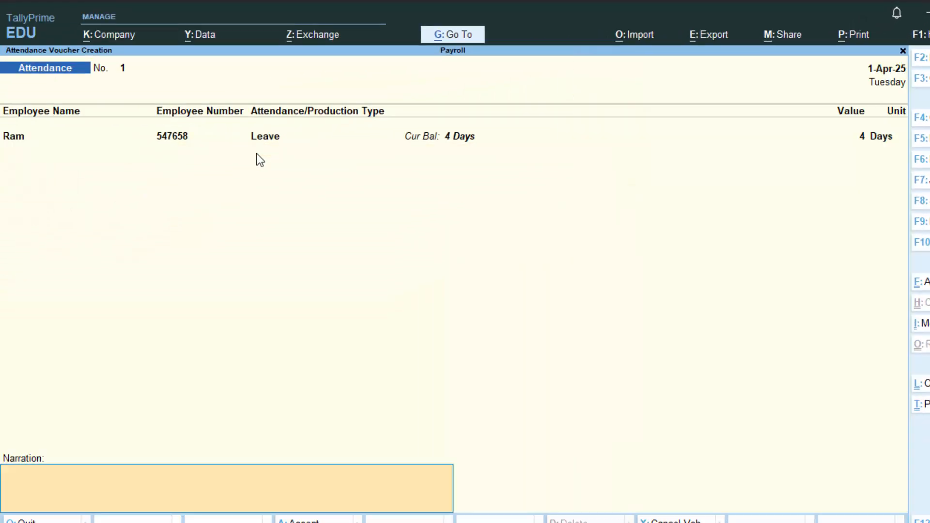
pyautogui.press('Return')
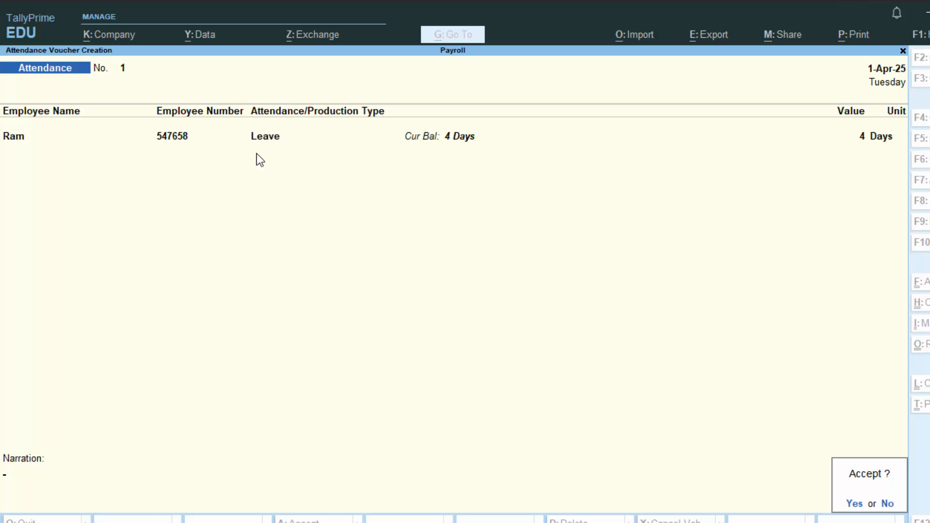
# Step: Change the attendance voucher's date to 1-5-25 and save the voucher
pyautogui.press('BackSpace')
pyautogui.press('BackSpace')
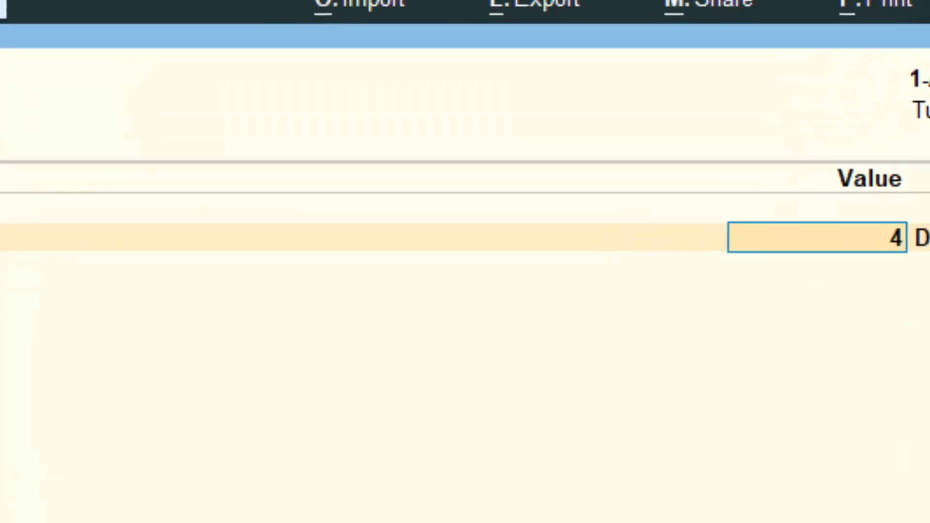
pyautogui.press('F2')
pyautogui.write('1-5-')
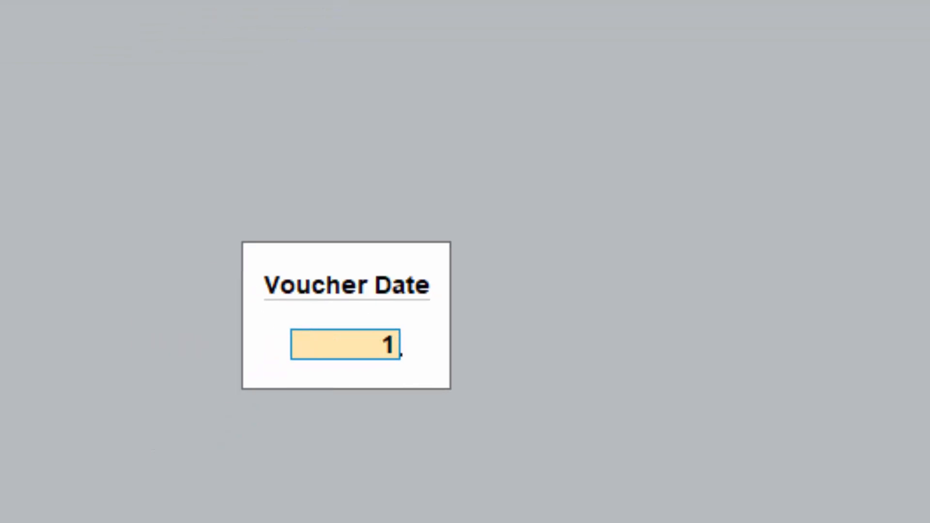
pyautogui.write('25')
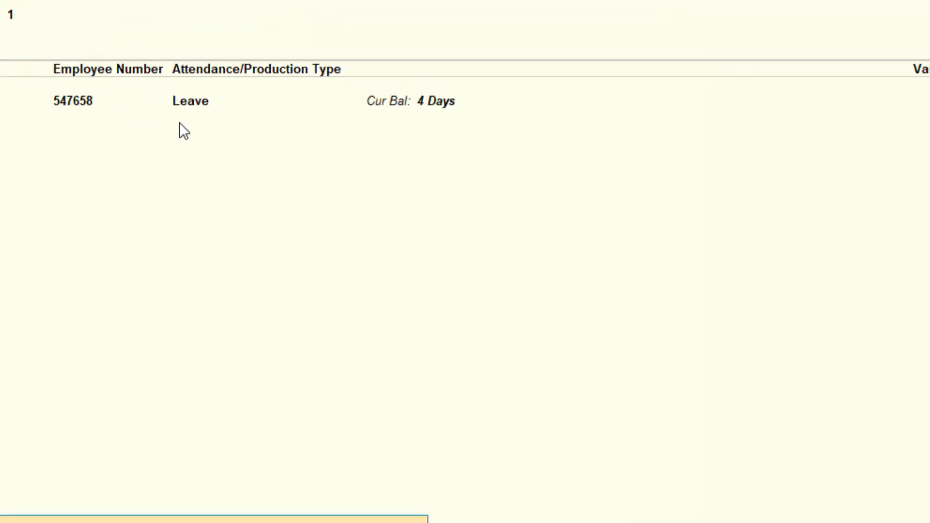
pyautogui.press('Return')
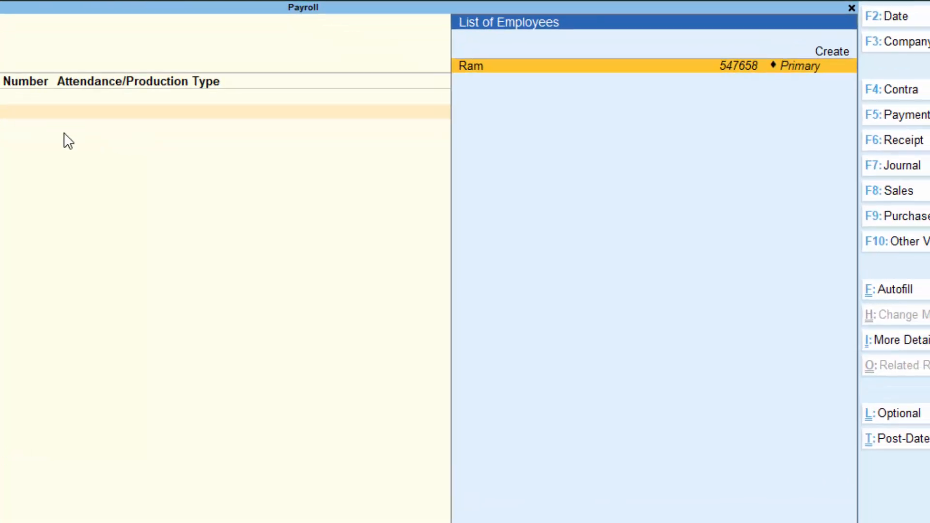
# Step: Start a Payroll voucher with Cash as the account and select the employee as its first entry
pyautogui.click(755, 259)
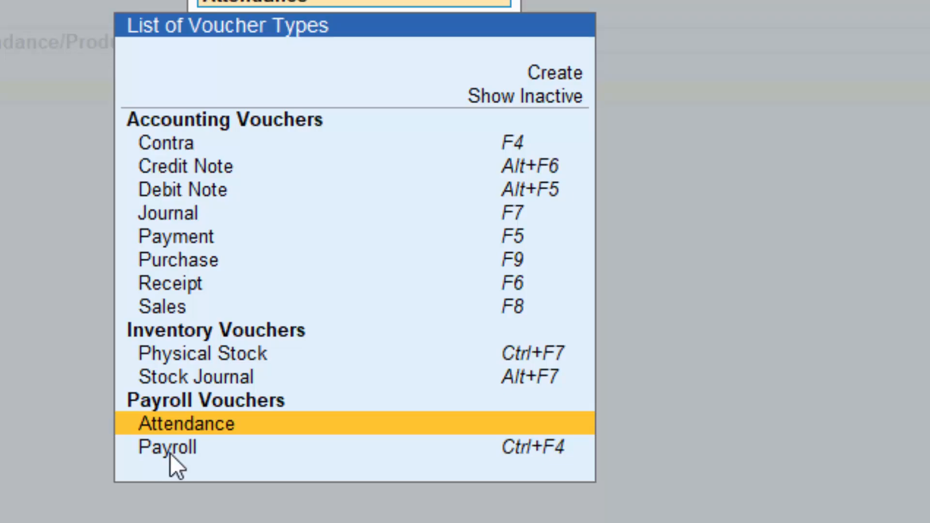
pyautogui.click(172, 450)
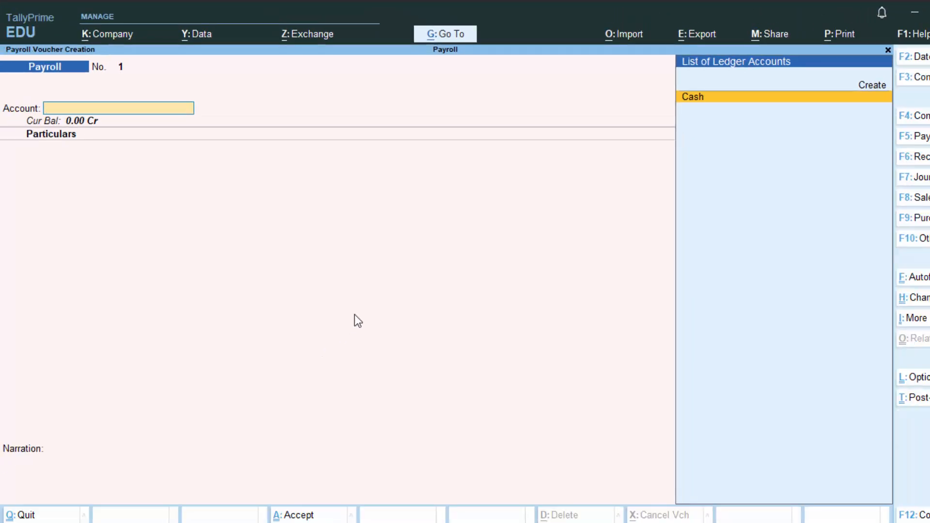
pyautogui.press('Return')
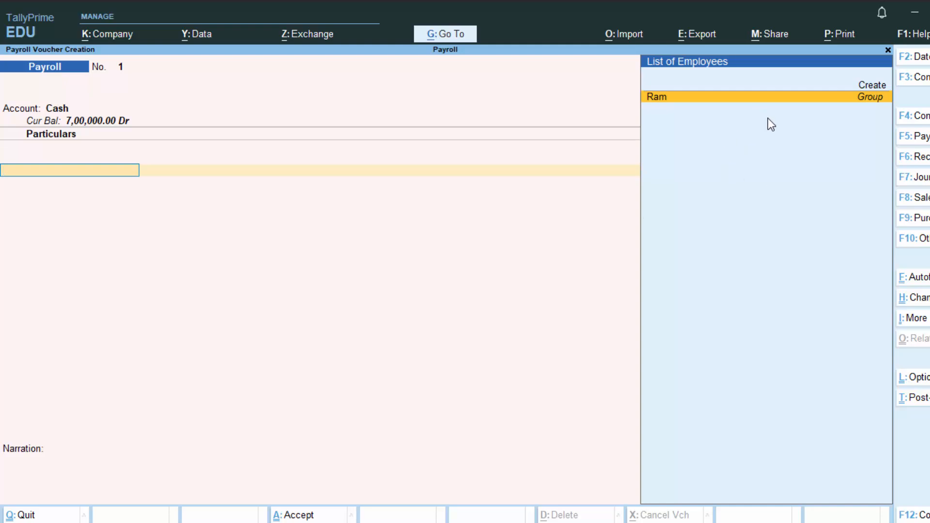
pyautogui.press('Return')
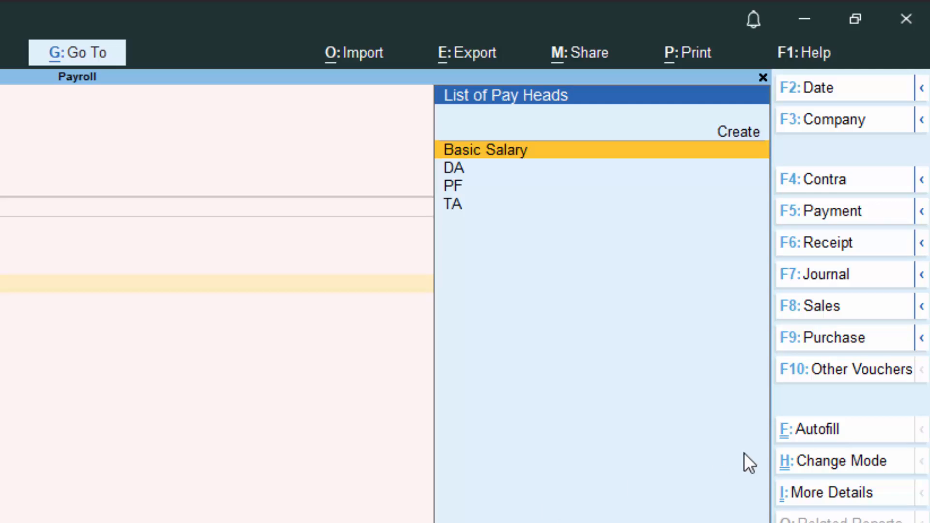
# Step: Start a Payroll Autofill for the voucher and set it to process Salary
pyautogui.click(818, 429)
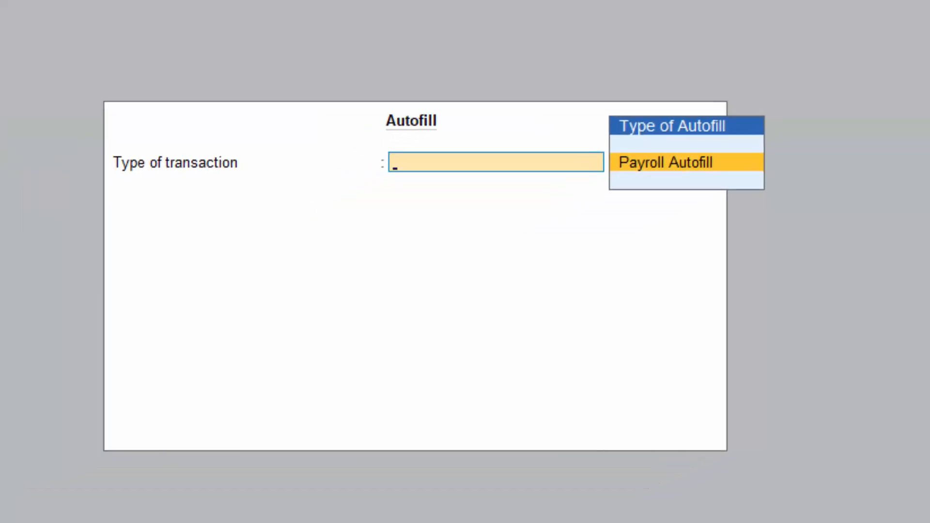
pyautogui.press('Return')
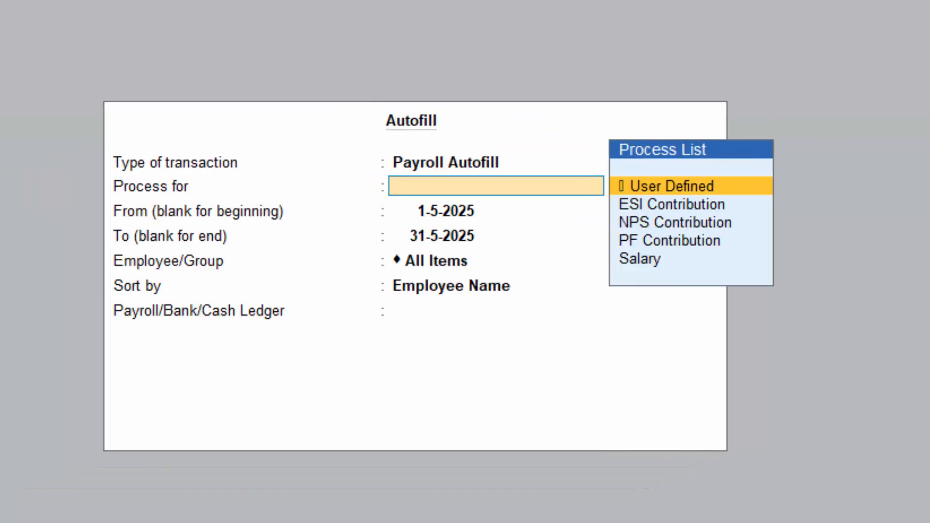
pyautogui.press('Down')
pyautogui.press('Down')
pyautogui.press('Down')
pyautogui.press('Down')
pyautogui.press('Return')
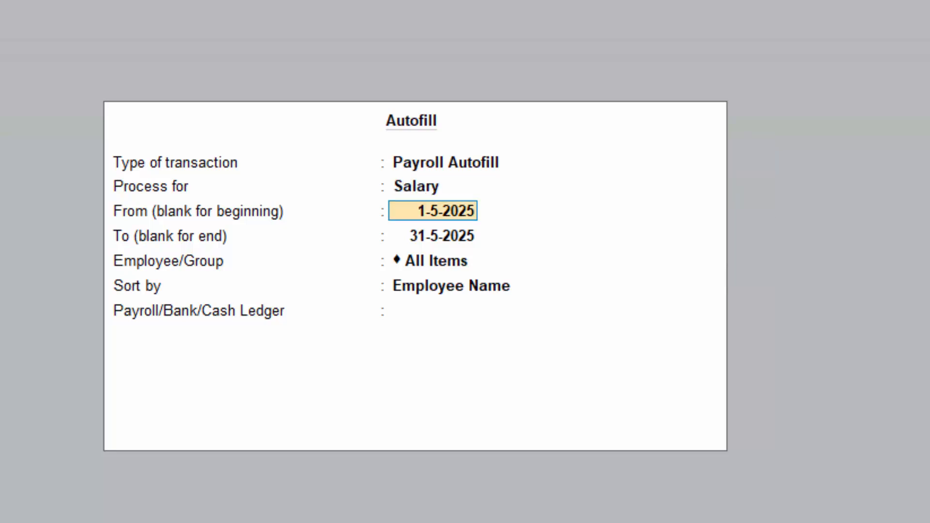
# Step: Set the autofill period from 1-4-2025 to 1-5-2025
pyautogui.press('Return')
pyautogui.write('1')
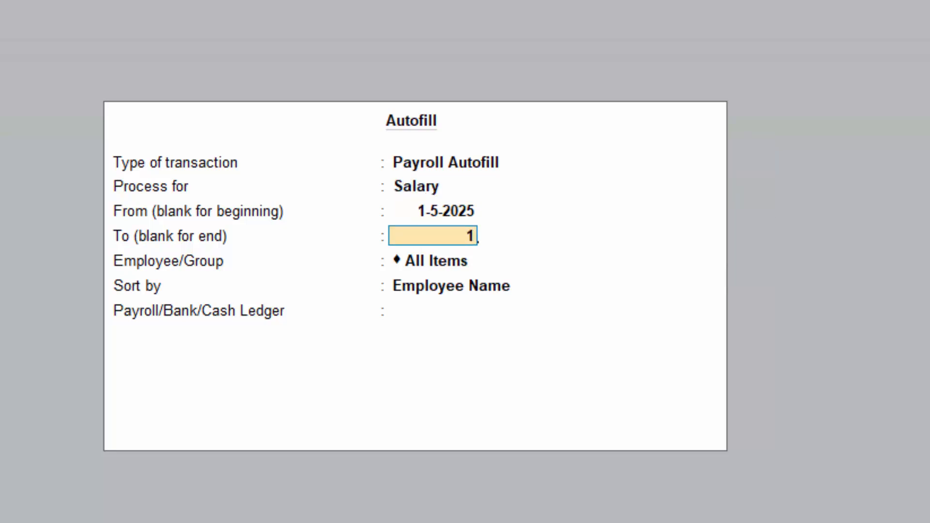
pyautogui.press('BackSpace')
pyautogui.press('BackSpace')
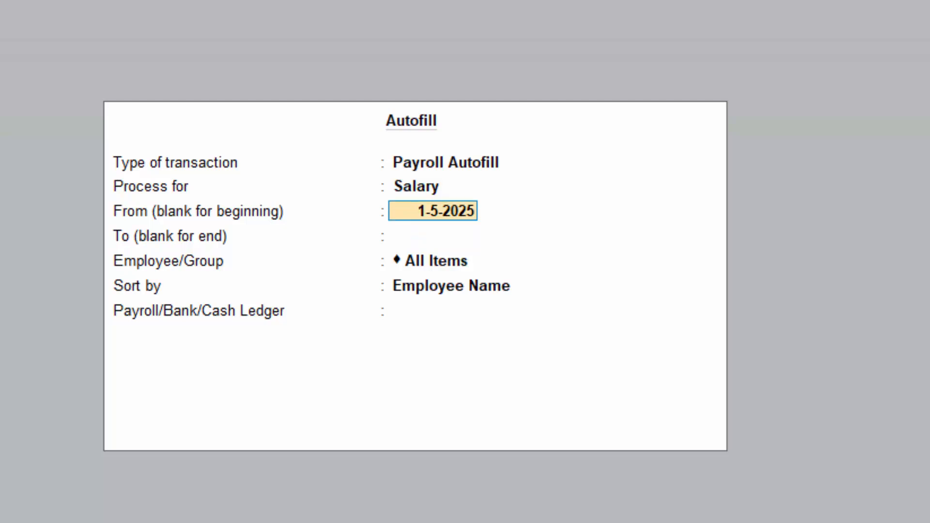
pyautogui.write('1-')
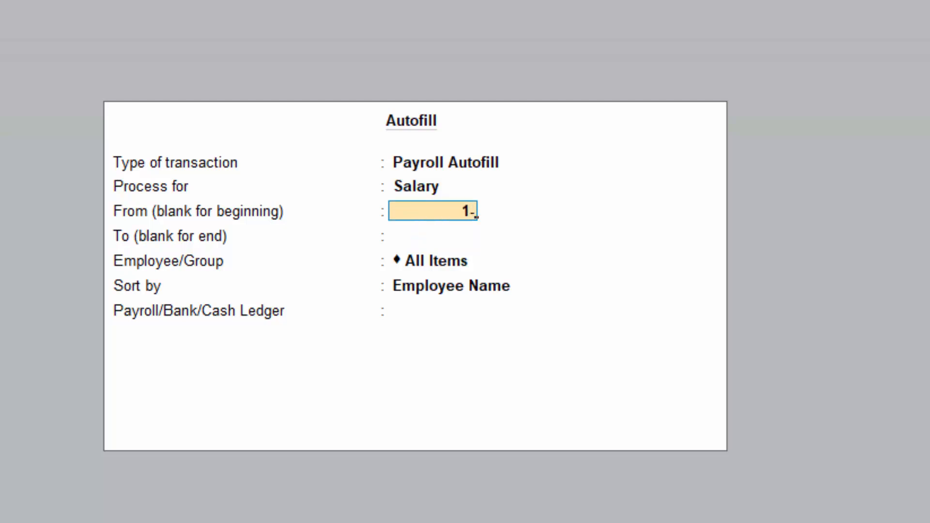
pyautogui.write('4-')
pyautogui.write('202')
pyautogui.write('5')
pyautogui.press('Return')
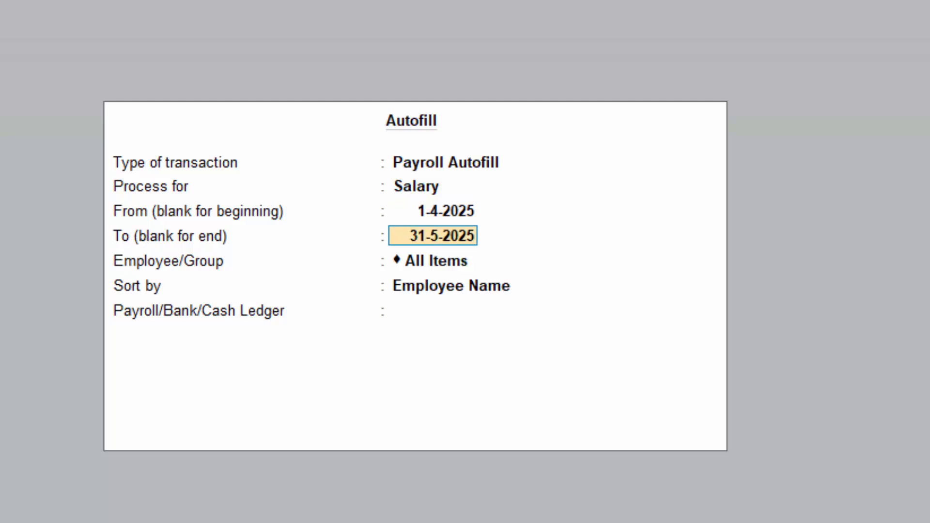
pyautogui.write('1-5-')
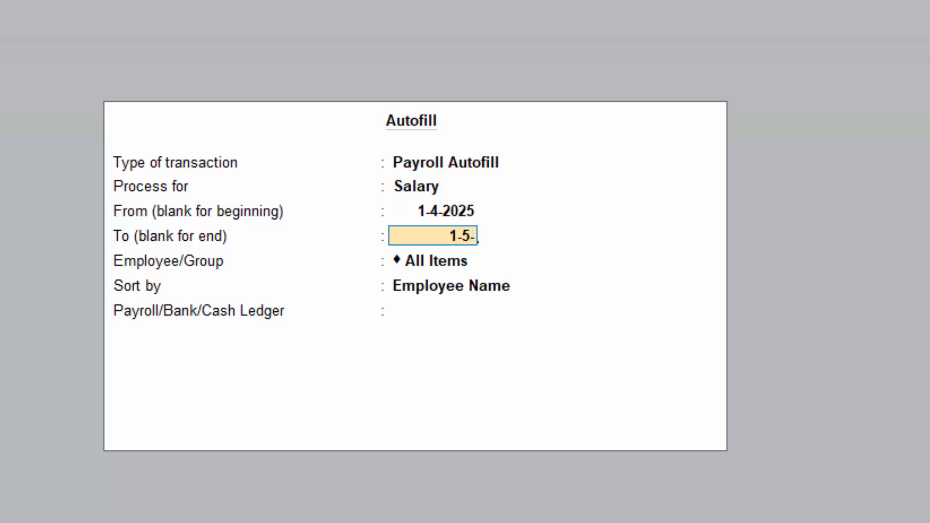
pyautogui.write('2025')
pyautogui.press('Return')
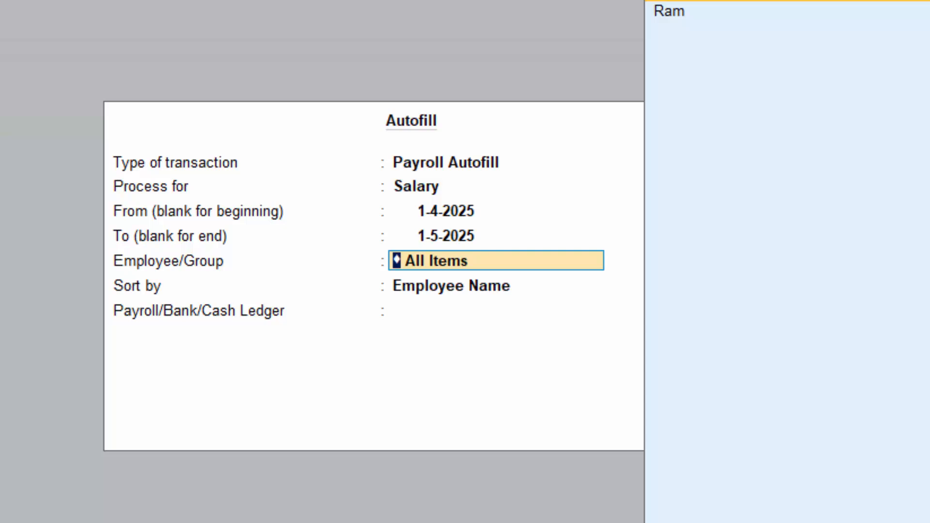
# Step: Autofill all employees sorted by Employee Name with the Cash ledger, save the payroll voucher and leave voucher entry
pyautogui.press('Return')
pyautogui.press('Return')
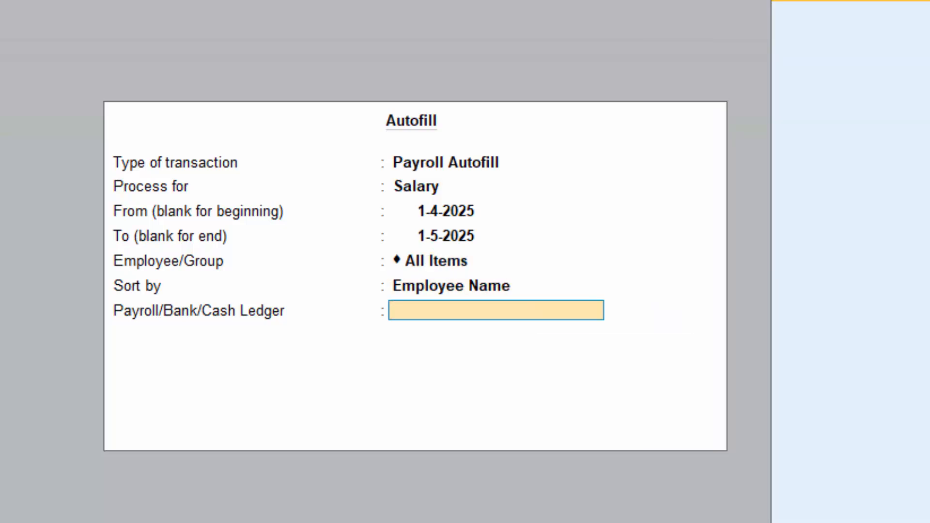
pyautogui.press('Return')
pyautogui.press('Return')
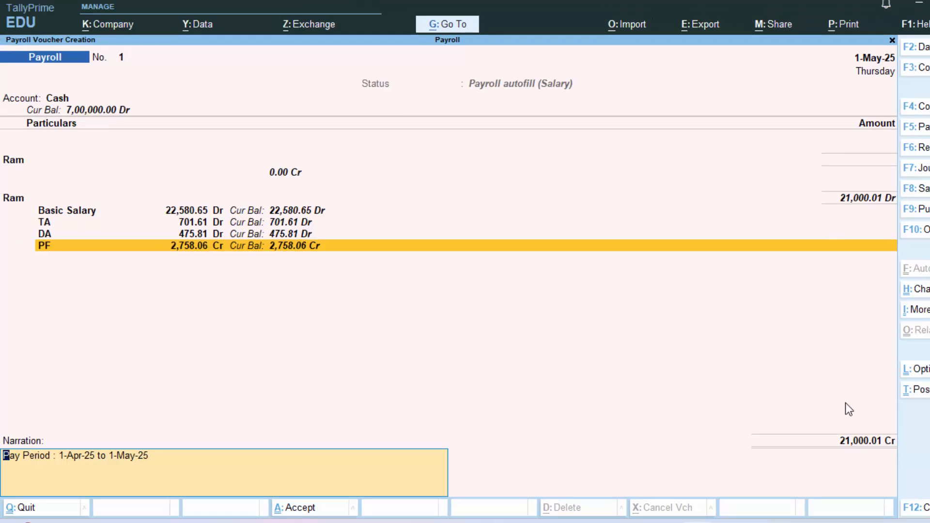
pyautogui.press('Return')
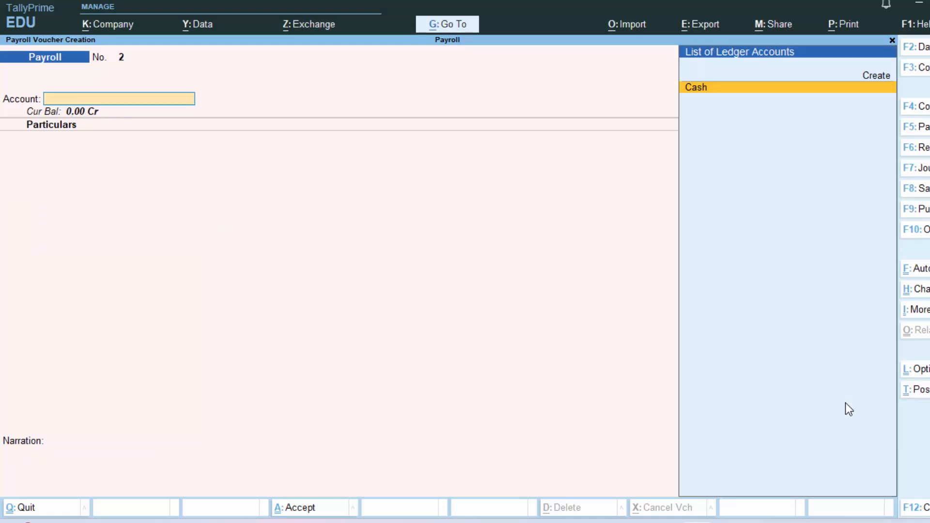
pyautogui.press('Escape')
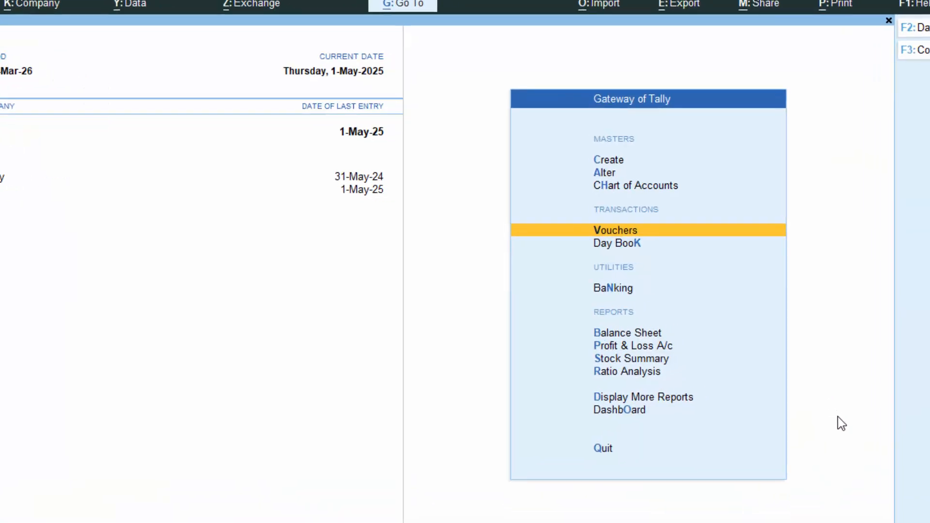
# Step: Display the employee's Pay Slip from the payroll reports
pyautogui.press('d')
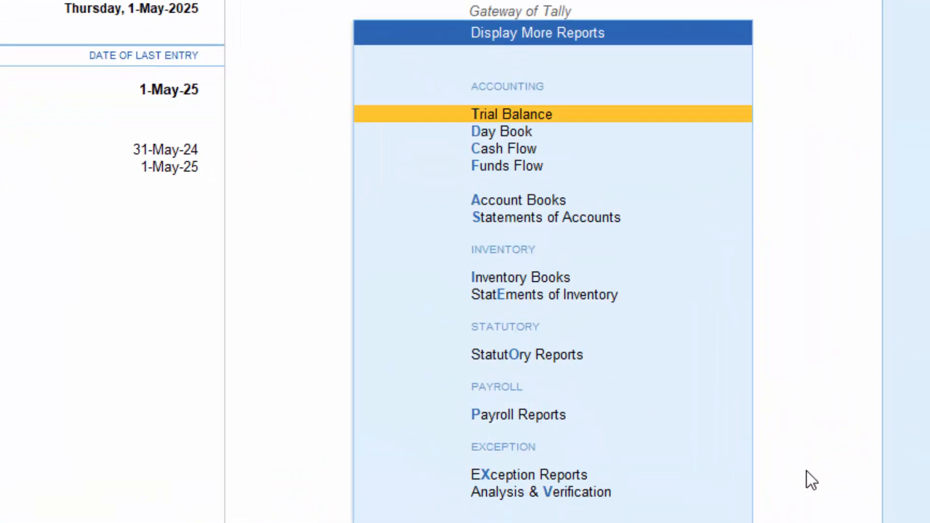
pyautogui.press('Down')
pyautogui.press('Down')
pyautogui.press('Down')
pyautogui.press('Down')
pyautogui.press('Down')
pyautogui.press('Down')
pyautogui.press('Down')
pyautogui.press('Down')
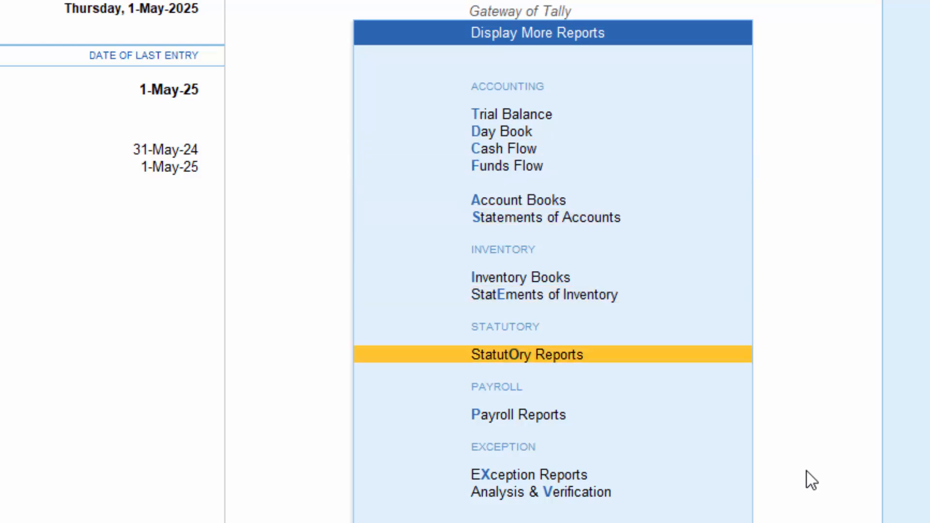
pyautogui.press('Down')
pyautogui.press('Return')
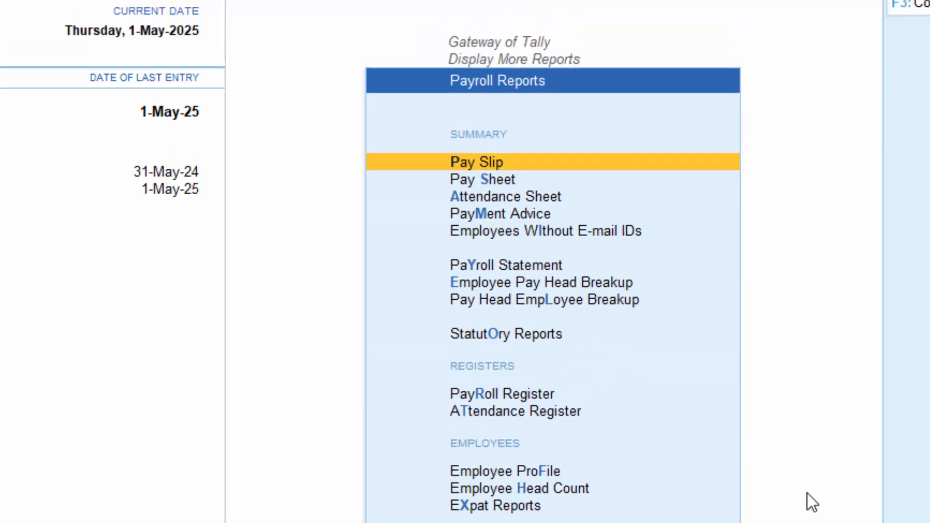
pyautogui.press('Return')
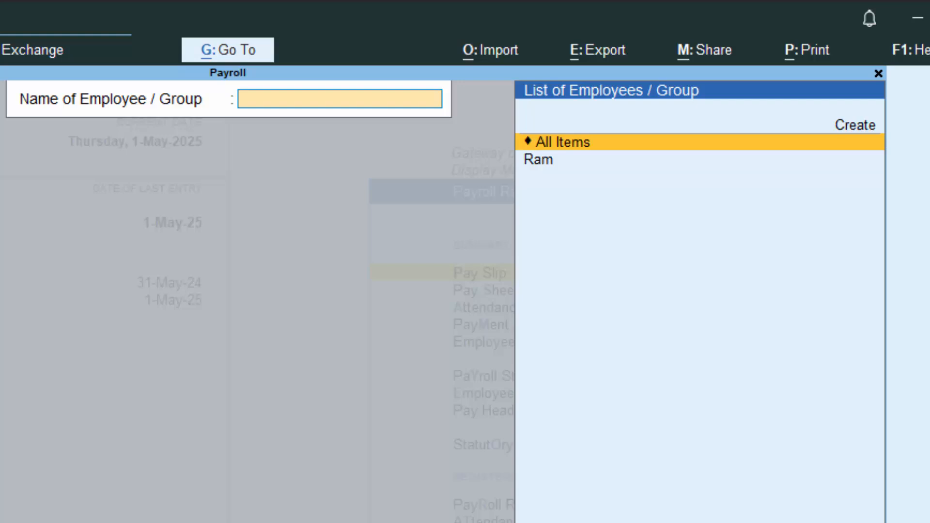
pyautogui.press('Down')
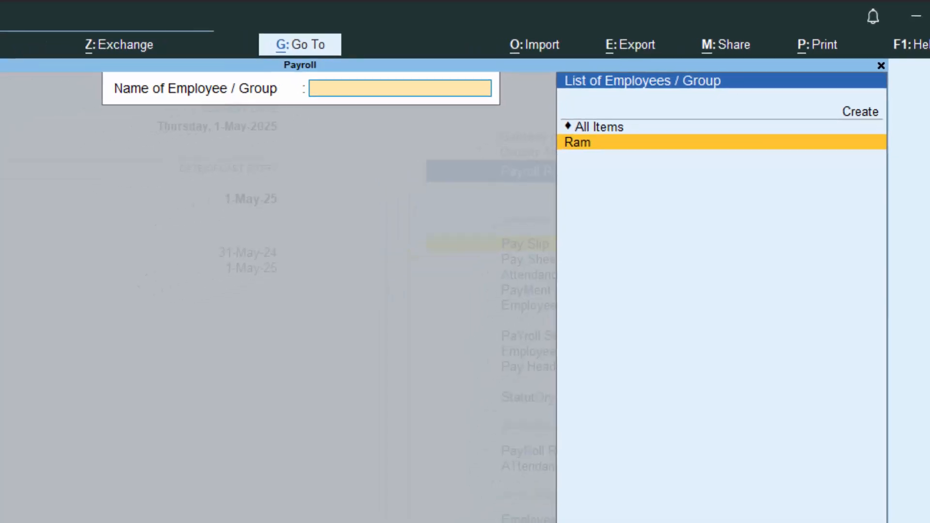
pyautogui.press('Return')
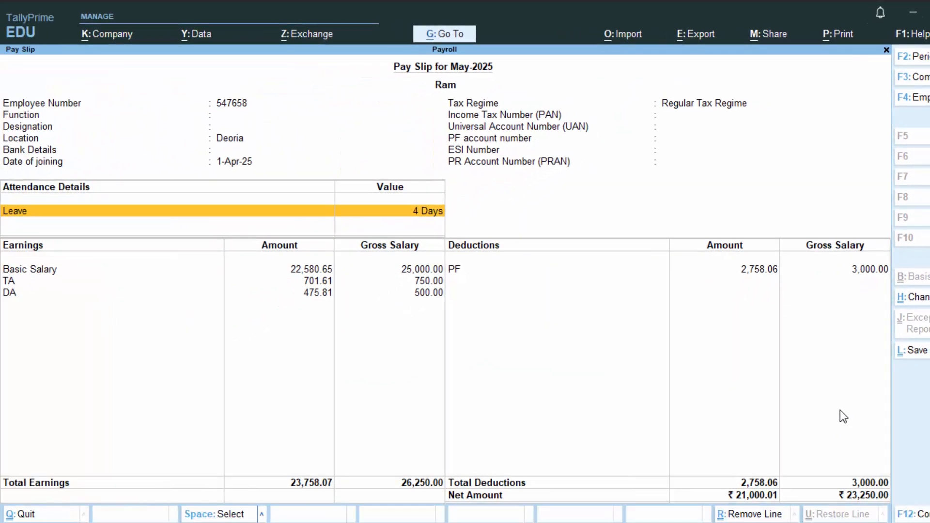
# Step: Preview the current pay slip for printing and zoom in on it
pyautogui.press('alt')
pyautogui.hotkey('alt', 'p')
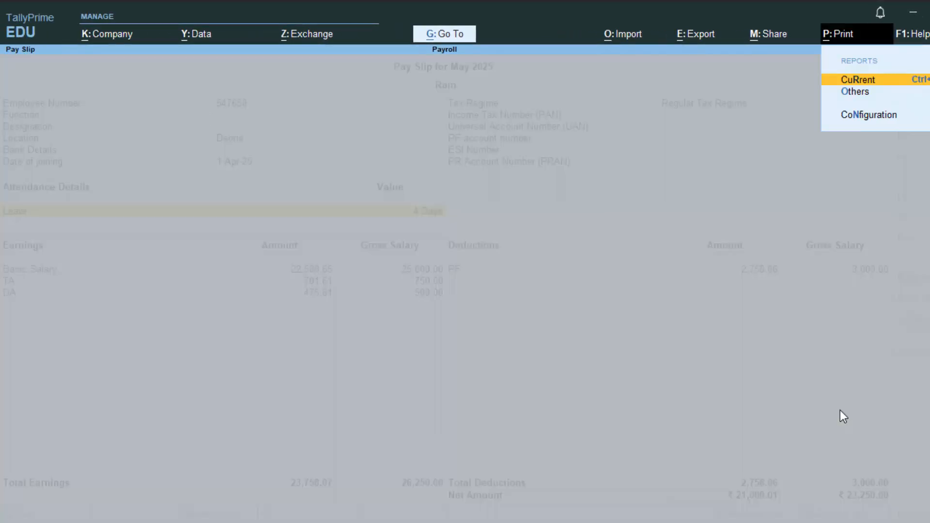
pyautogui.press('Return')
pyautogui.press('i')
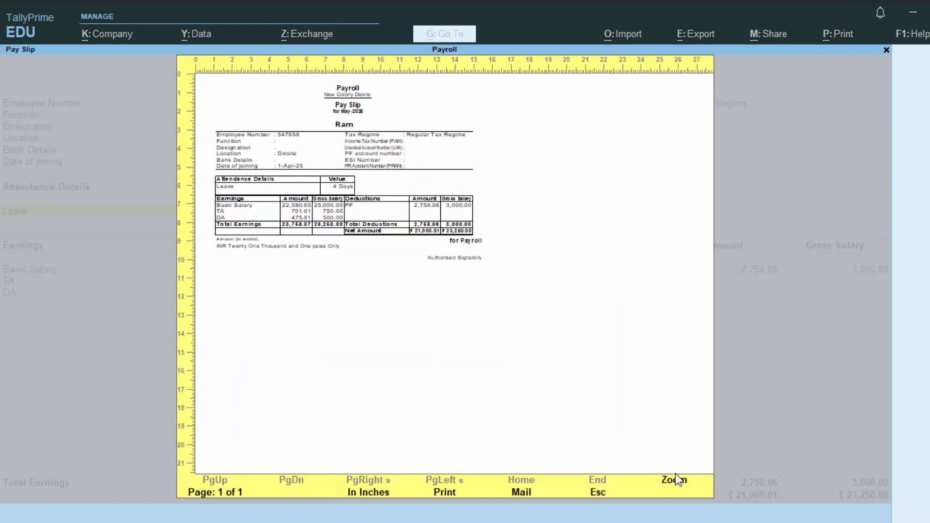
pyautogui.click(675, 486)
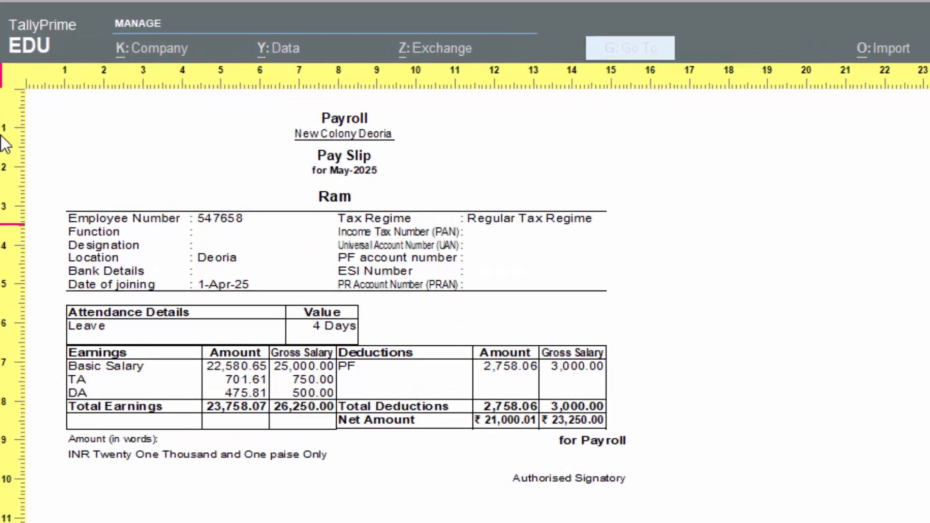